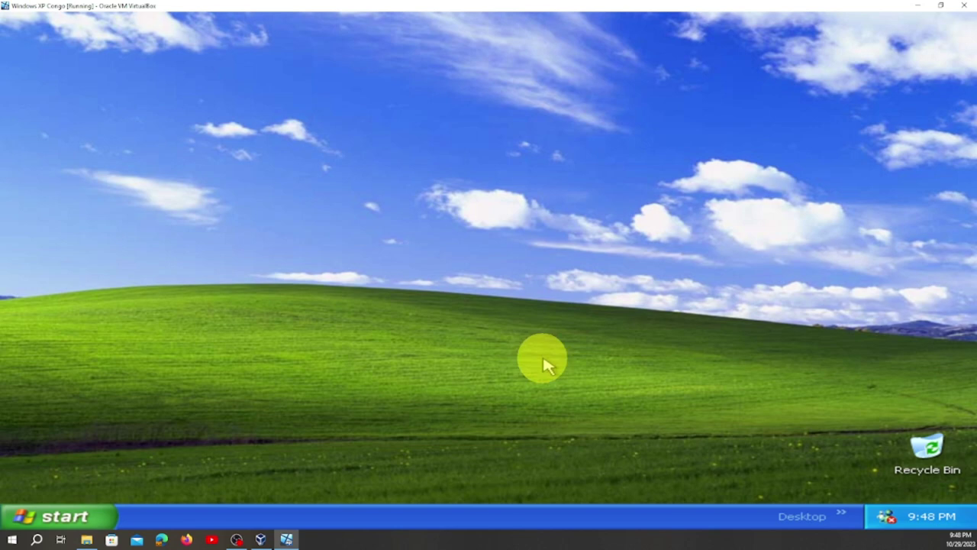
left_click(95, 519)
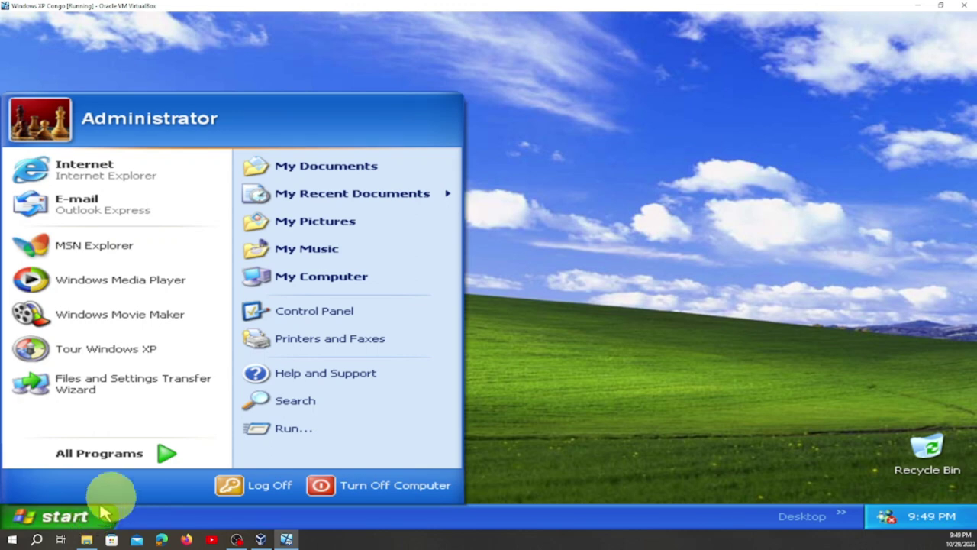
right_click(334, 280)
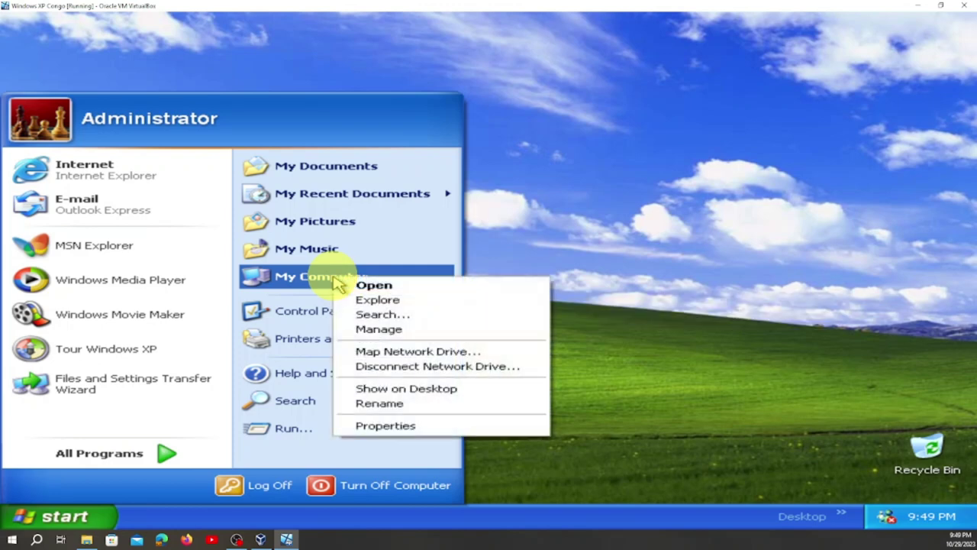
left_click(382, 335)
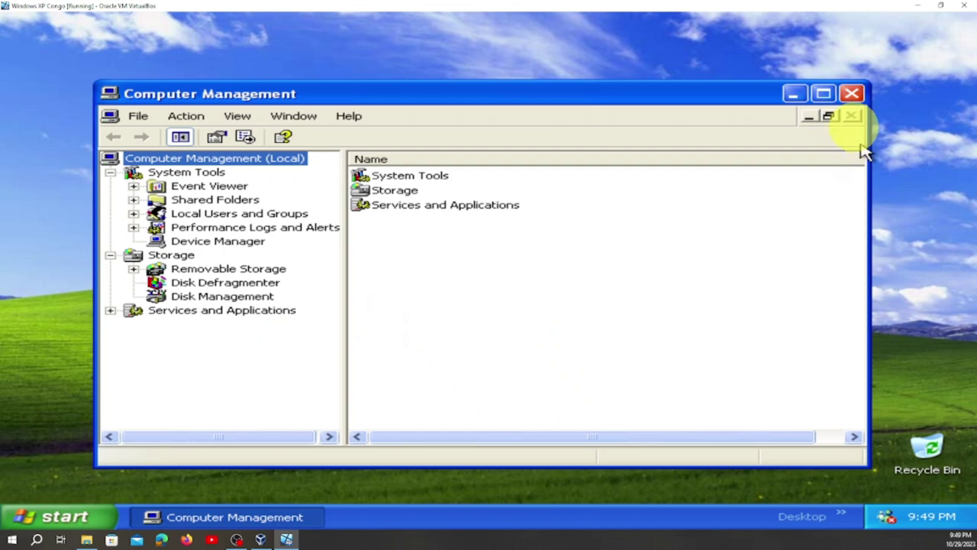
left_click(822, 93)
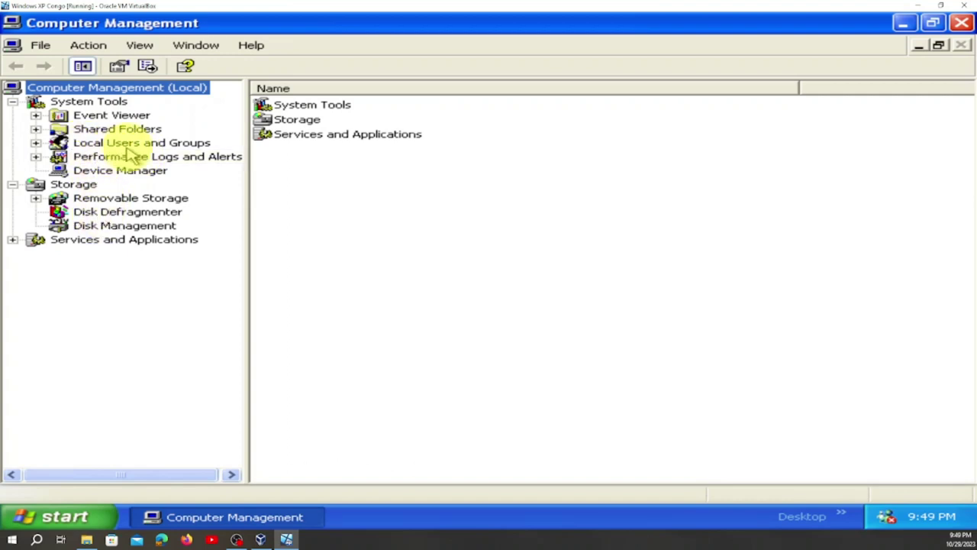
double_click(173, 149)
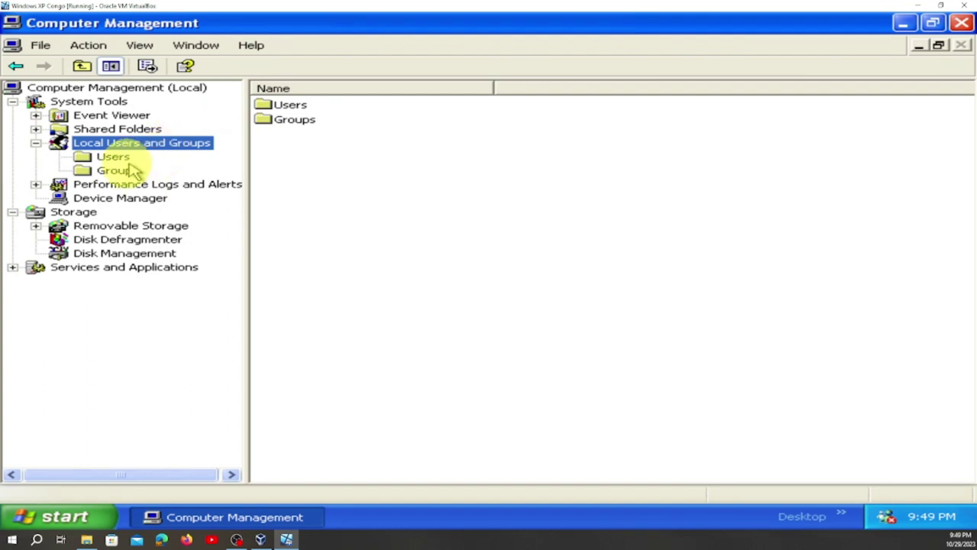
right_click(125, 176)
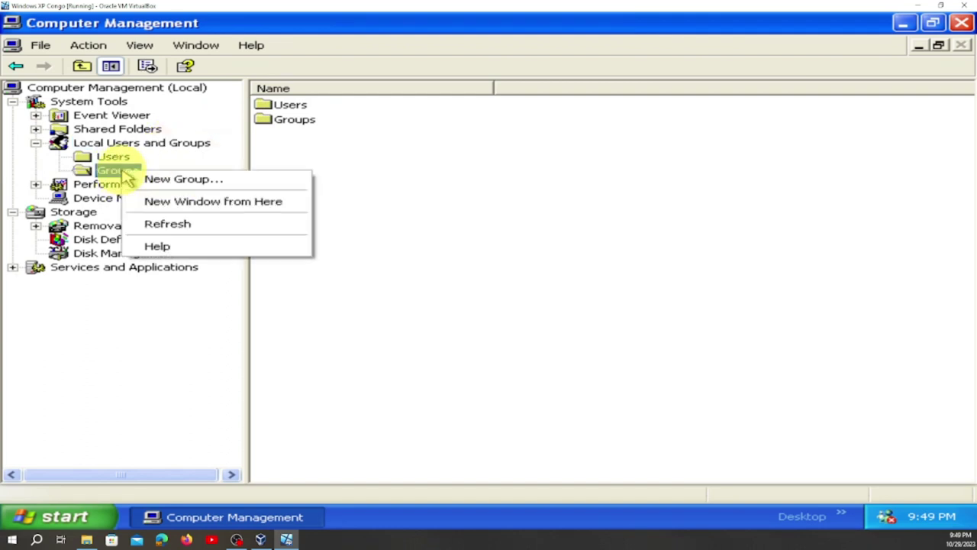
left_click(175, 186)
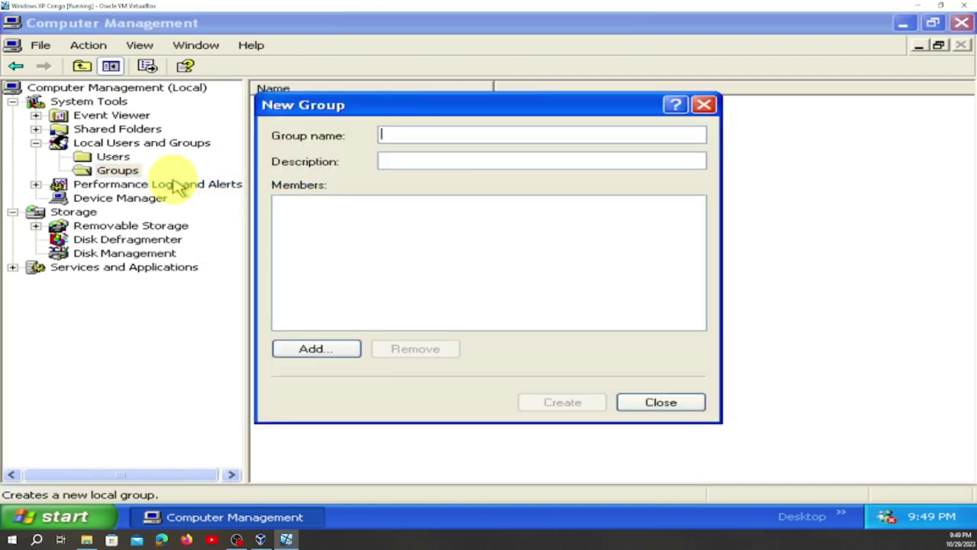
left_click(703, 105)
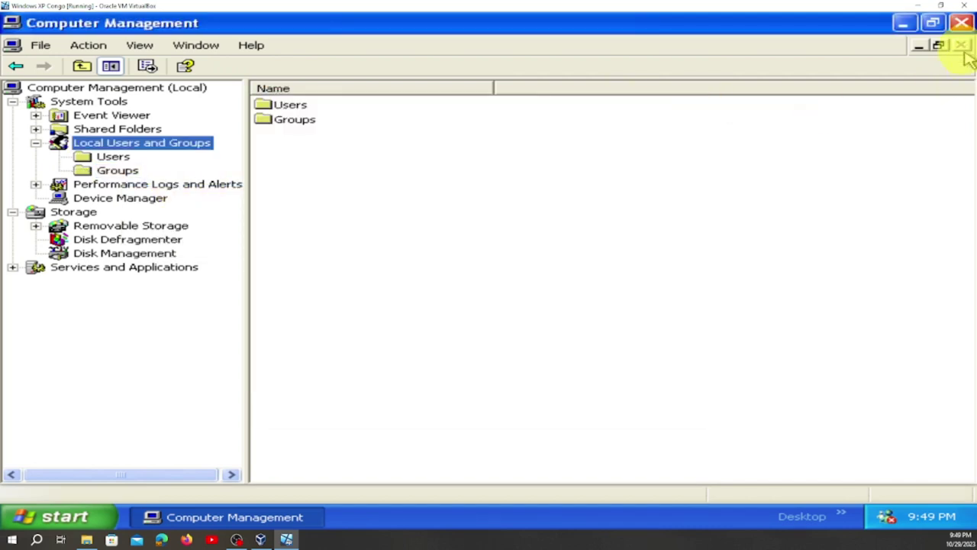
left_click(961, 23)
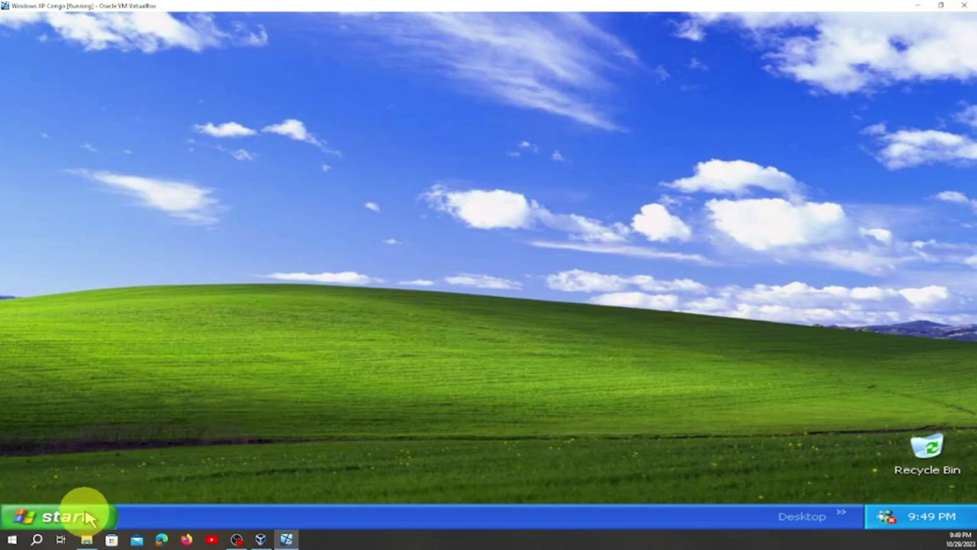
left_click(65, 516)
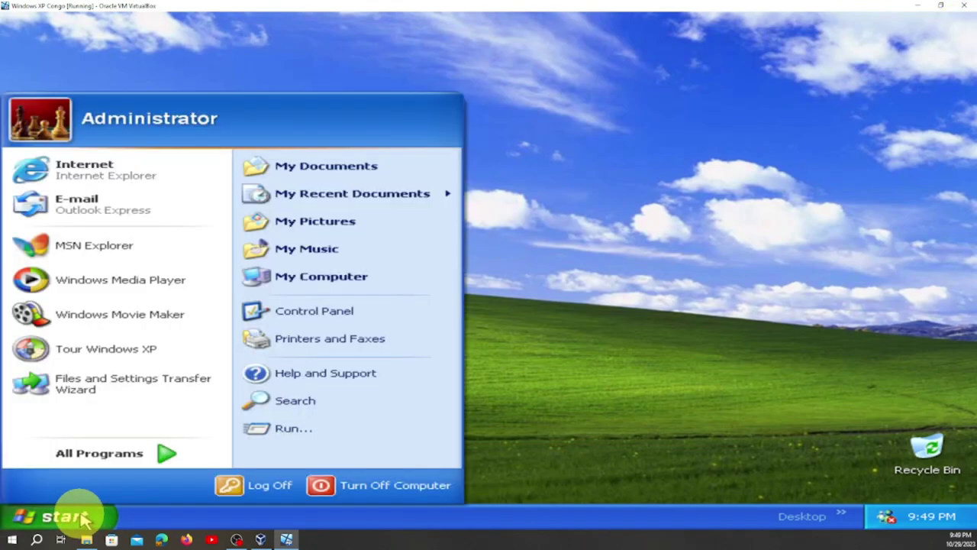
left_click(85, 519)
left_click(84, 519)
right_click(328, 281)
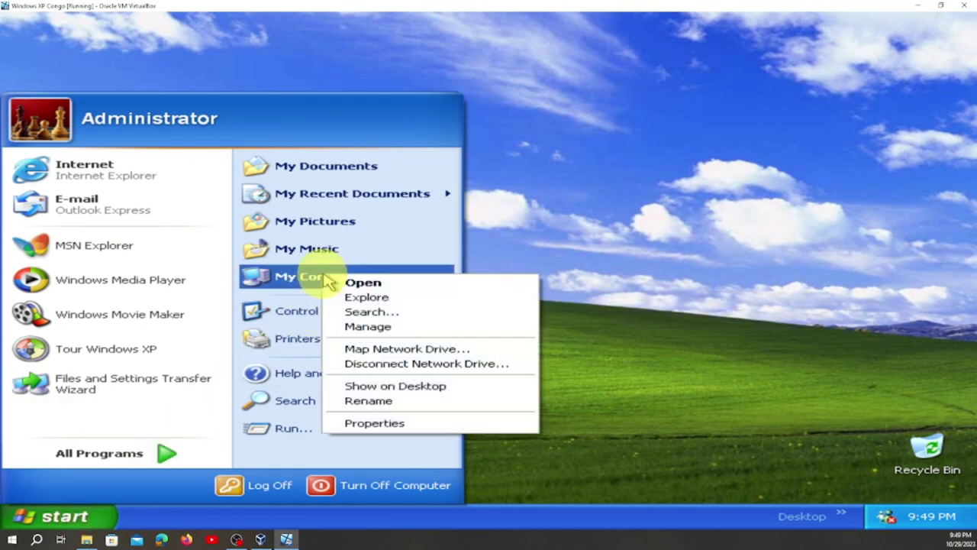
left_click(723, 151)
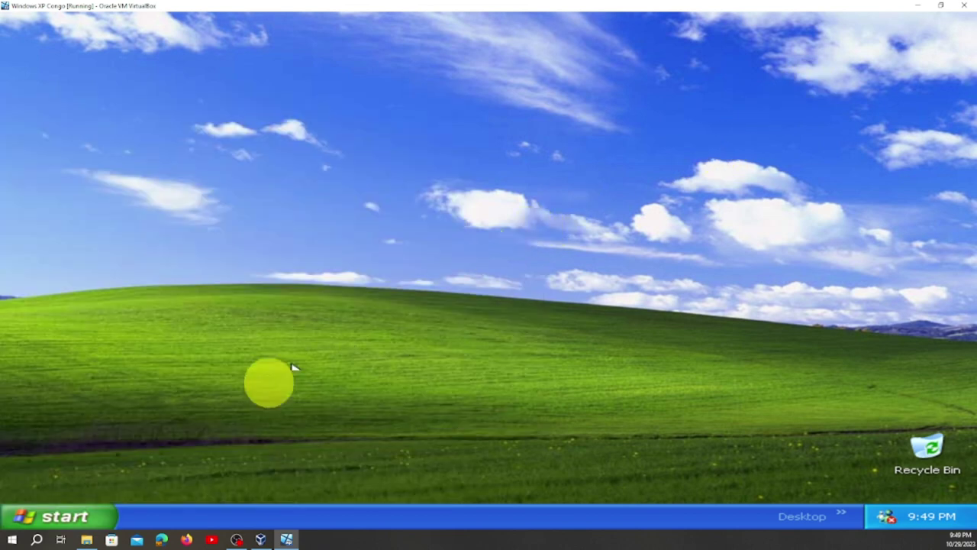
left_click(91, 516)
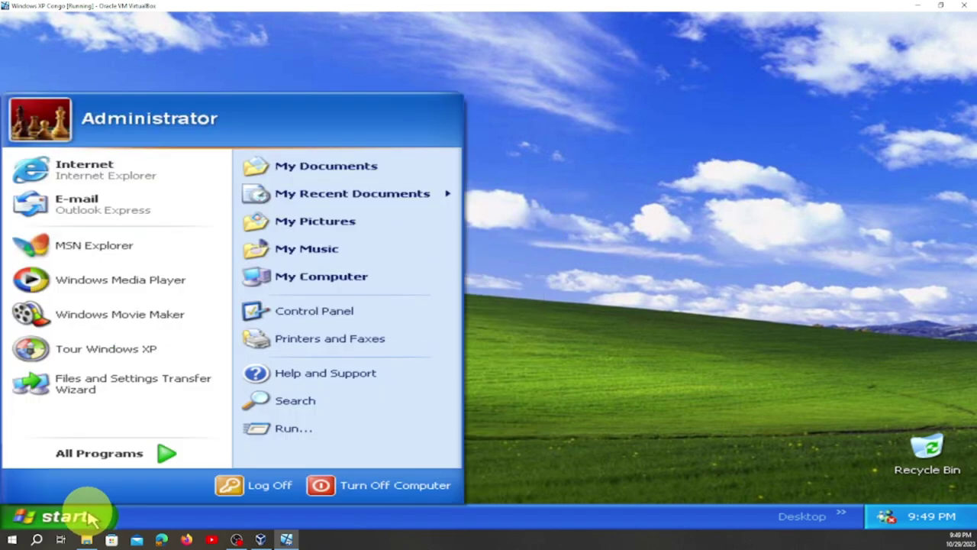
right_click(336, 283)
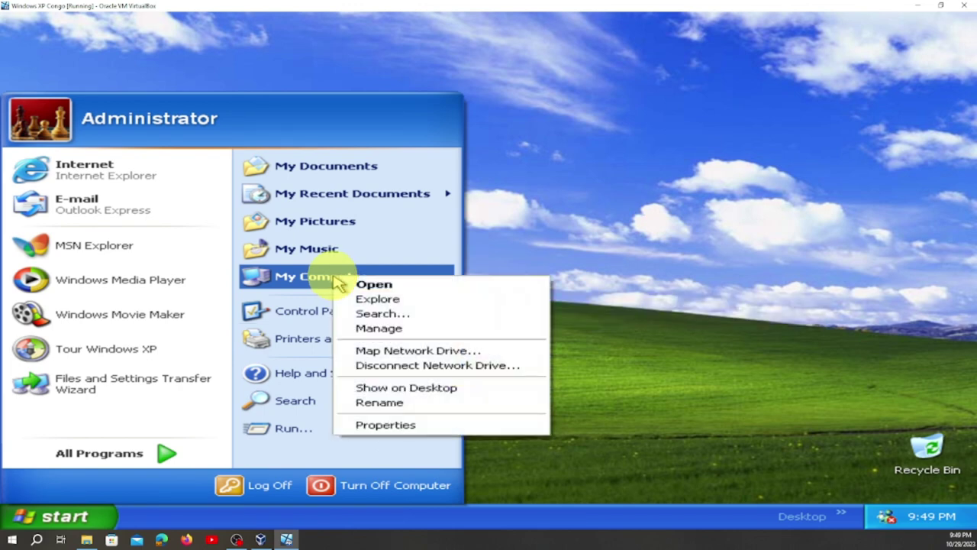
left_click(391, 329)
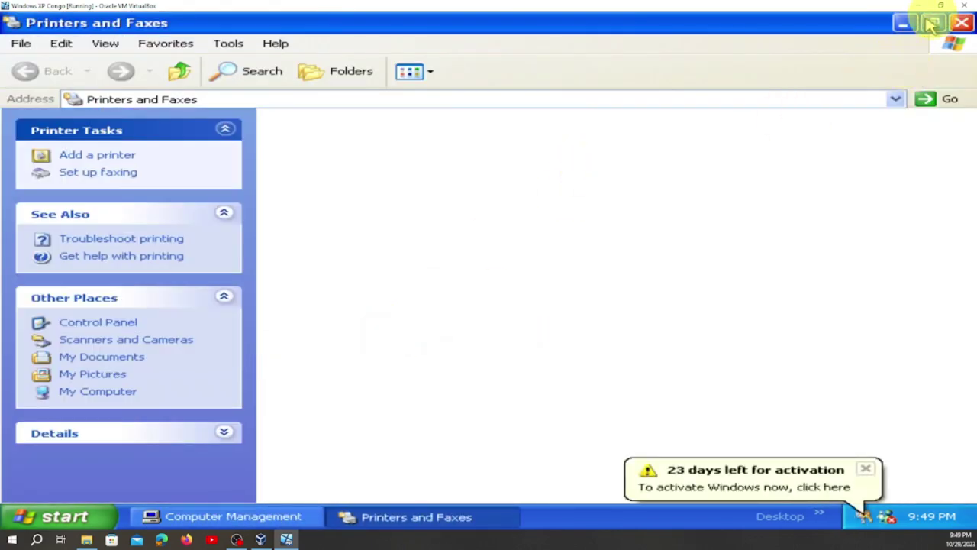
left_click(962, 23)
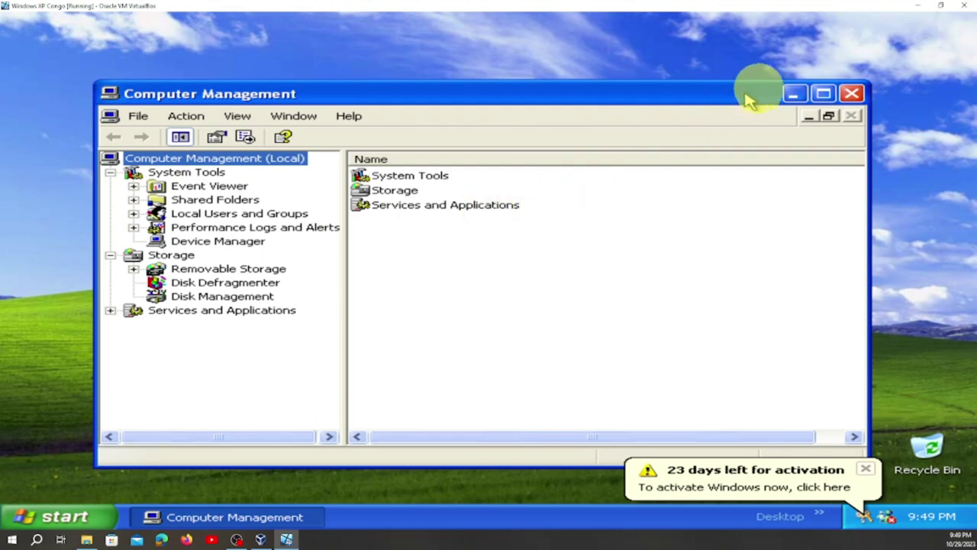
left_click(823, 93)
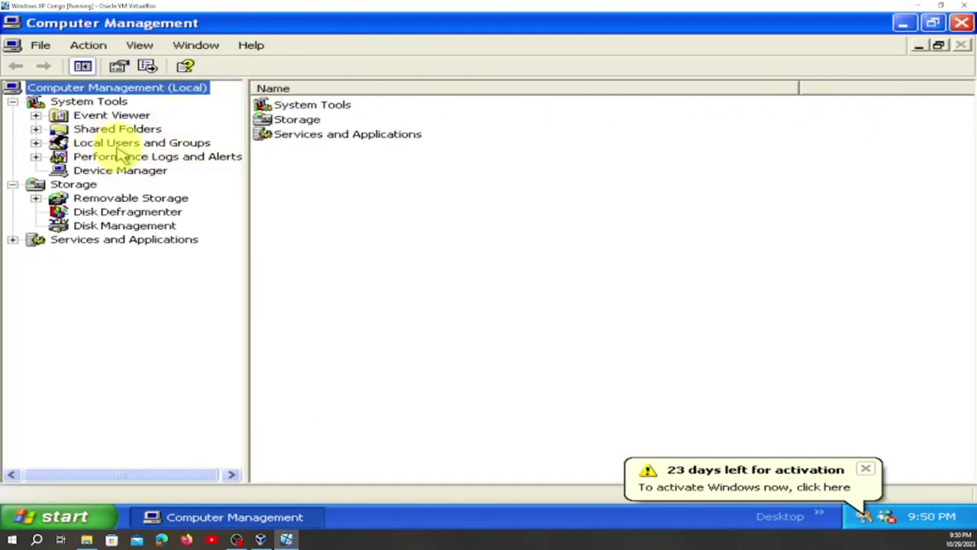
double_click(140, 143)
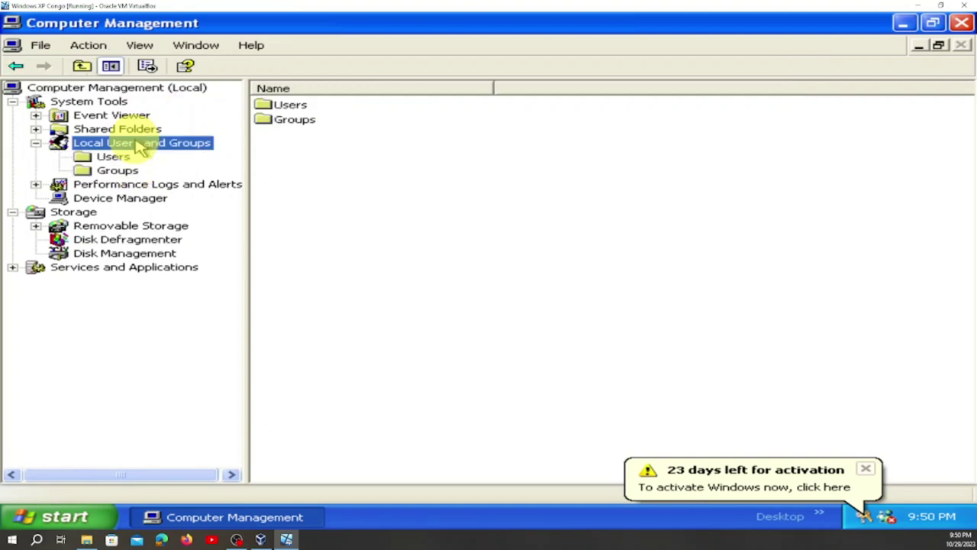
right_click(122, 171)
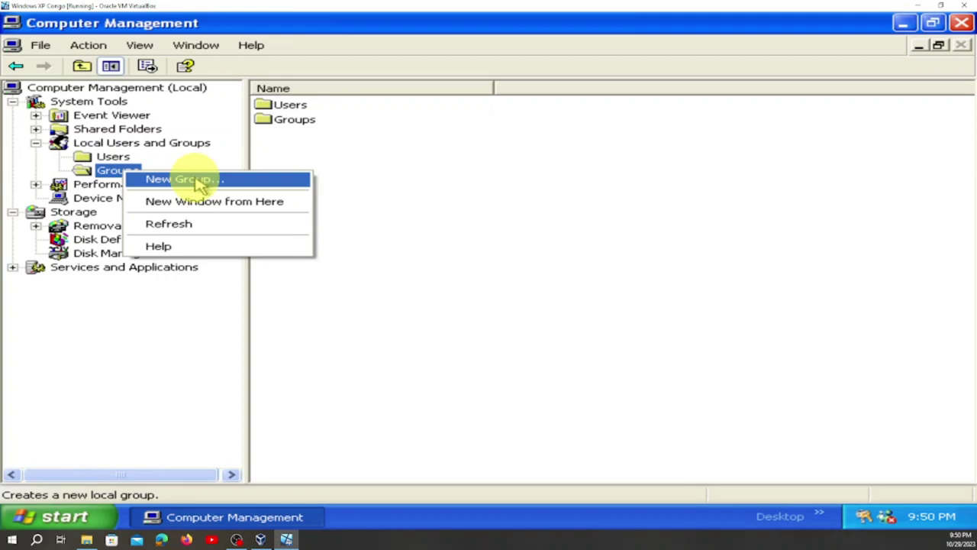
left_click(961, 29)
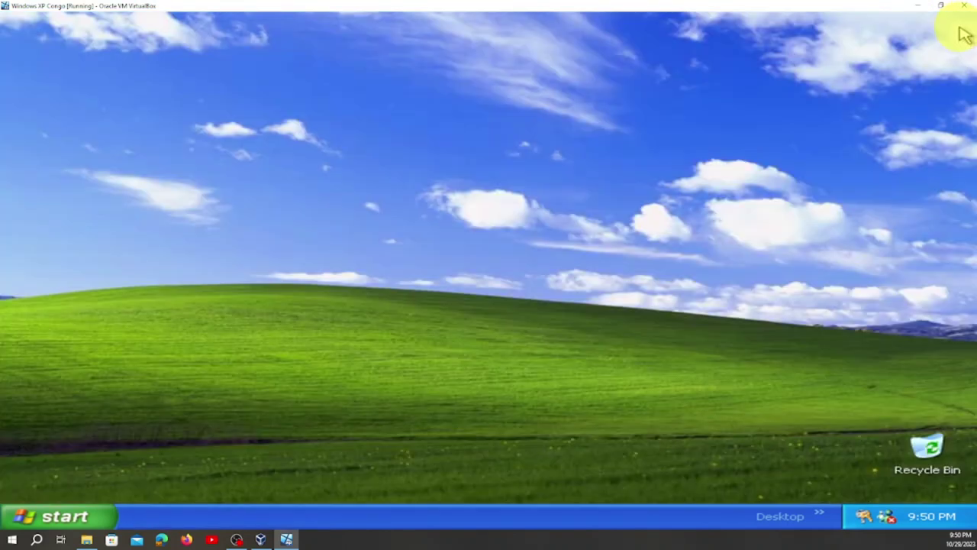
Open Computer Management from My Computer in a maximized window and expand Local Users and Groups.
left_click(87, 518)
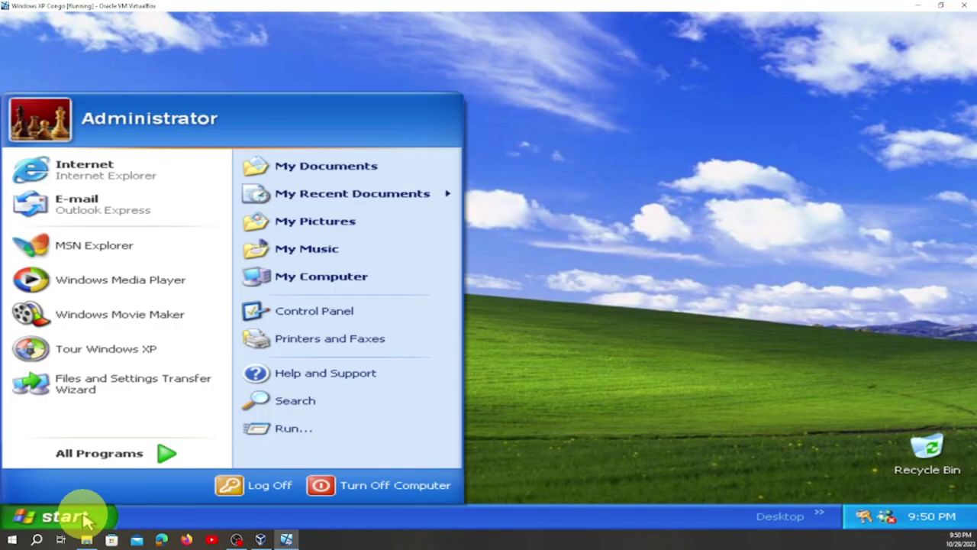
right_click(338, 284)
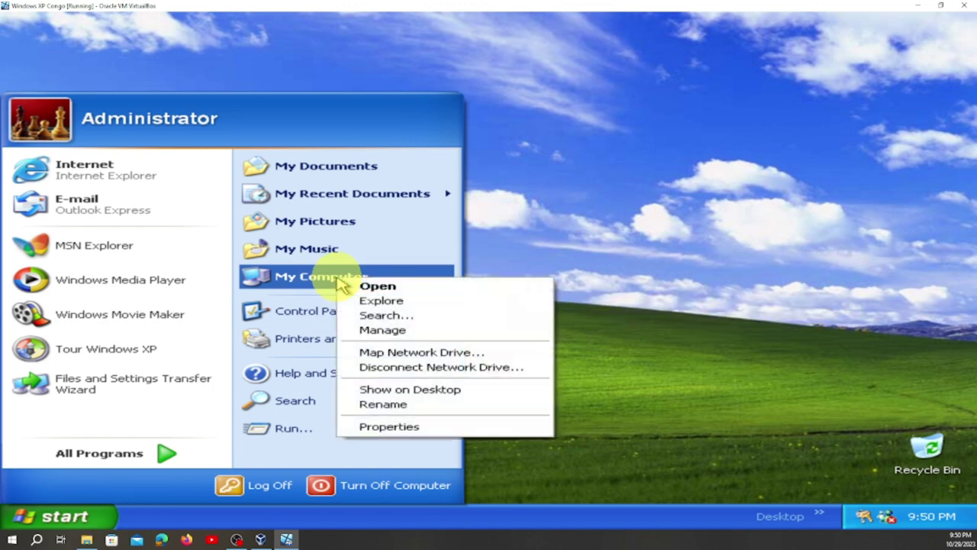
left_click(383, 329)
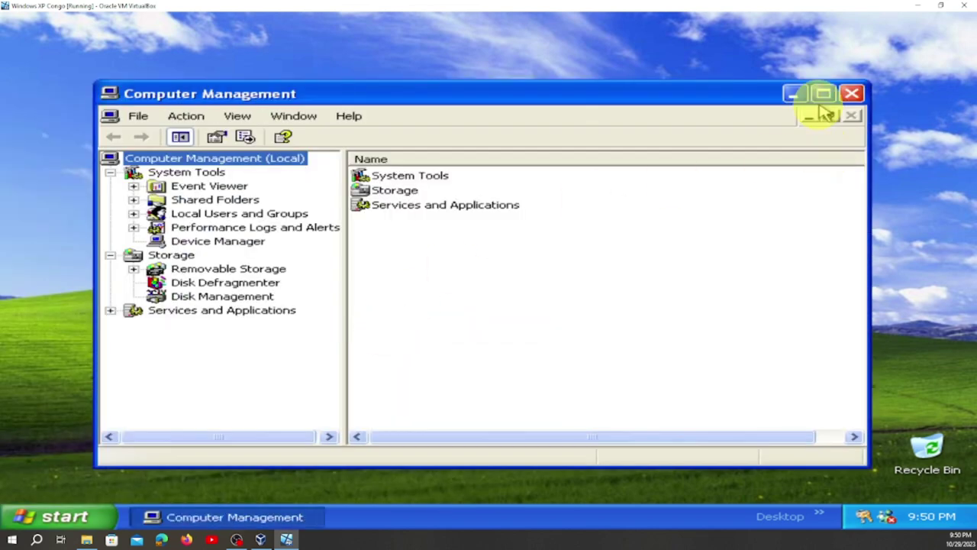
left_click(823, 94)
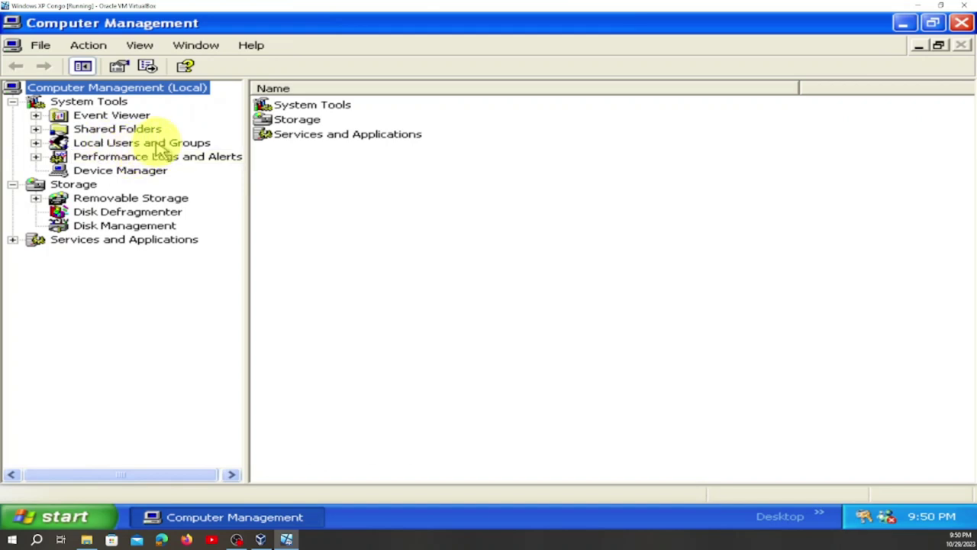
double_click(157, 144)
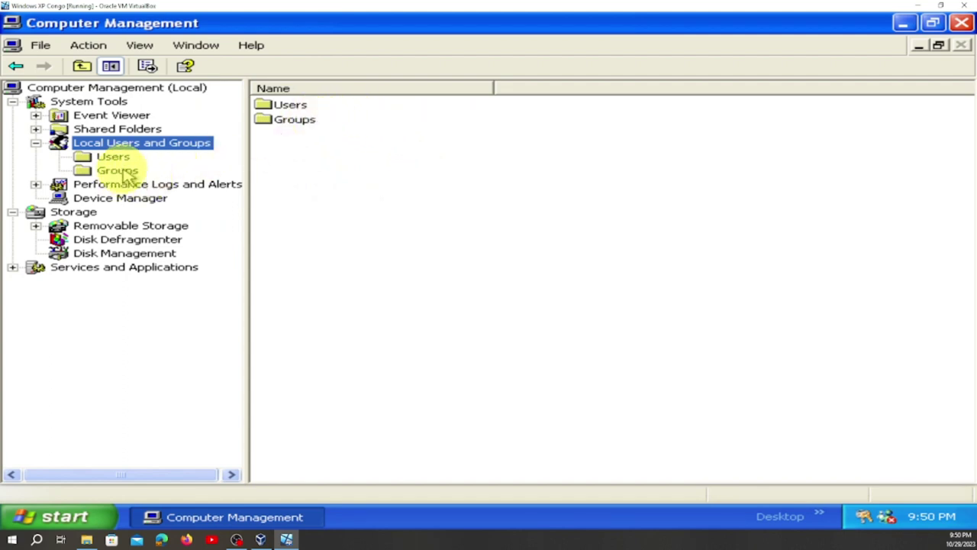
Create a local group named ISTA with the description "Engineering Society" and close the New Group dialog.
right_click(122, 171)
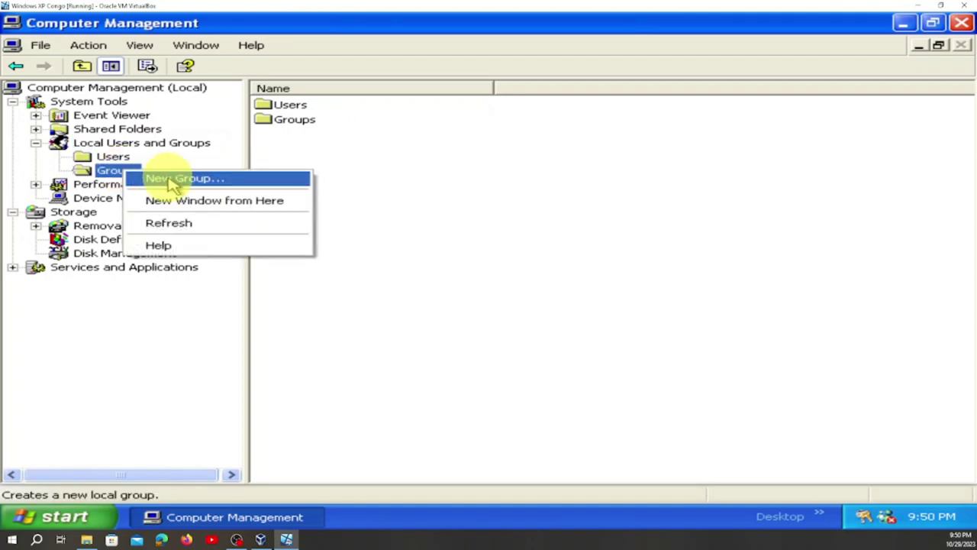
left_click(177, 183)
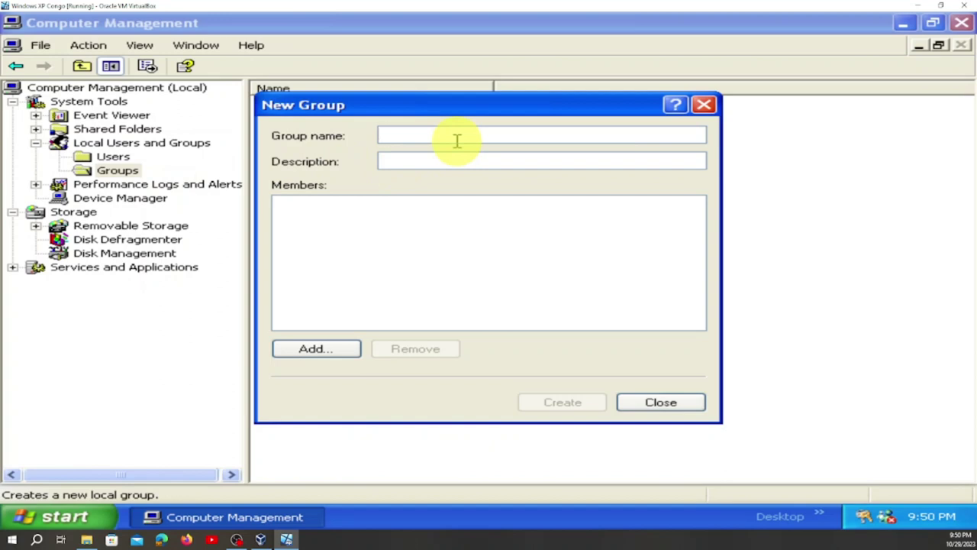
type("ISTA")
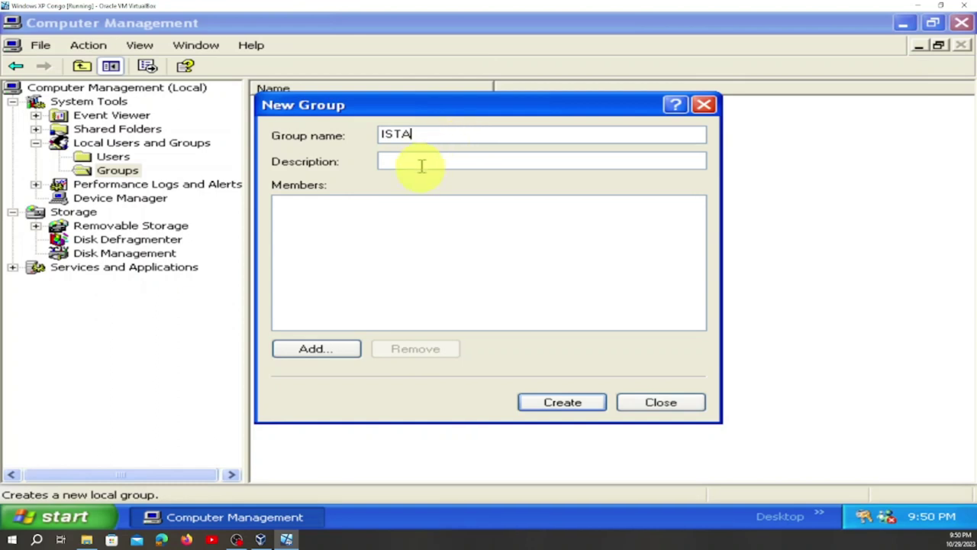
left_click(413, 159)
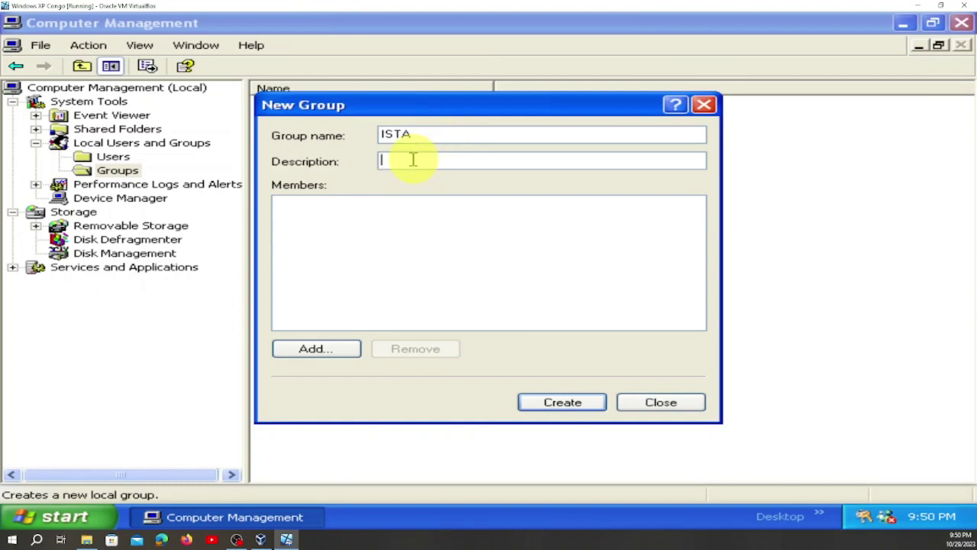
type("Engineering")
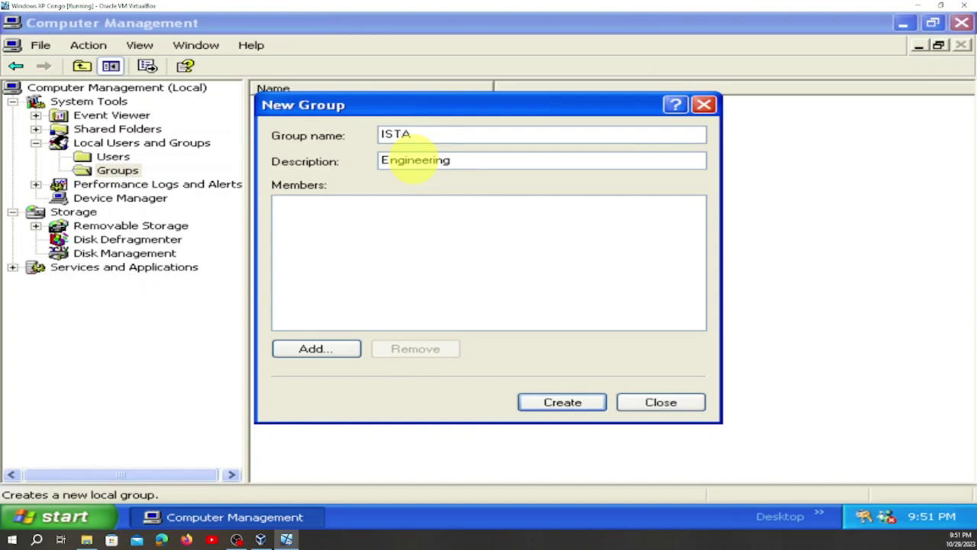
type(" Society")
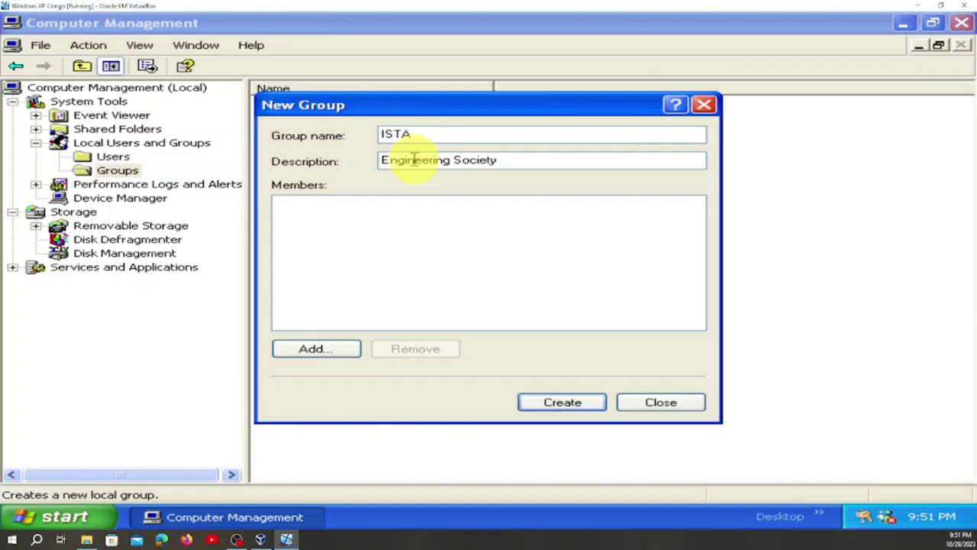
left_click(574, 405)
left_click(664, 409)
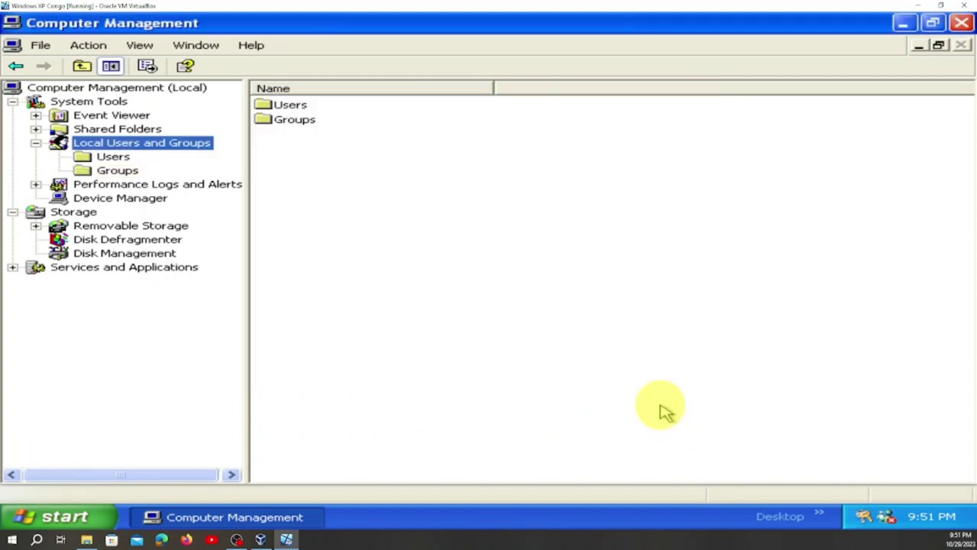
Create a local group named Science with the description "Science Society" and close the New Group dialog.
left_click(115, 171)
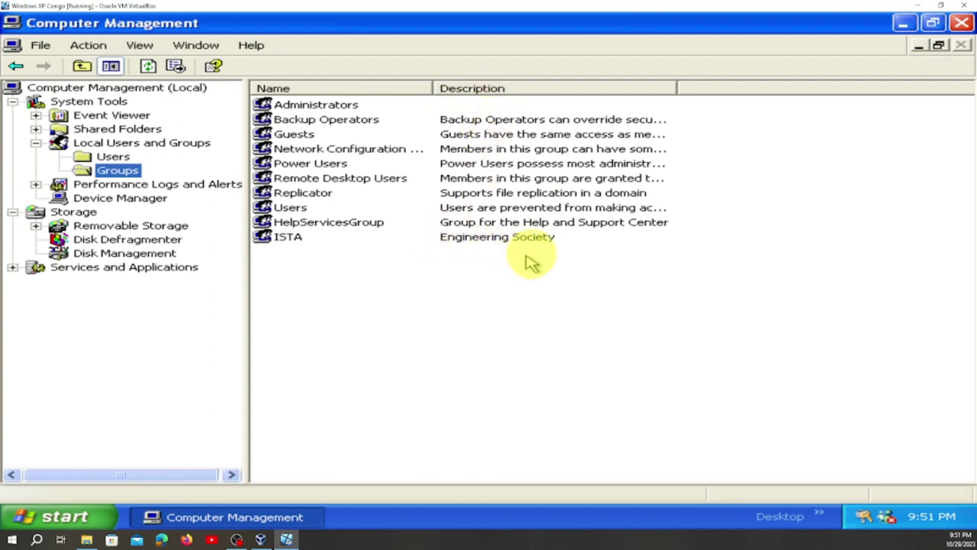
right_click(388, 305)
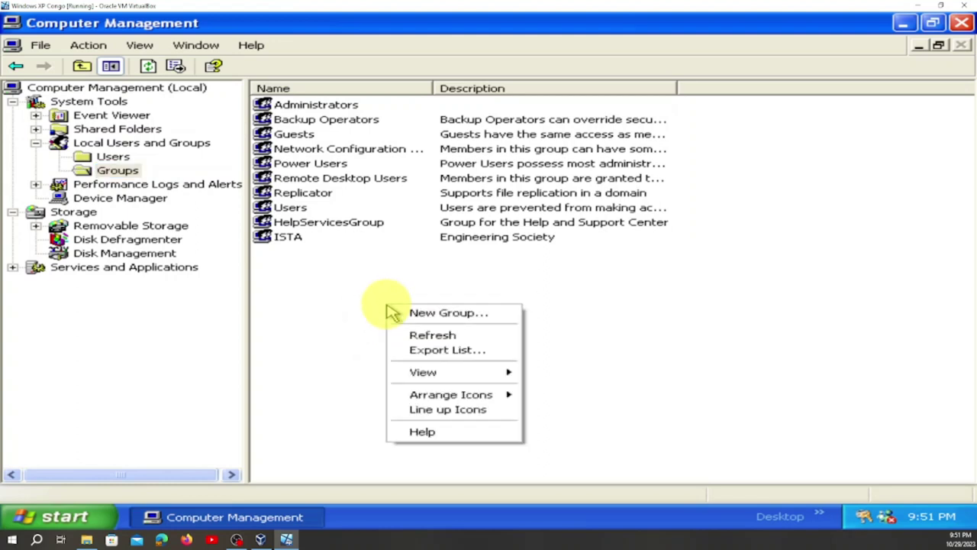
left_click(432, 319)
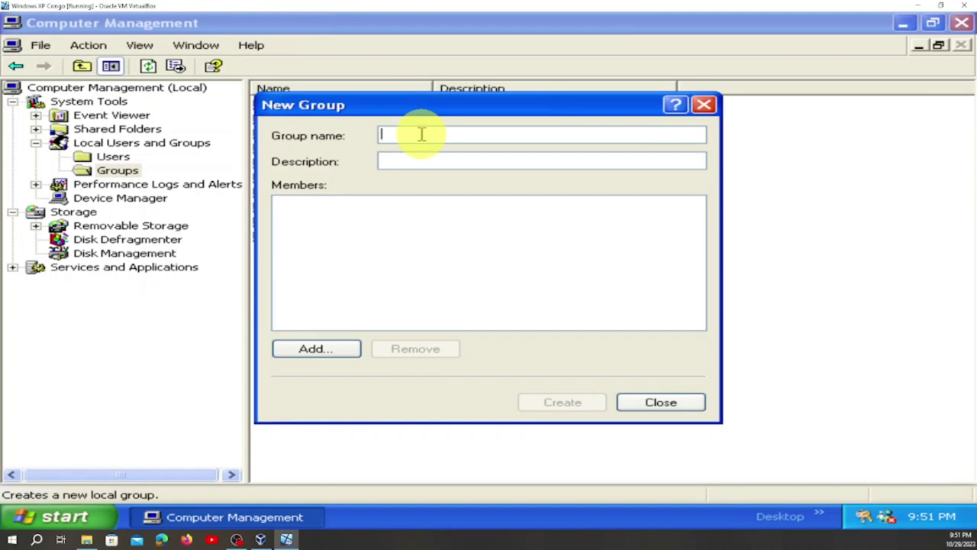
type("Science")
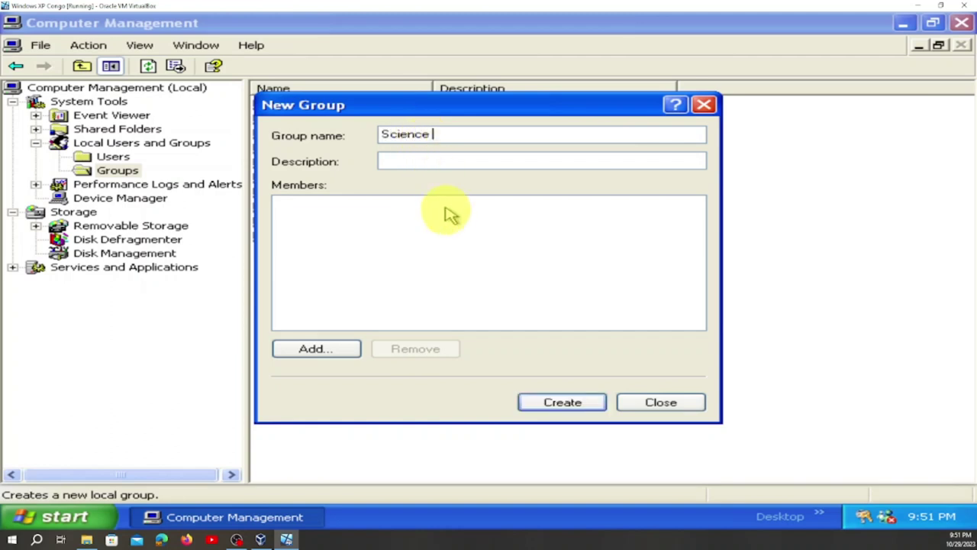
left_click(414, 156)
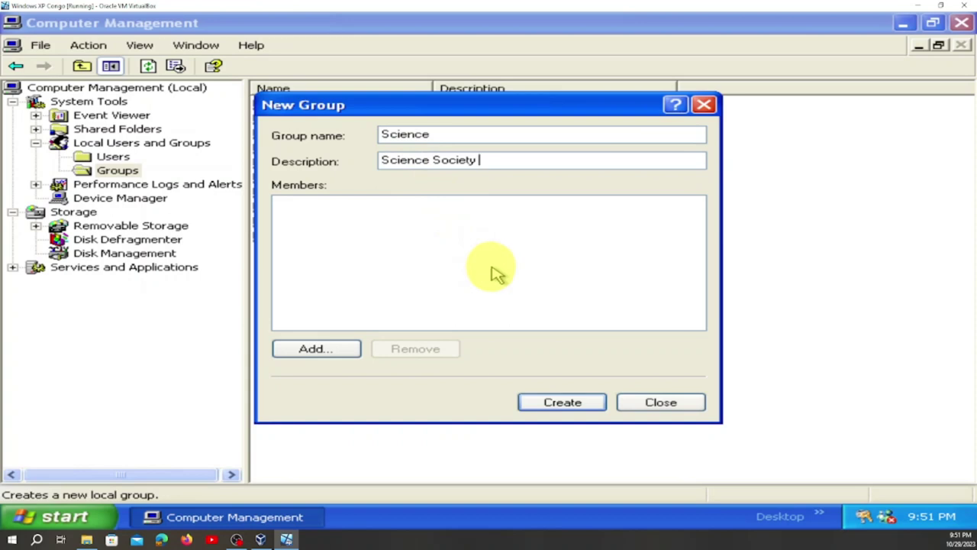
left_click(571, 405)
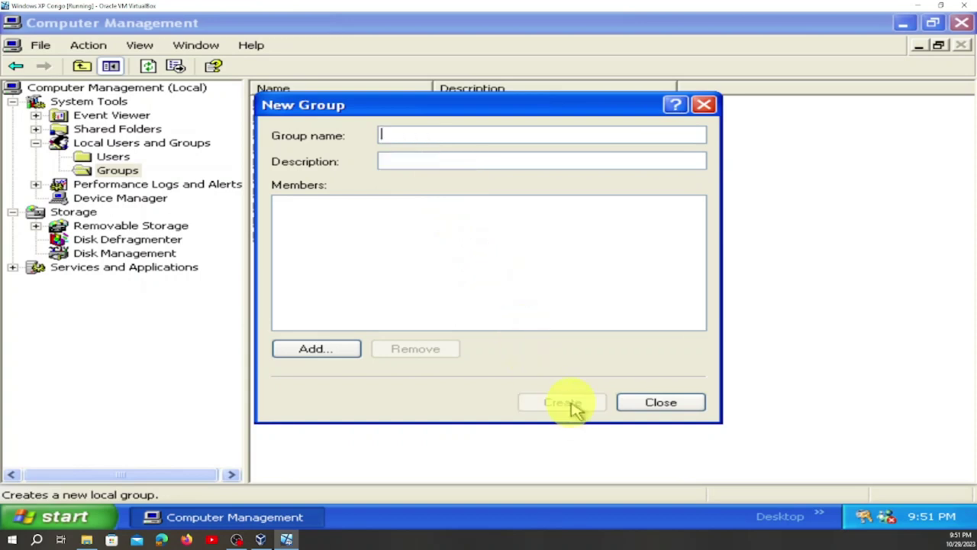
left_click(661, 403)
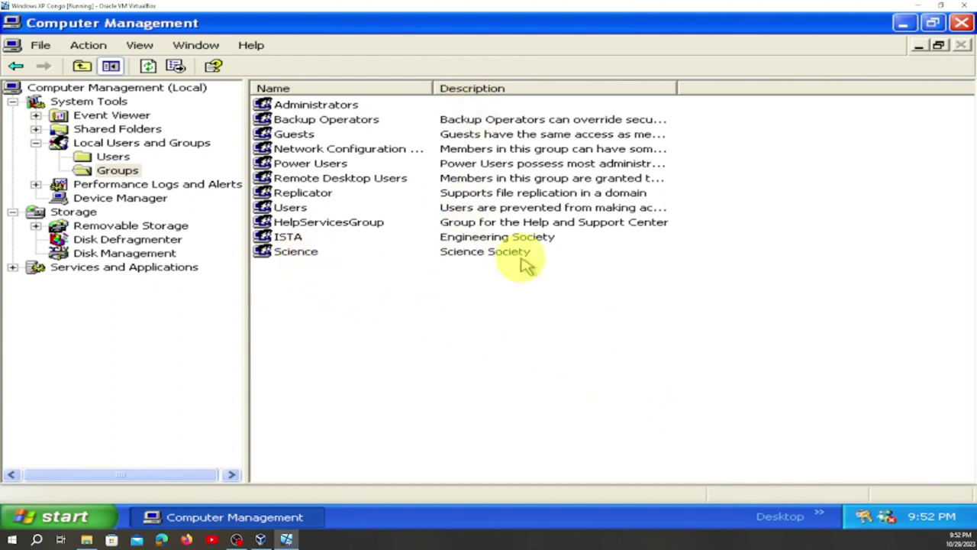
Create a local group named Economics with the description "Financial Society" and close the New Group dialog.
right_click(407, 328)
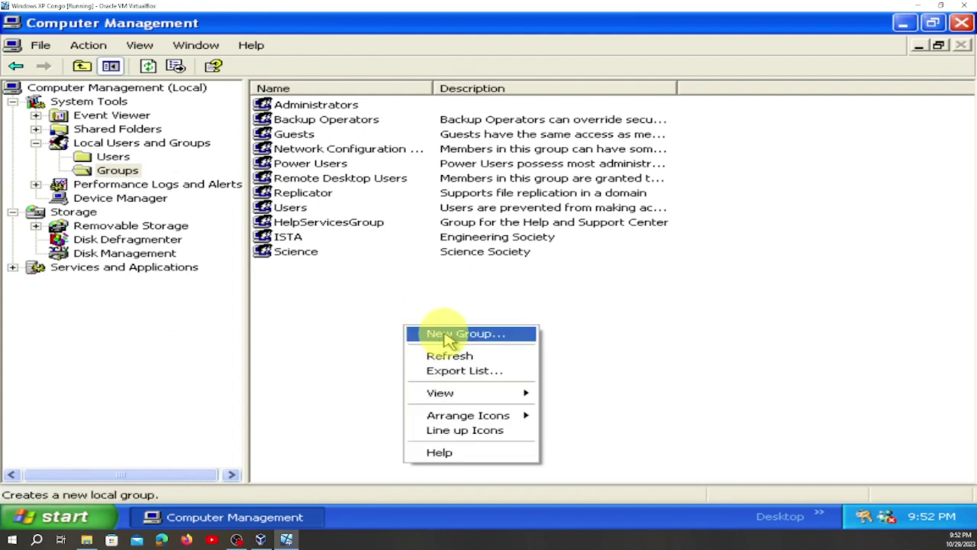
left_click(451, 334)
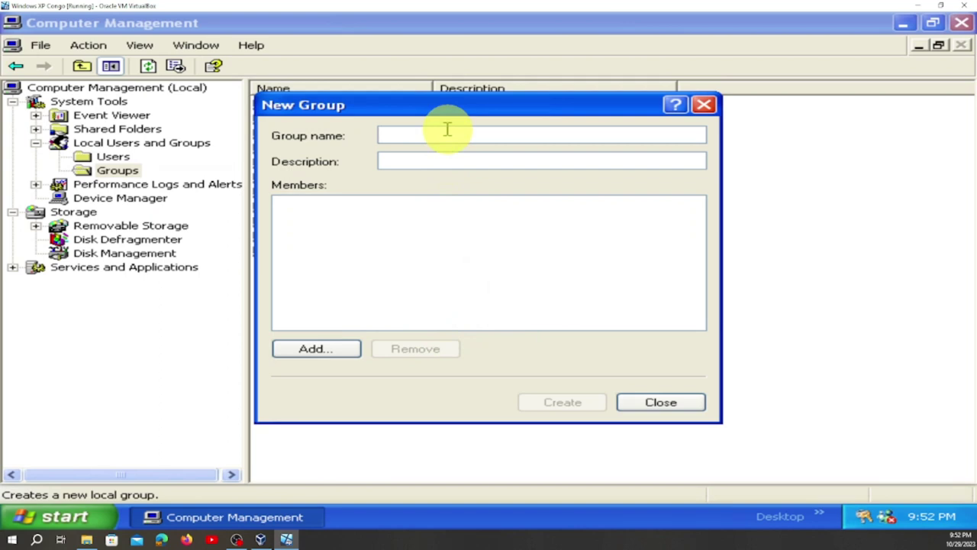
type("E")
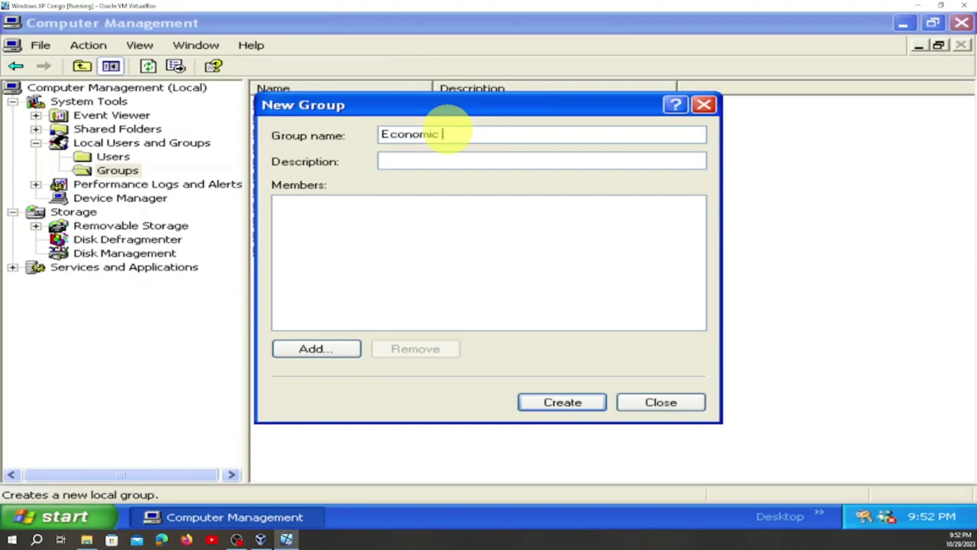
type("conomic")
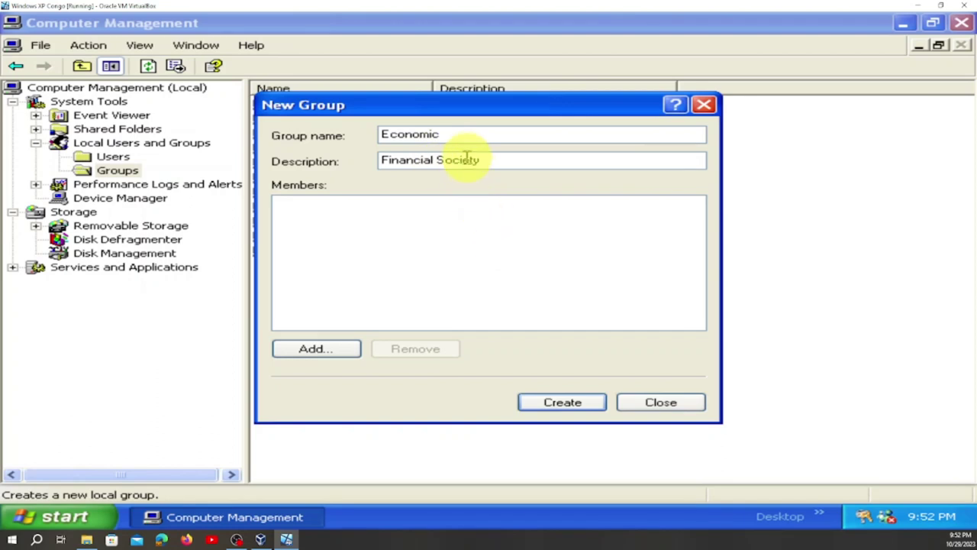
left_click(440, 134)
type("s")
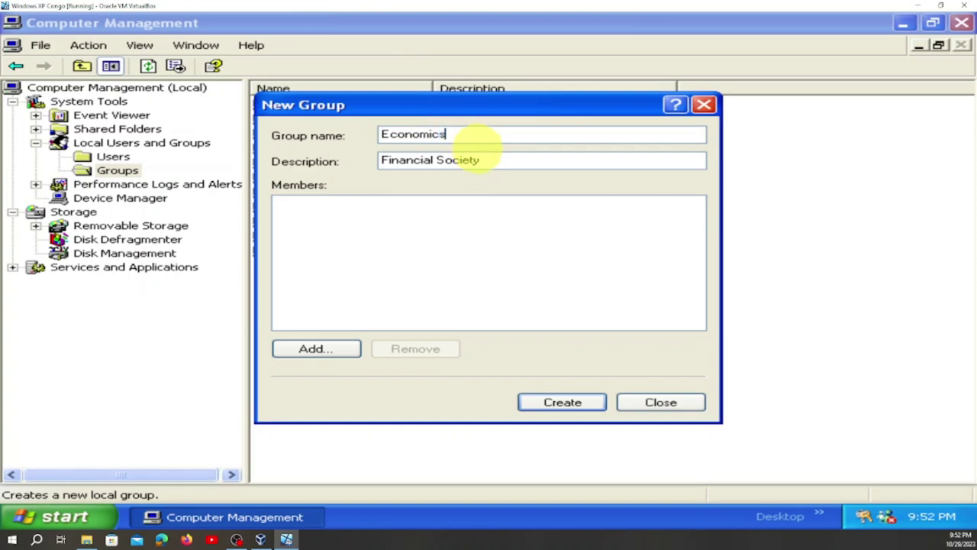
left_click(573, 408)
left_click(659, 403)
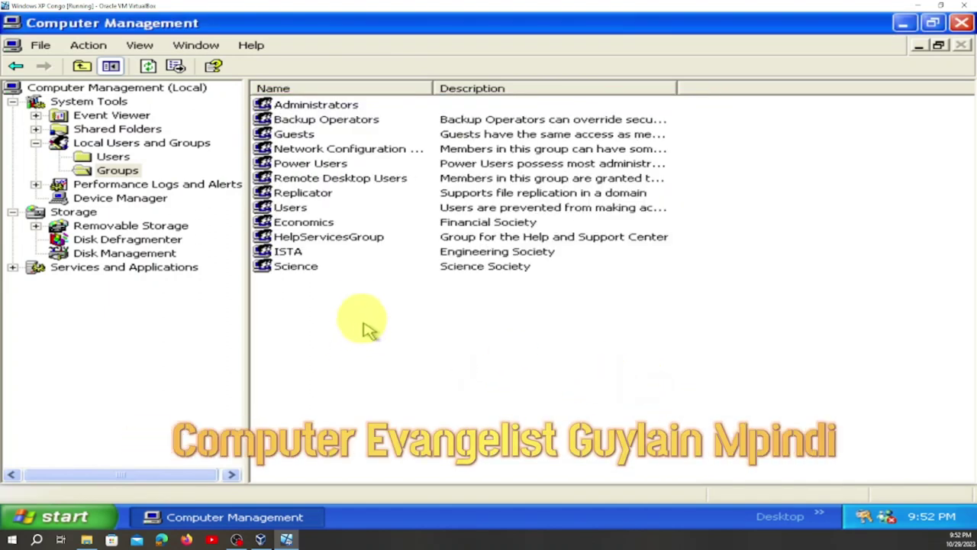
Review the properties of the ISTA, Science and Economics groups, and close Computer Management.
double_click(294, 251)
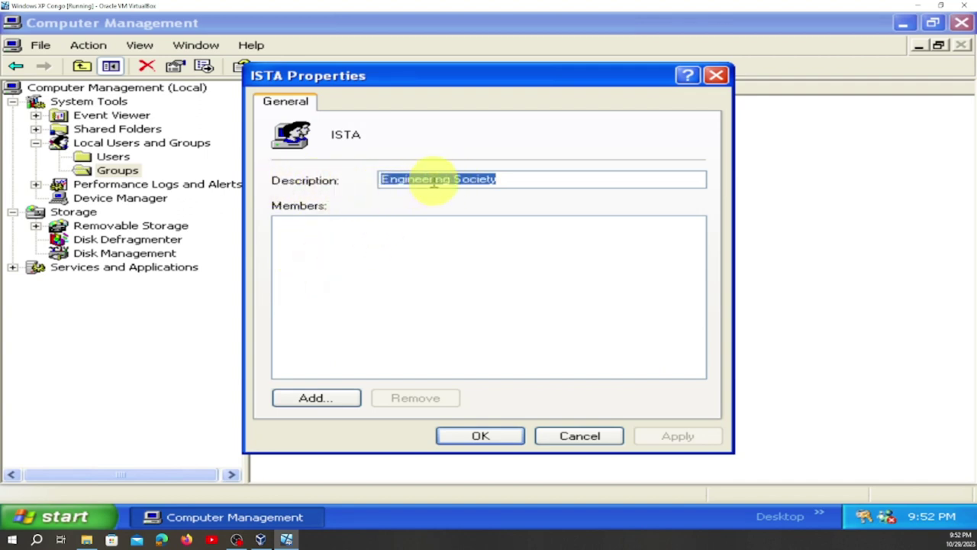
left_click(717, 76)
double_click(309, 267)
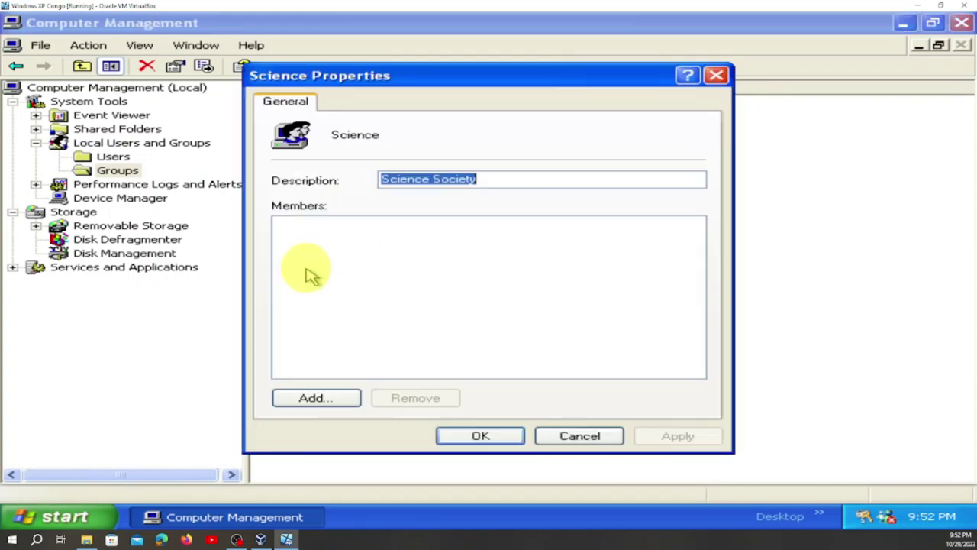
left_click(717, 76)
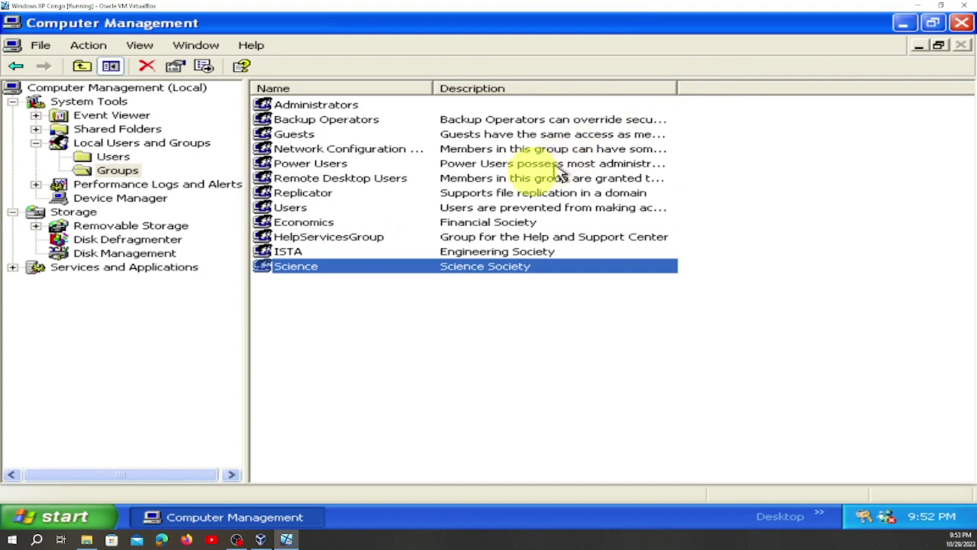
left_click(309, 222)
double_click(309, 222)
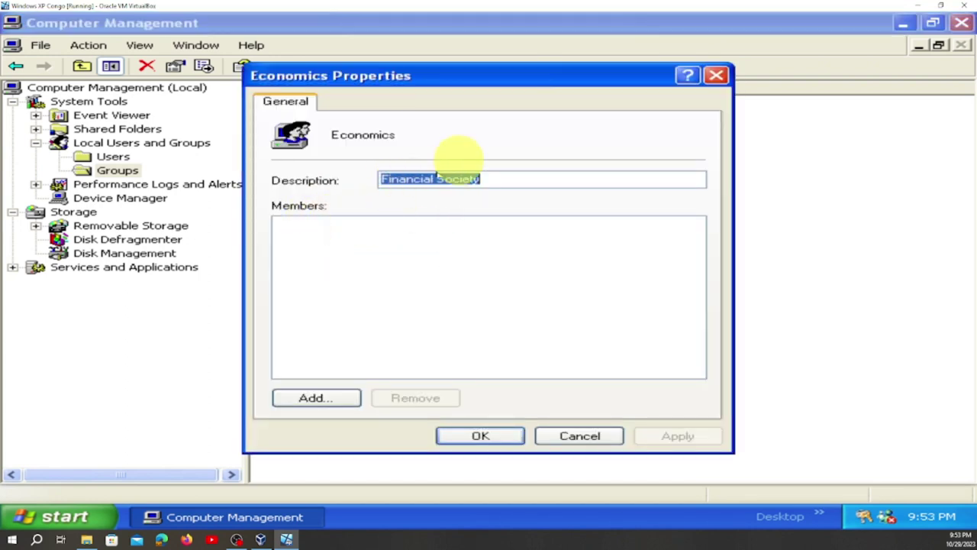
left_click(717, 76)
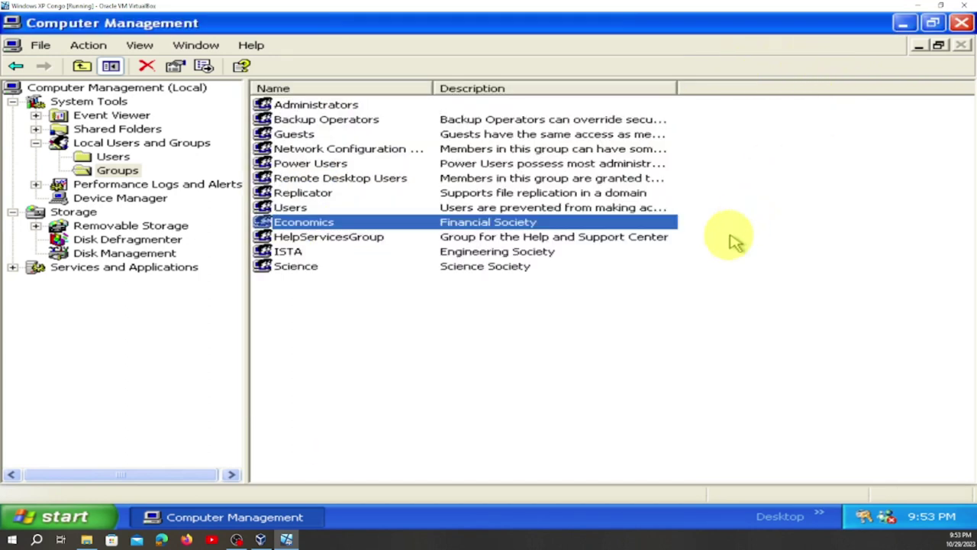
left_click(962, 23)
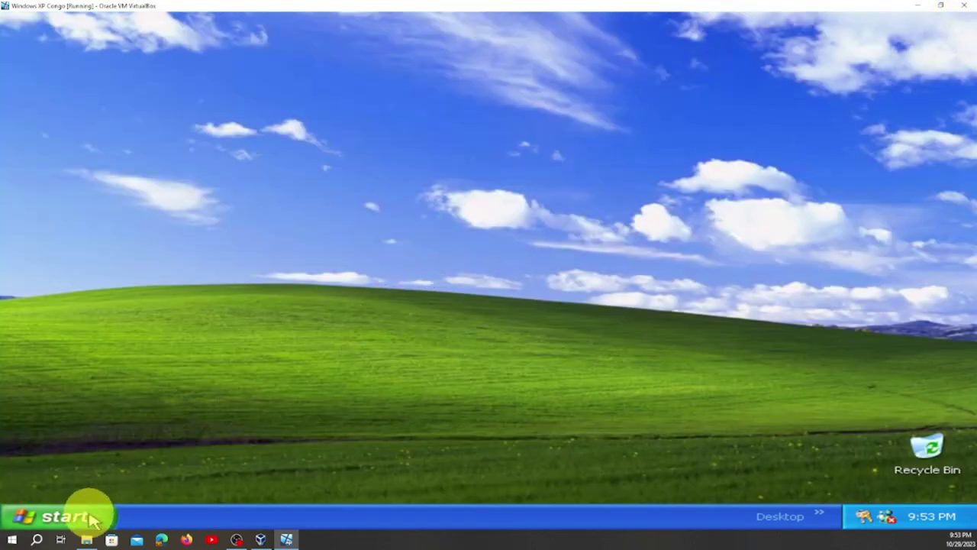
Reopen Computer Management from My Computer, check the list of local groups in a maximized window, and close it.
left_click(92, 518)
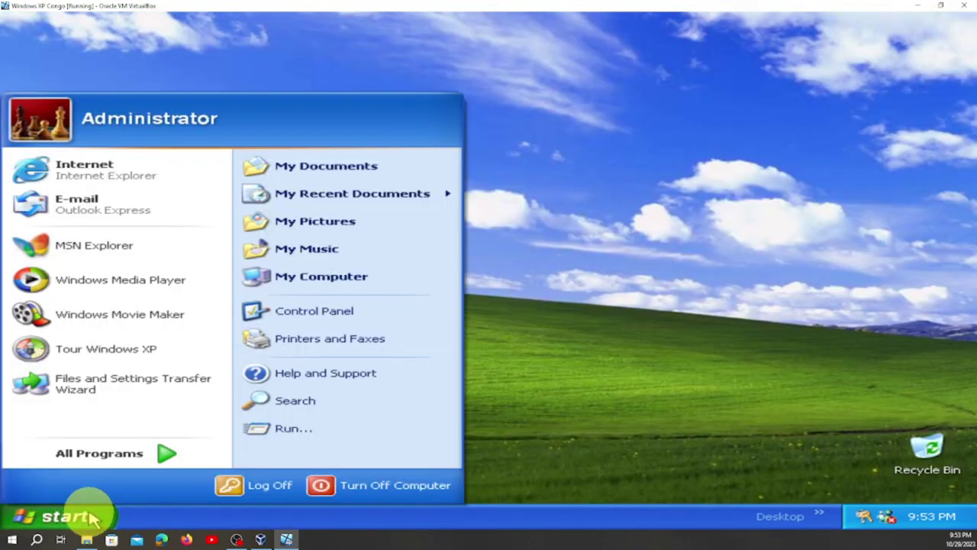
right_click(325, 283)
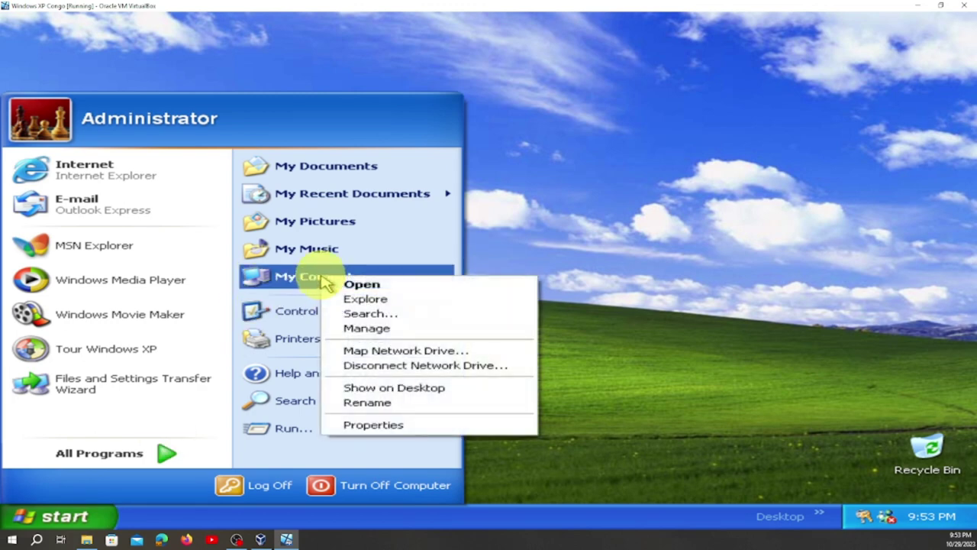
left_click(376, 335)
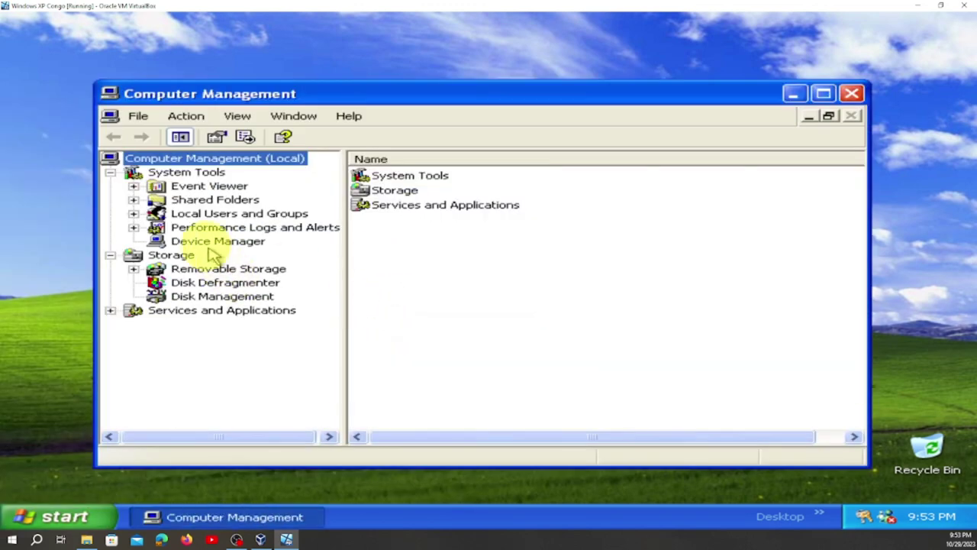
double_click(203, 213)
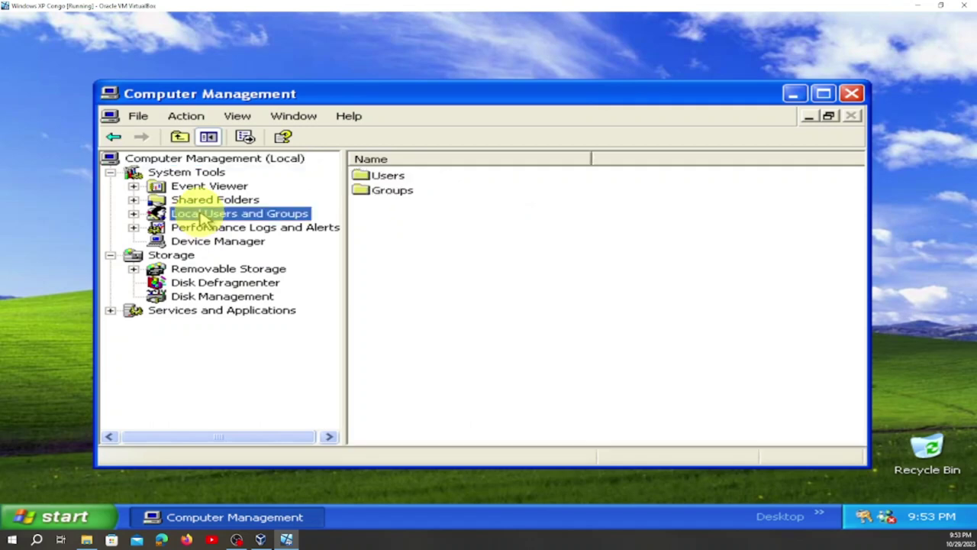
left_click(823, 94)
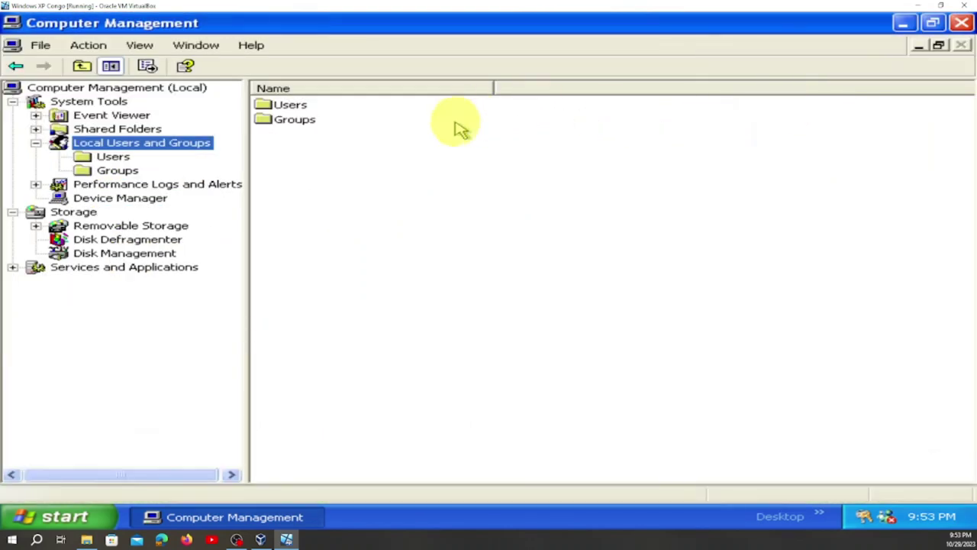
double_click(298, 122)
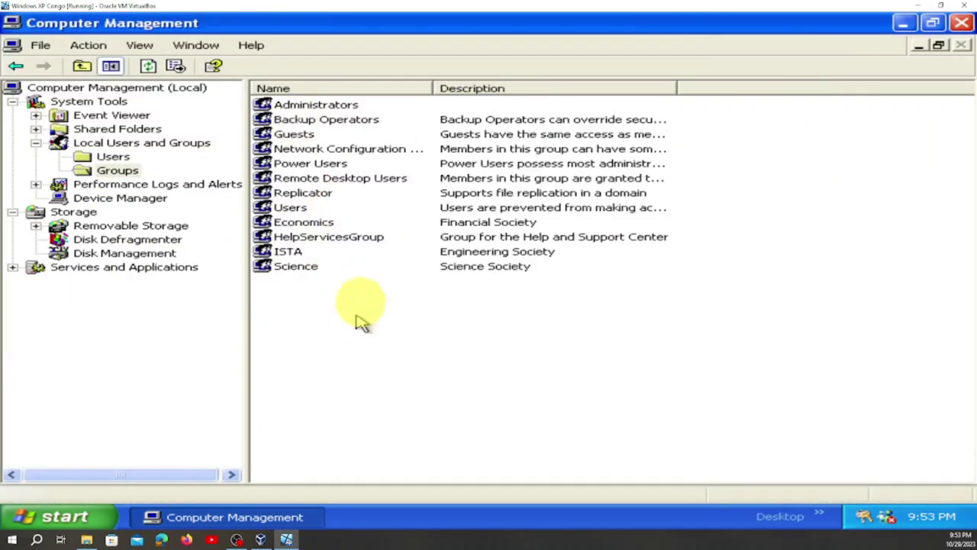
left_click(961, 24)
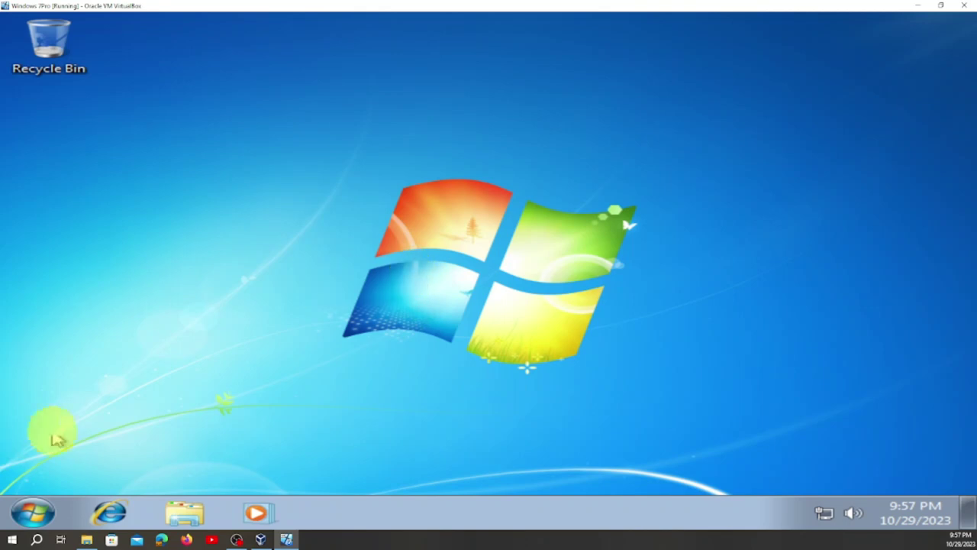
In the Windows 7 virtual machine, open Computer Management for the computer in a maximized window and expand Local Users and Groups.
left_click(42, 510)
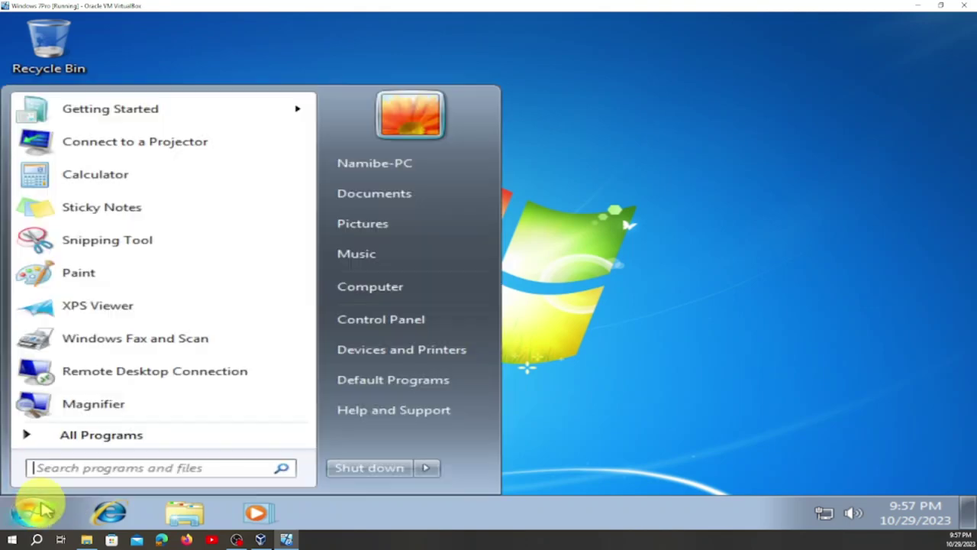
right_click(422, 288)
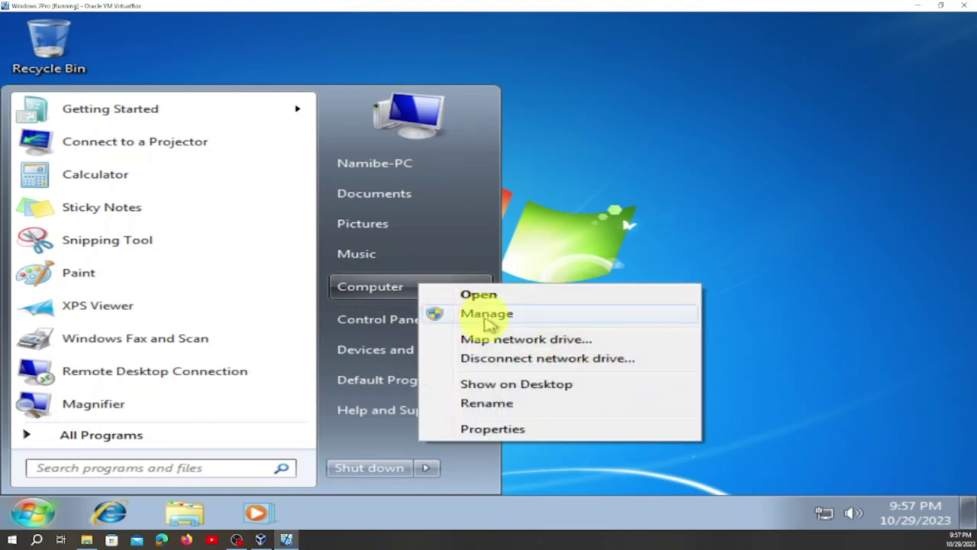
left_click(485, 313)
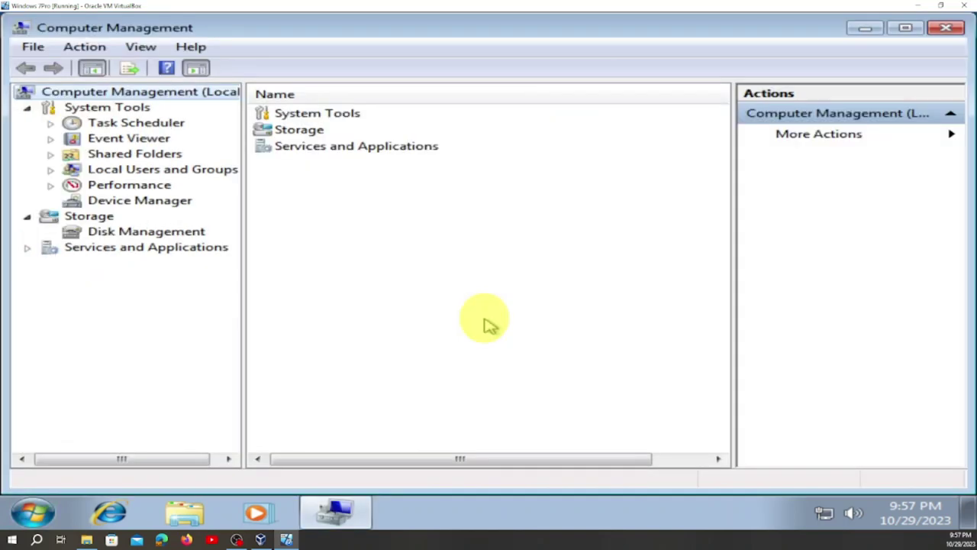
left_click(903, 29)
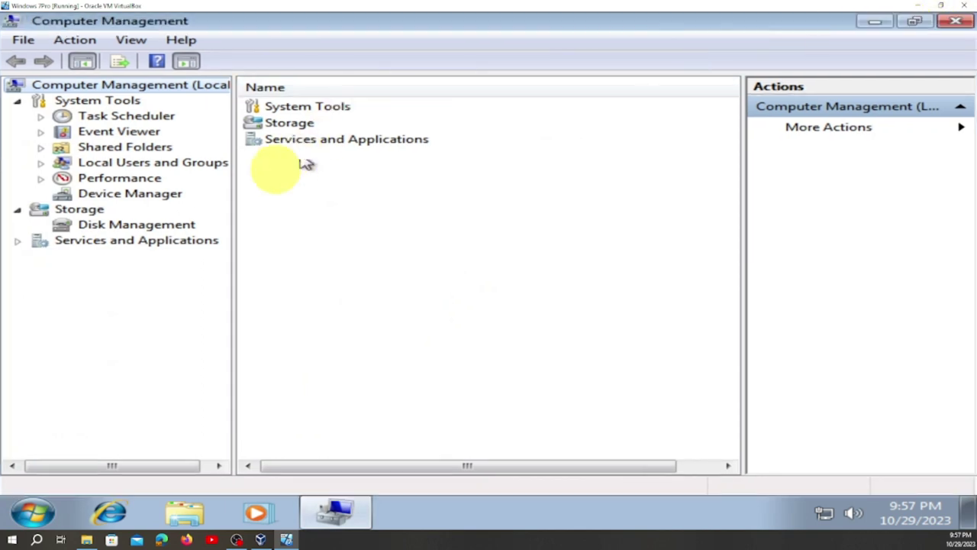
double_click(138, 164)
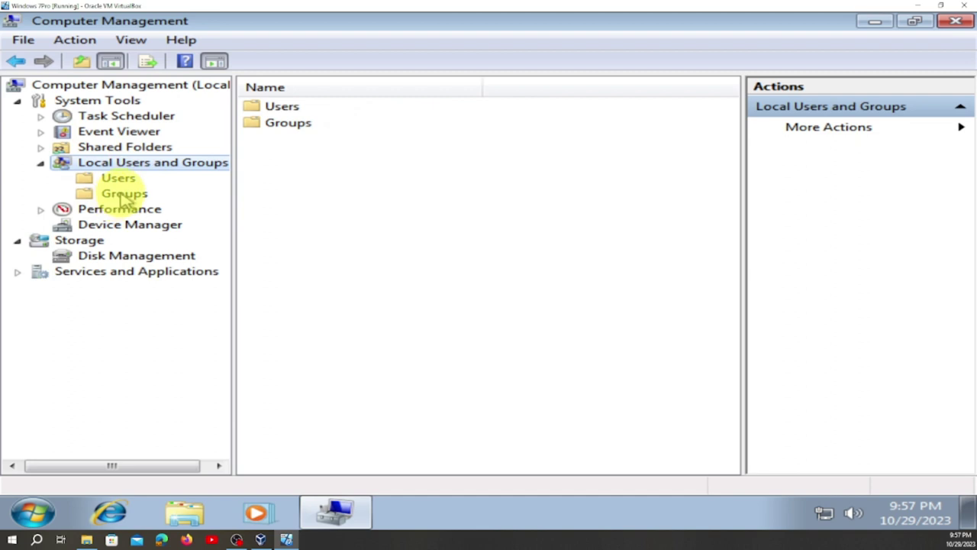
Create a local group named ISTA with the description "Engineering Society", and open the list of local groups.
right_click(124, 197)
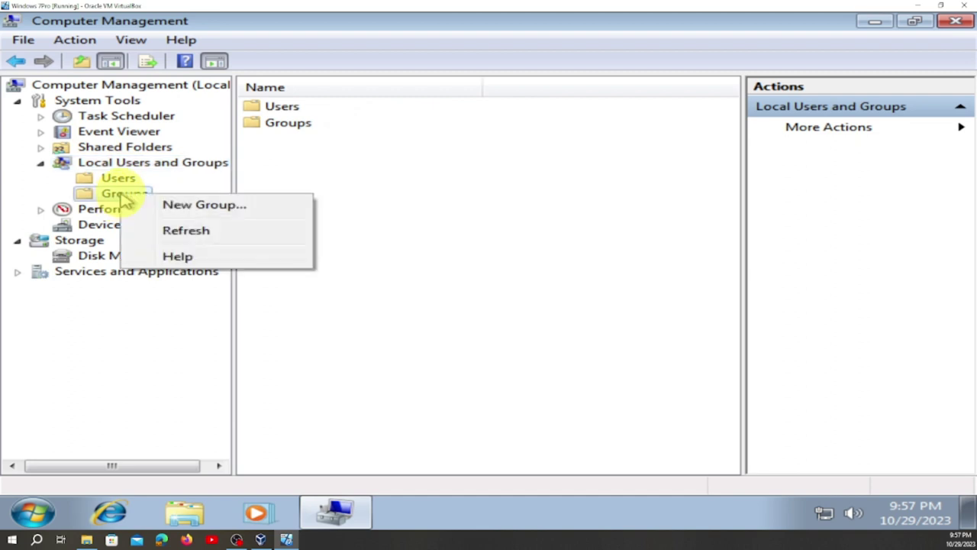
left_click(187, 210)
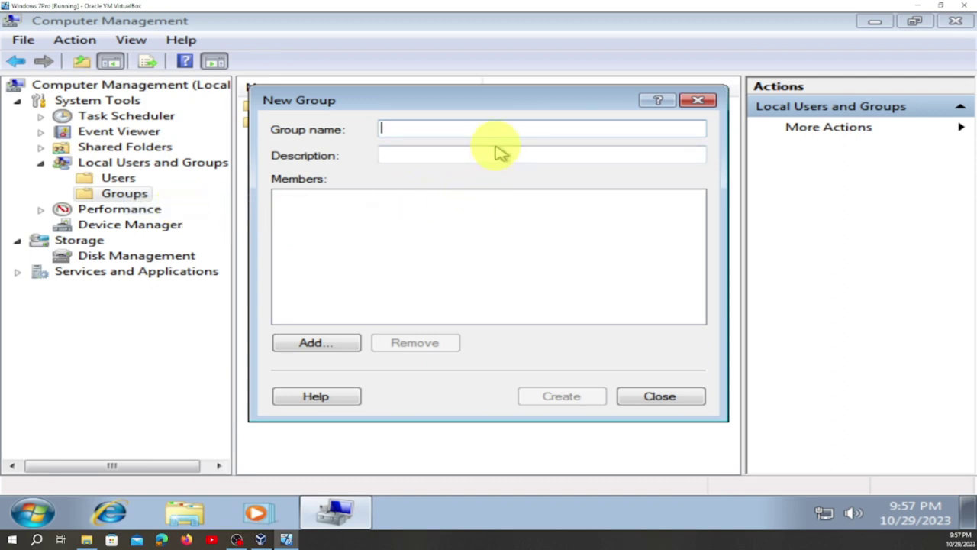
type("ISTA")
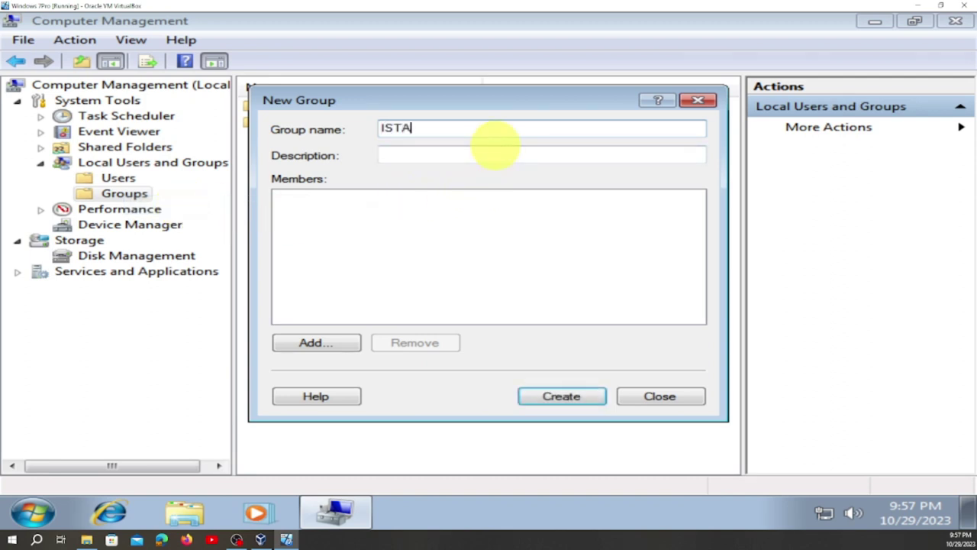
left_click(442, 152)
type("Engineering Society")
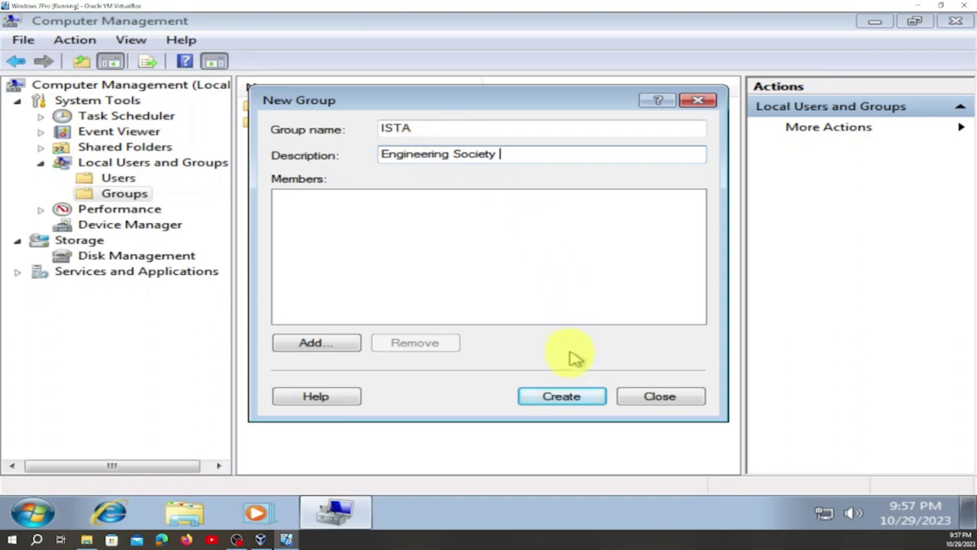
left_click(562, 397)
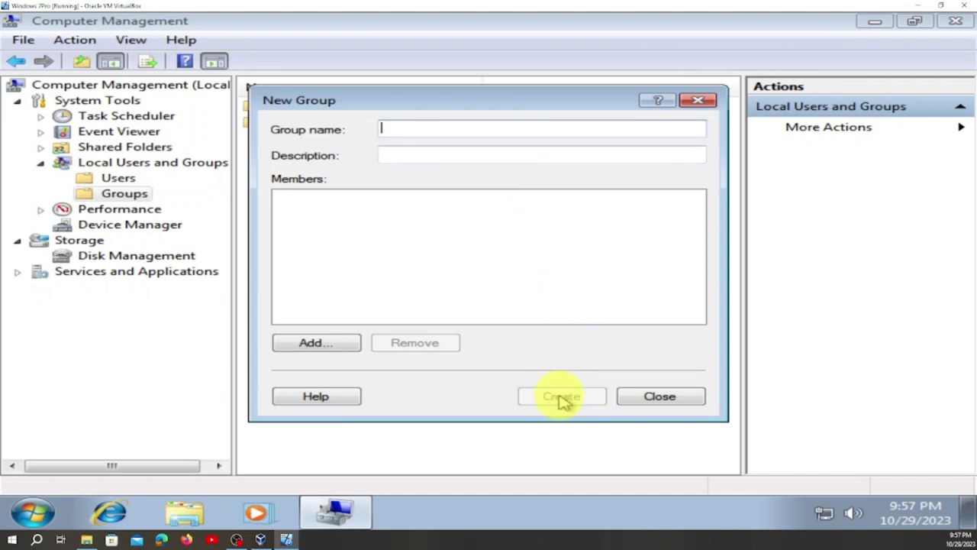
left_click(655, 398)
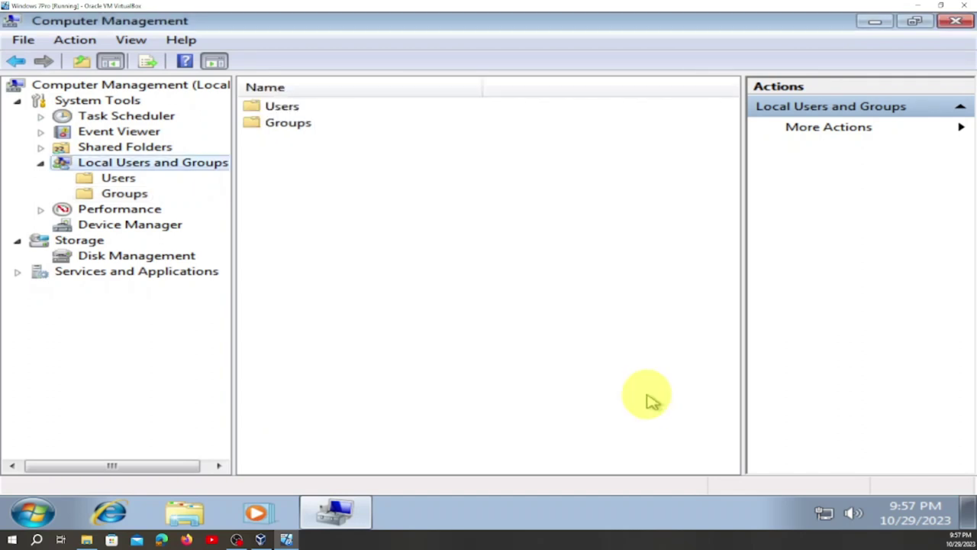
left_click(290, 126)
double_click(291, 126)
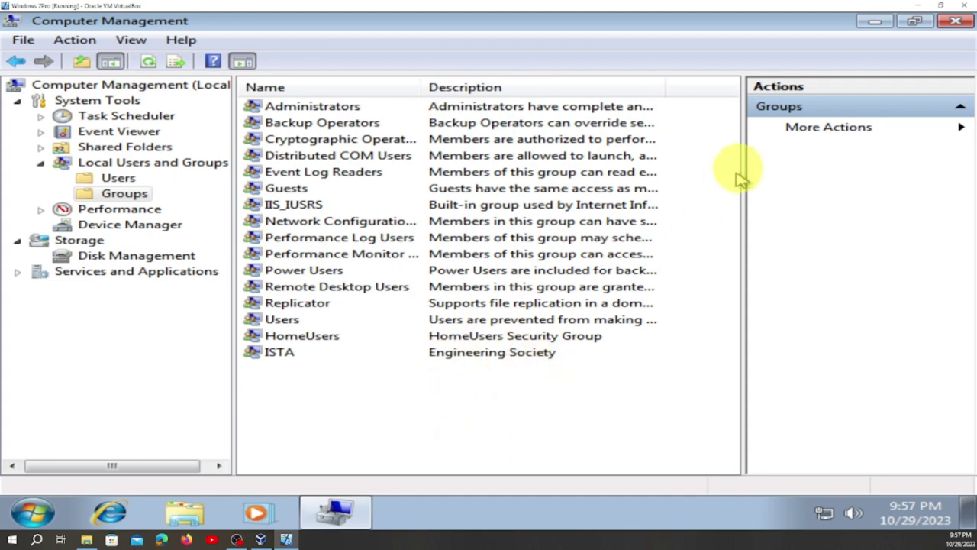
Create a local group named Science with the description "Science Society", and check its properties.
right_click(448, 413)
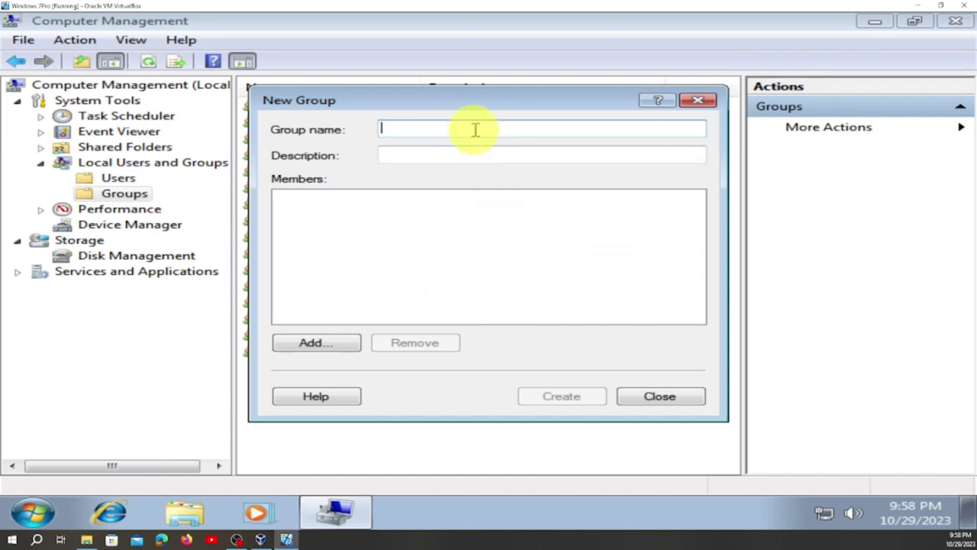
type("Science")
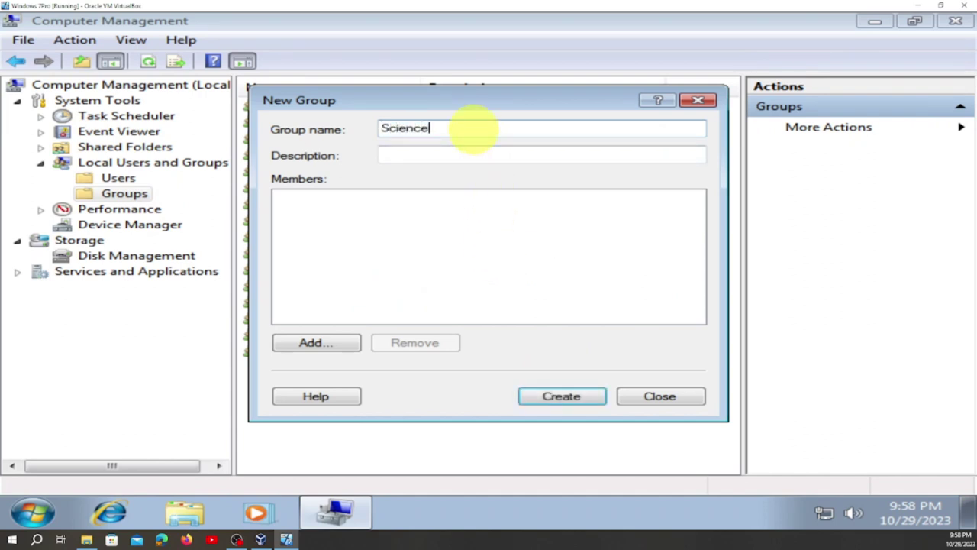
left_click(466, 153)
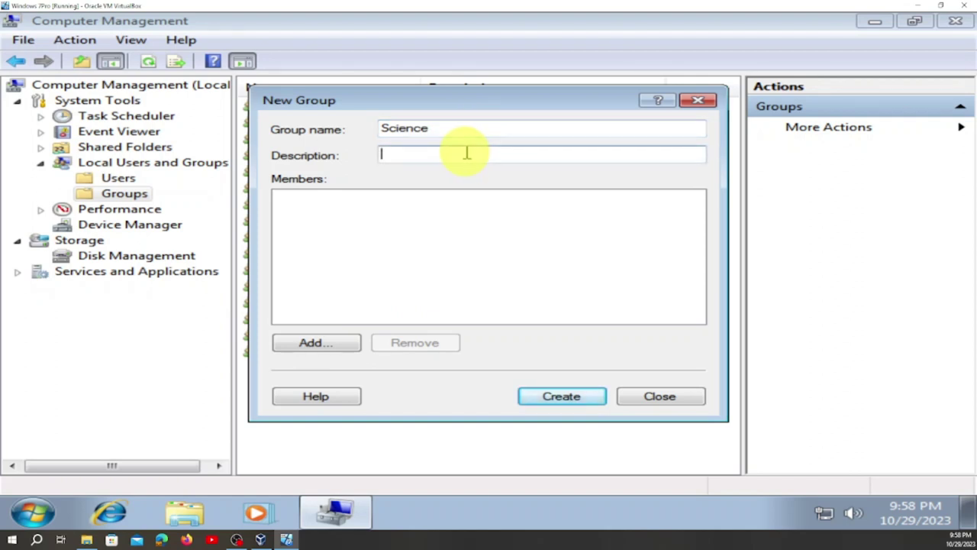
type("Science Soci")
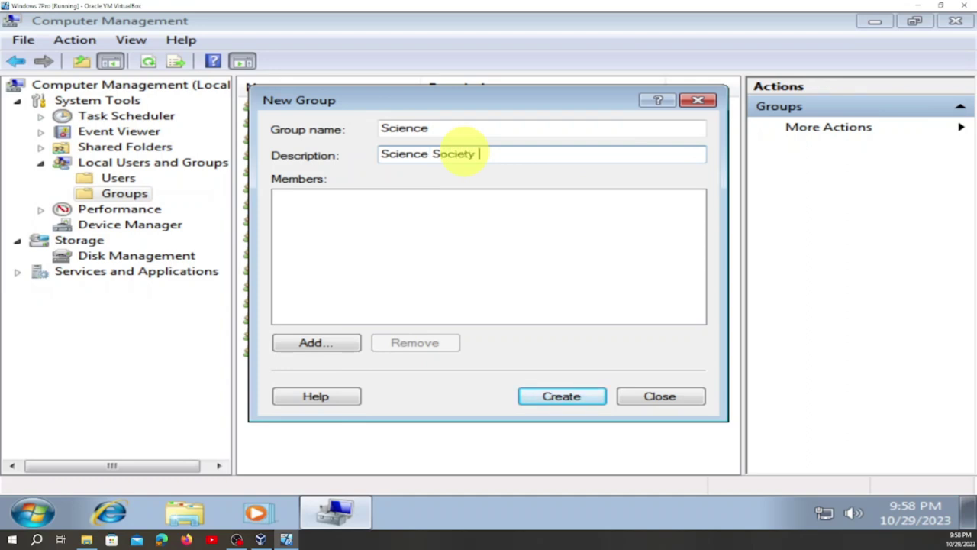
type("ety")
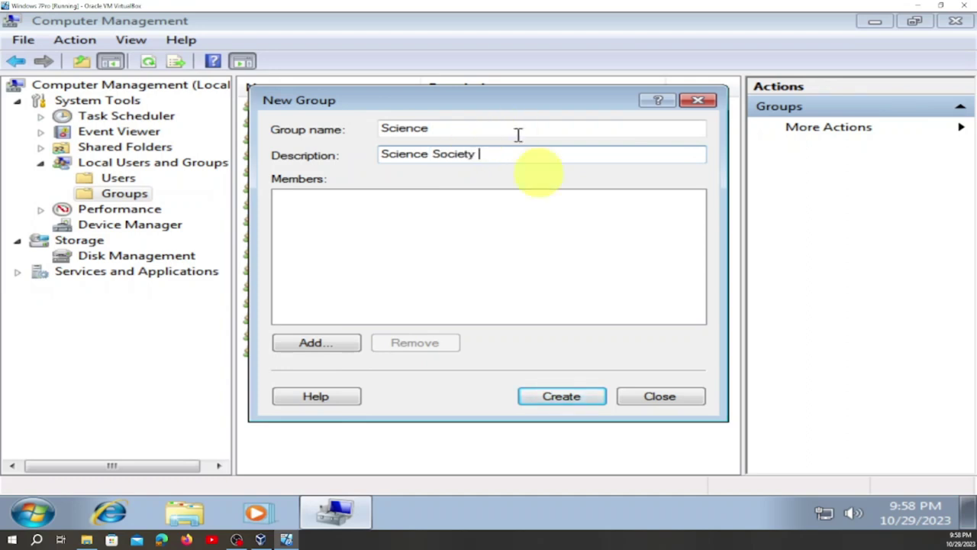
left_click(591, 398)
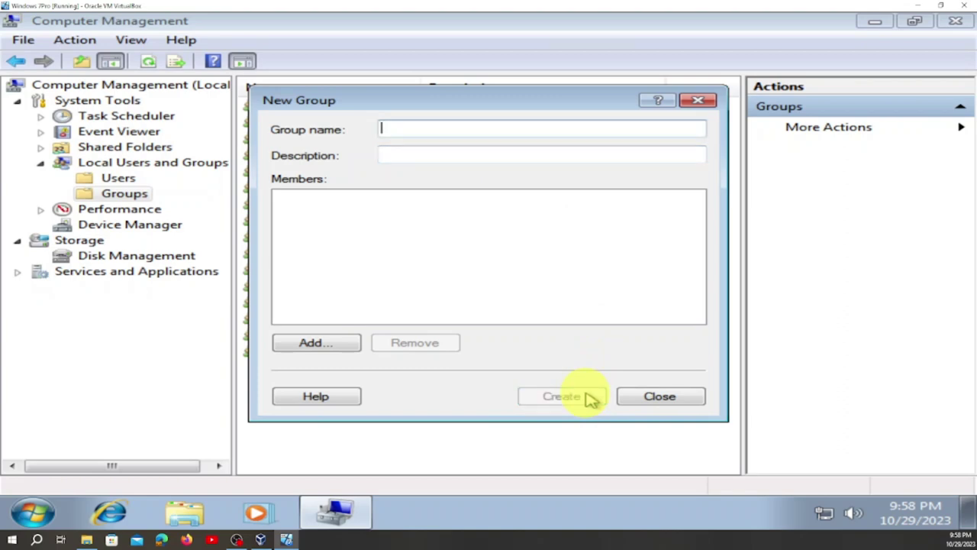
left_click(661, 397)
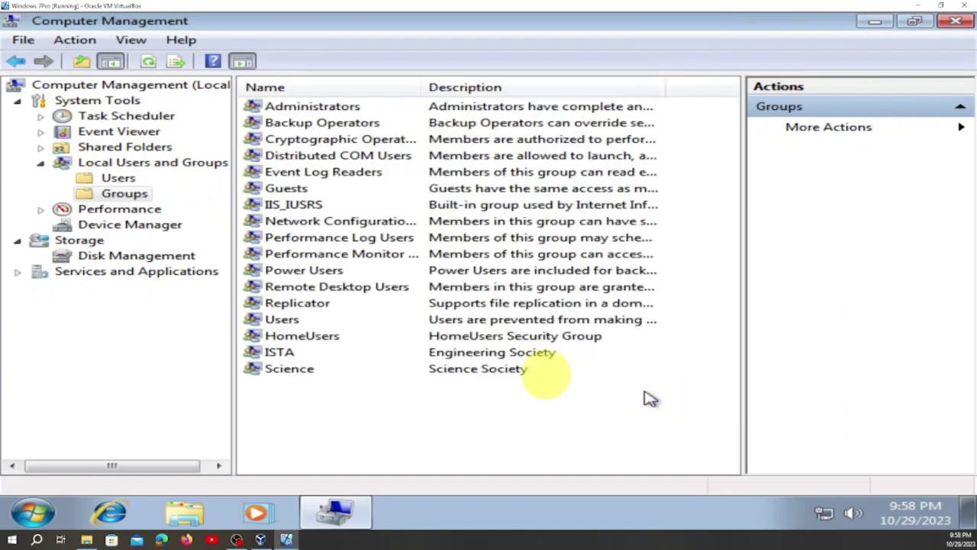
double_click(313, 374)
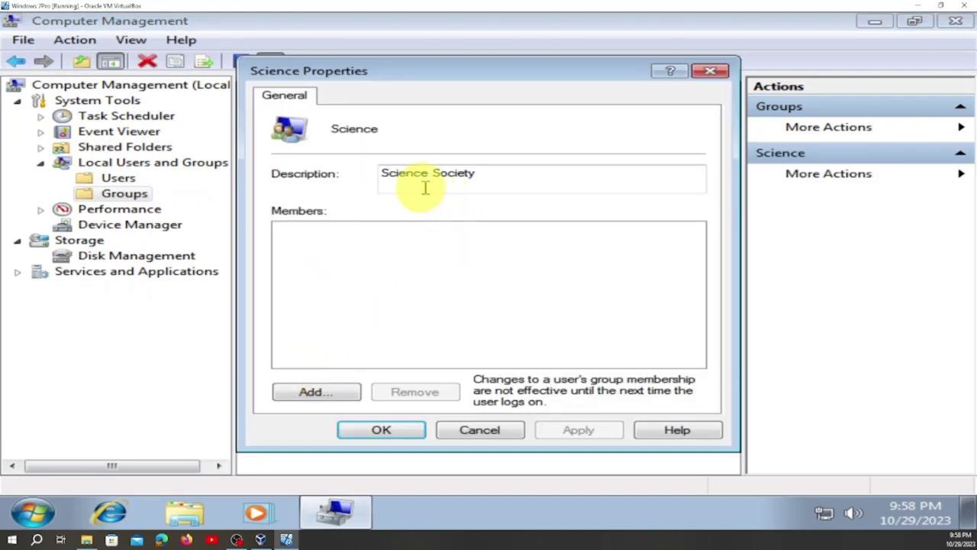
left_click(710, 71)
Start another new local group, entering the name "Enonomics" and the description "Financial Society".
right_click(381, 428)
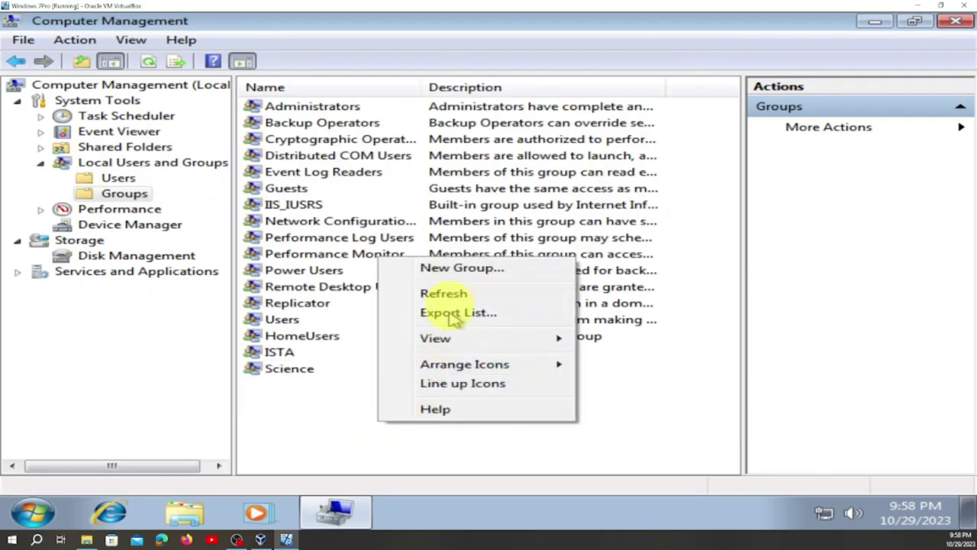
left_click(463, 269)
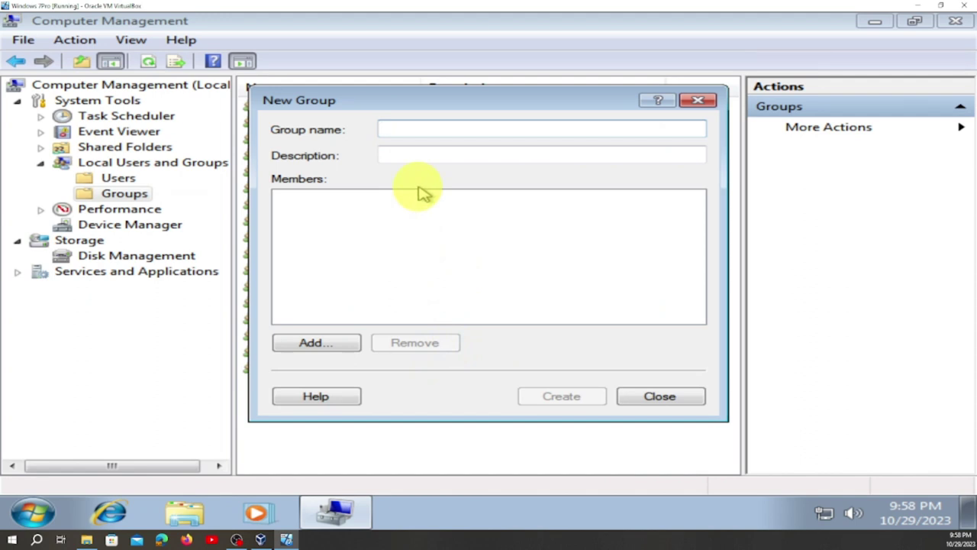
type("Enomi")
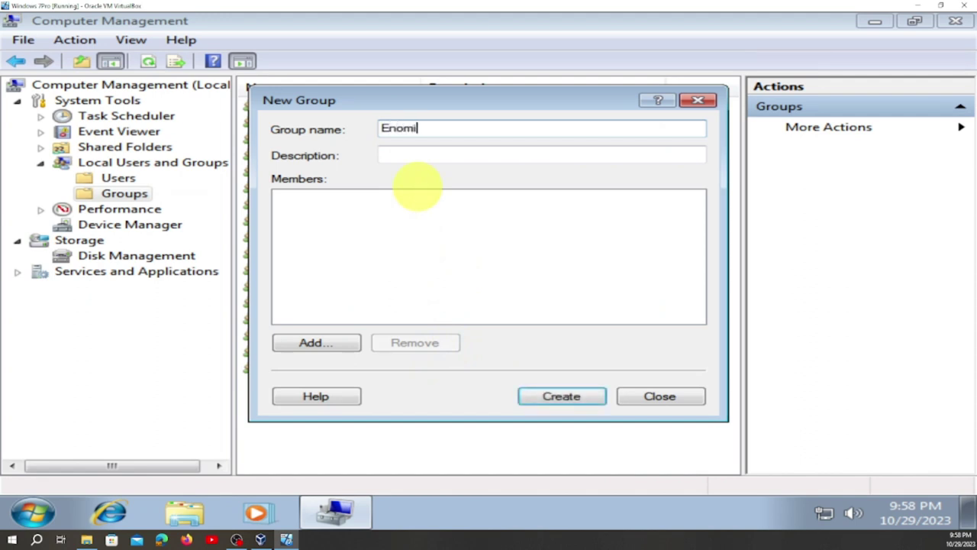
key("BackSpace")
key("BackSpace")
type("nom")
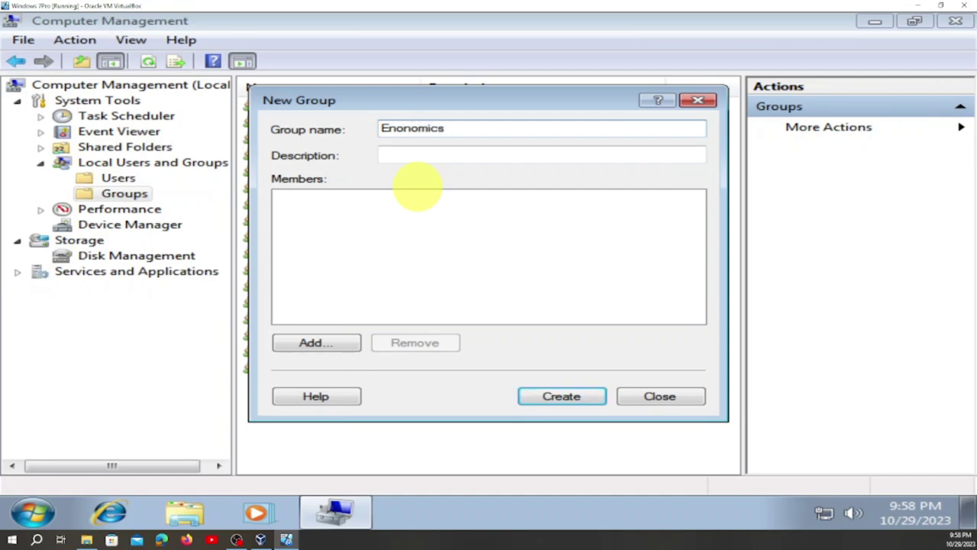
left_click(420, 155)
type("F")
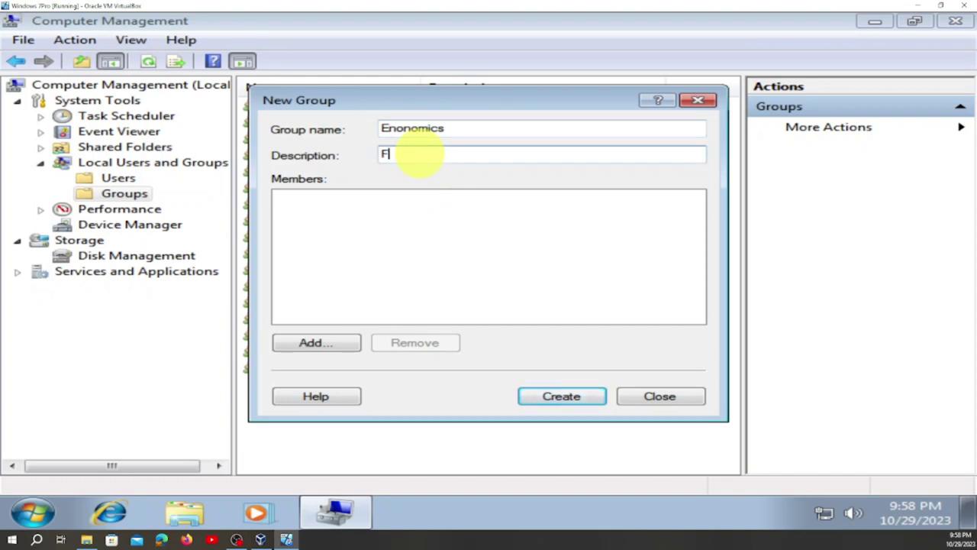
type("inancial Society")
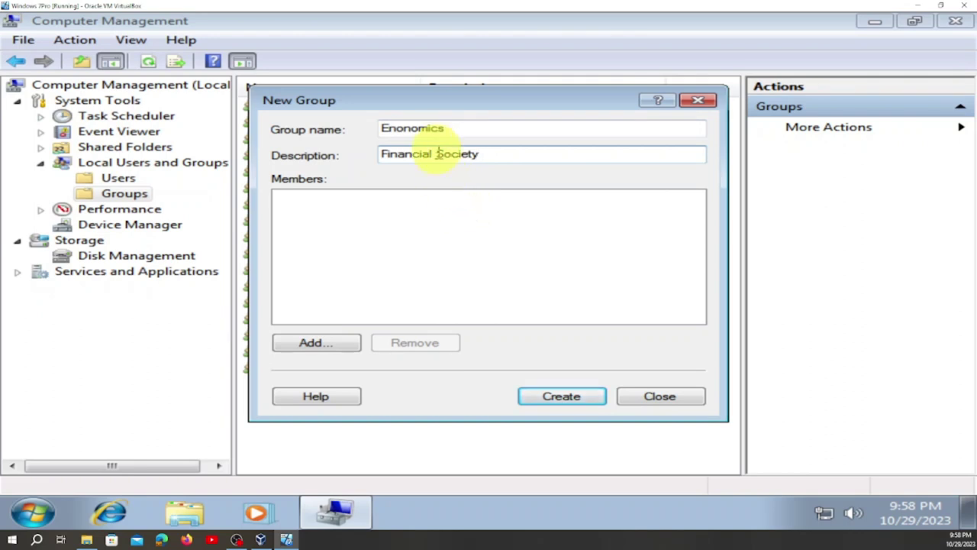
Correct the new group's name to Economics, create the group and close the New Group dialog.
left_click(454, 128)
key("BackSpace")
key("BackSpace")
key("BackSpace")
key("BackSpace")
key("BackSpace")
key("BackSpace")
key("BackSpace")
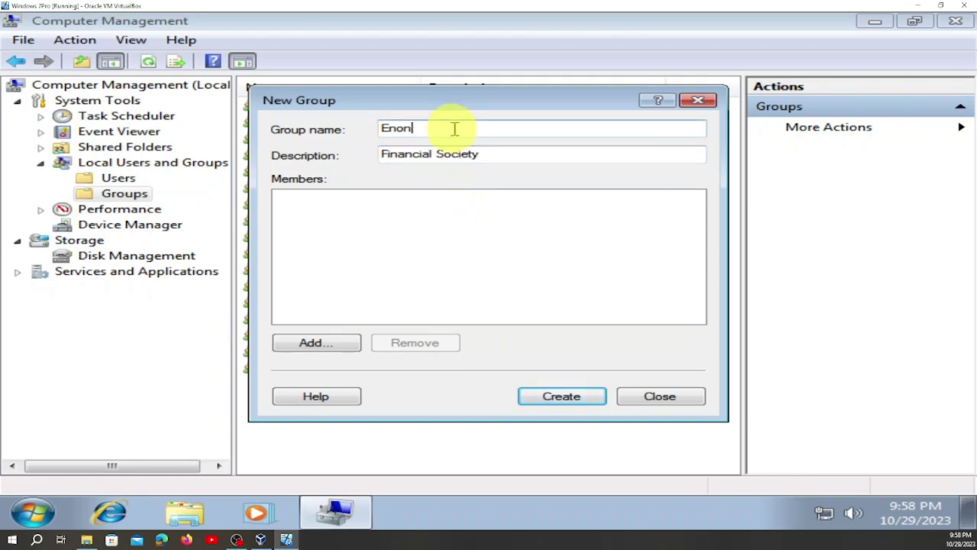
type("conomics")
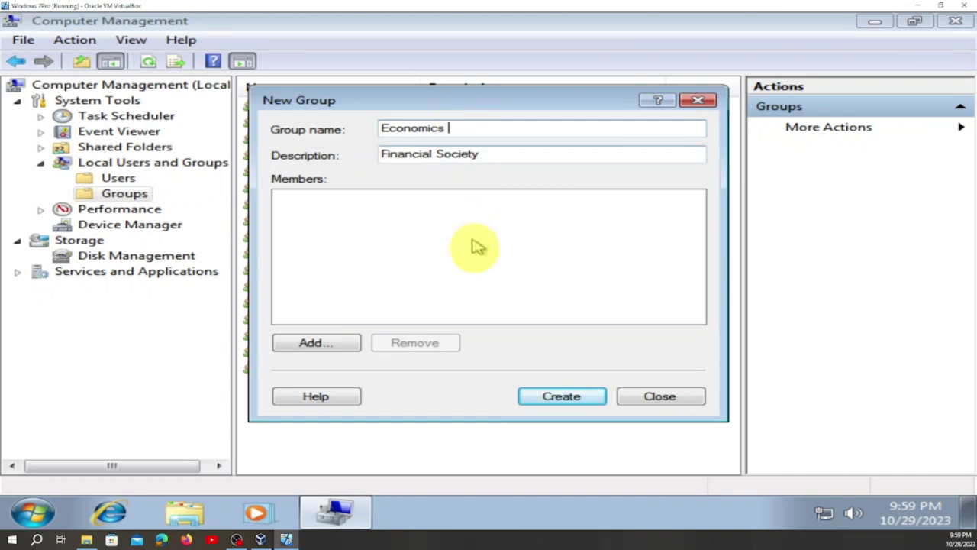
left_click(565, 398)
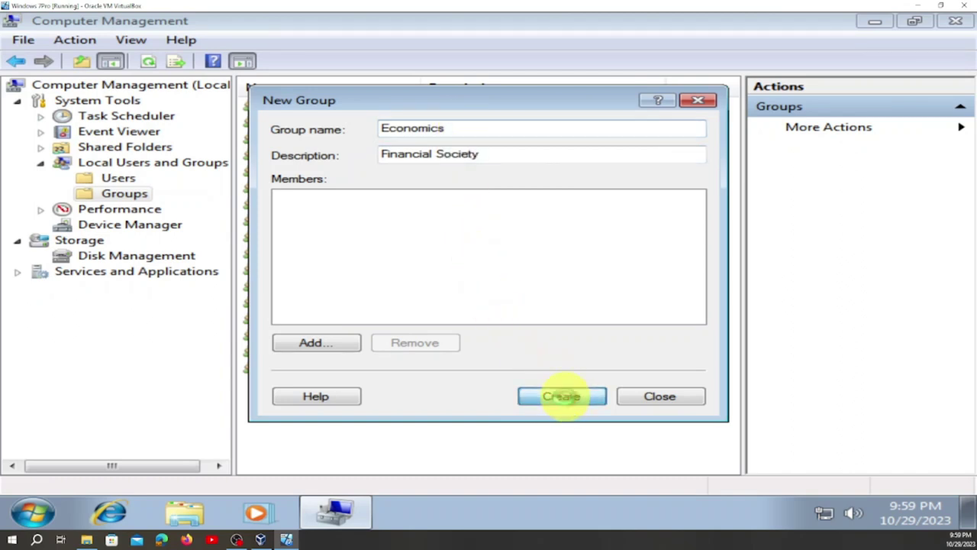
left_click(661, 396)
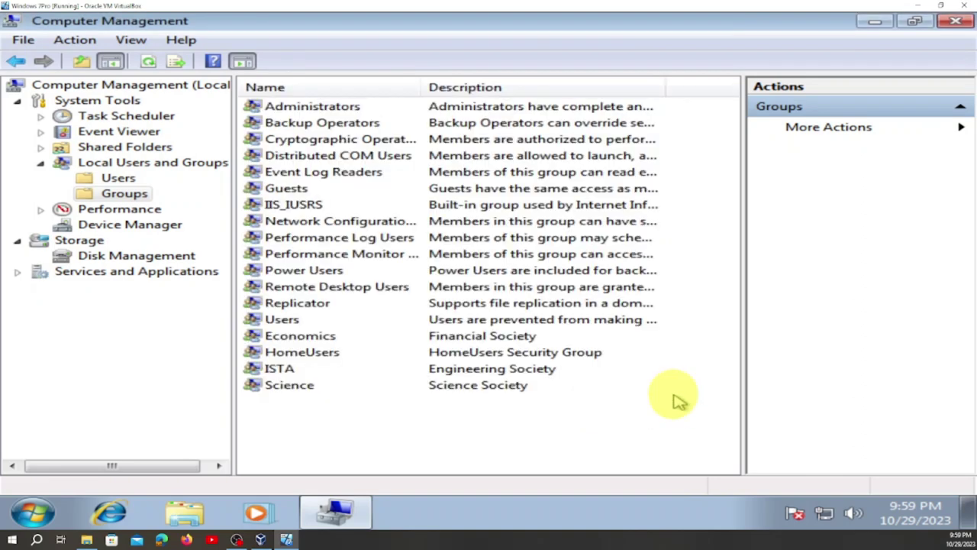
Review the properties of the ISTA, Science and Economics groups one after another.
double_click(277, 369)
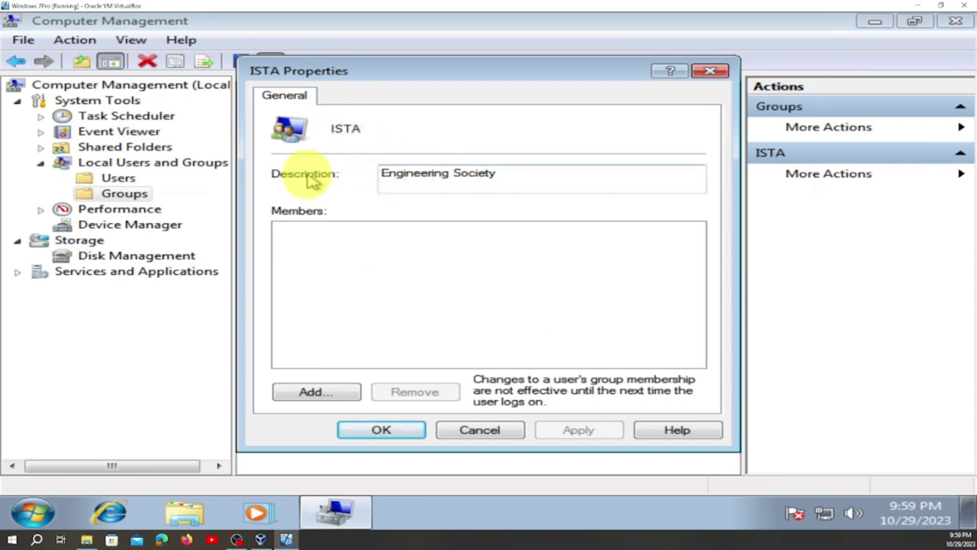
left_click(710, 70)
double_click(302, 389)
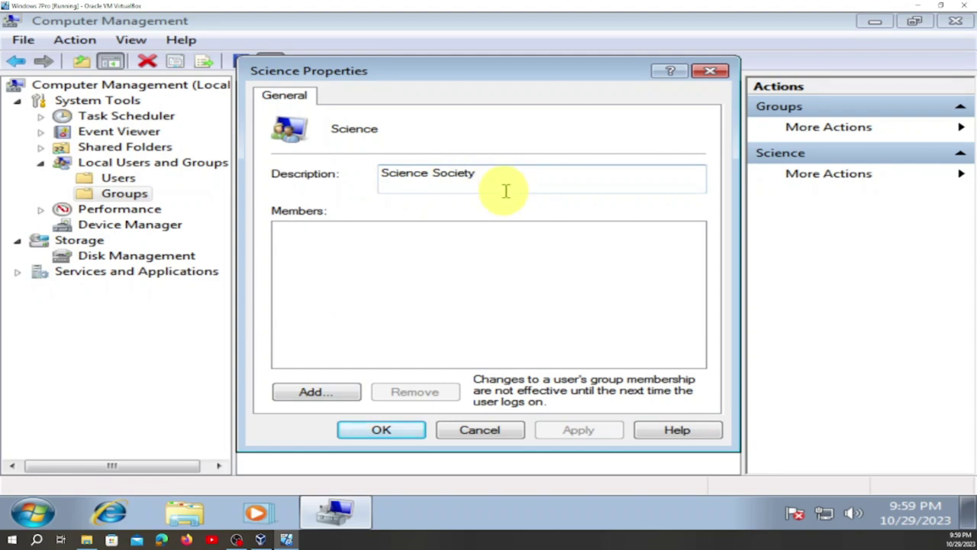
left_click(710, 71)
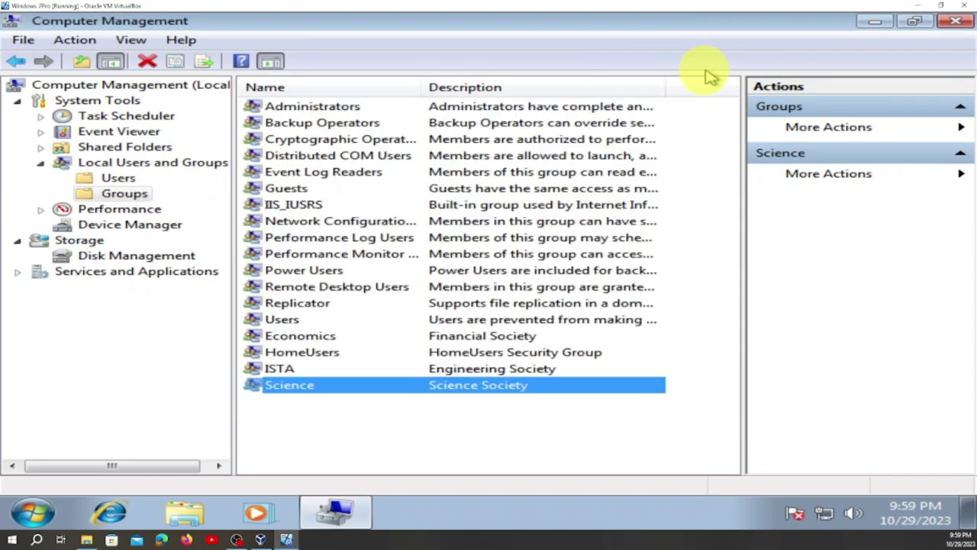
double_click(314, 337)
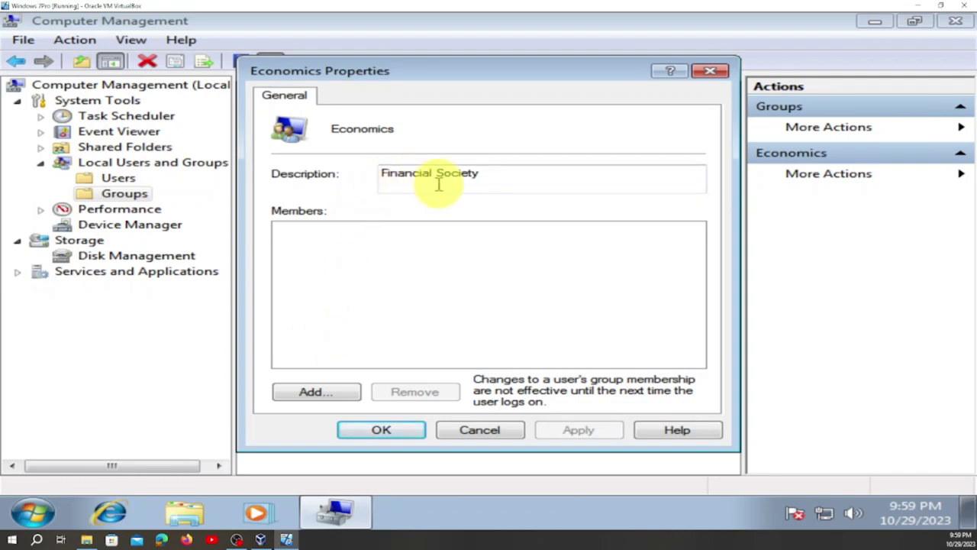
left_click(712, 72)
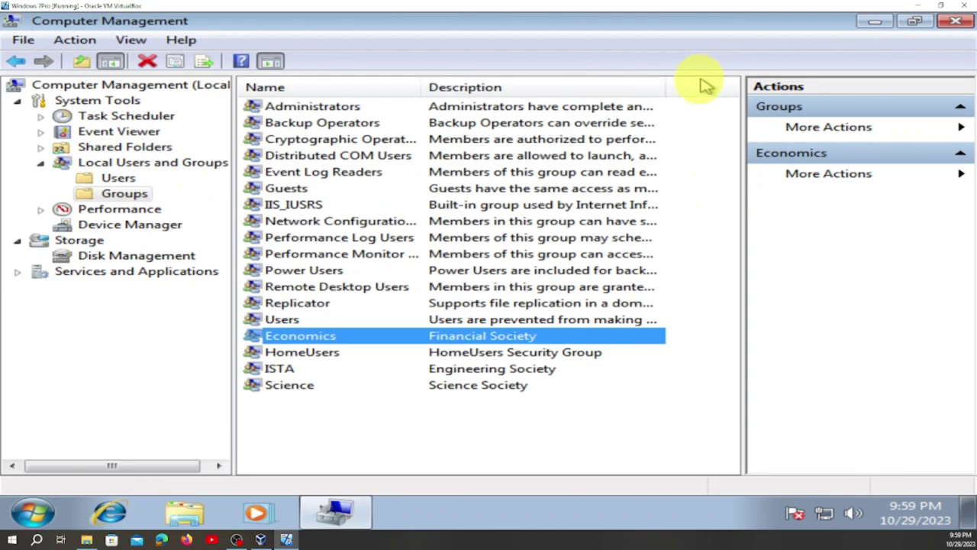
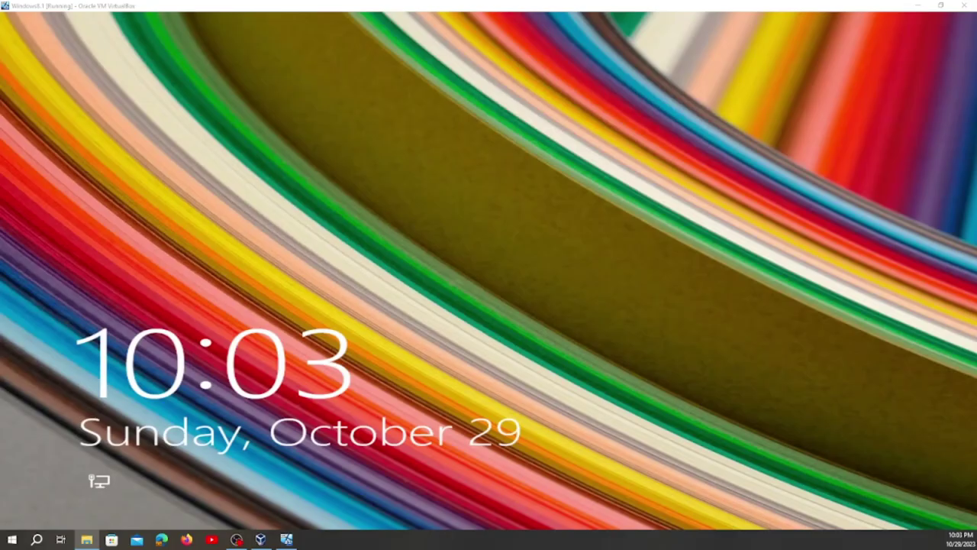
In the Windows 8.1 virtual machine, dismiss the lock screen, go to the desktop and open This PC in File Explorer.
left_click(607, 349)
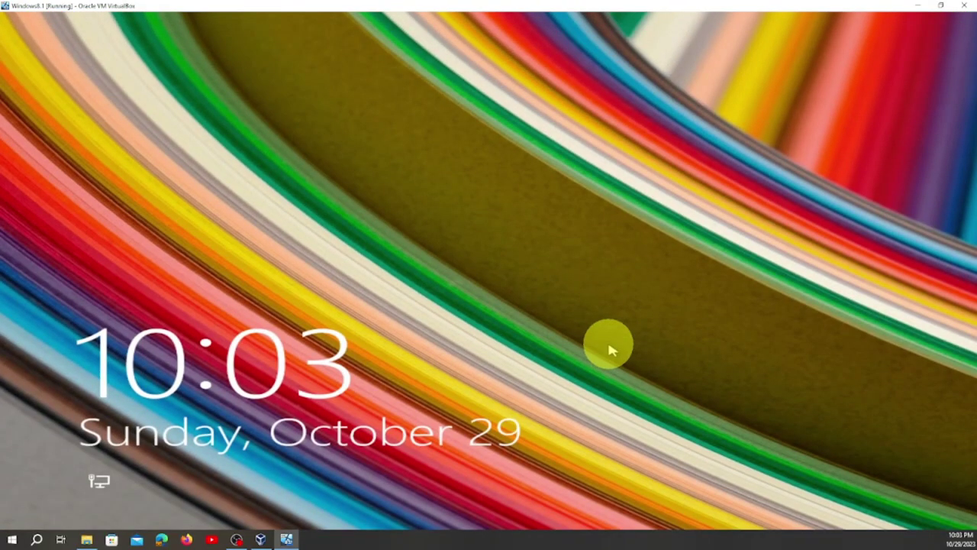
left_click(609, 348)
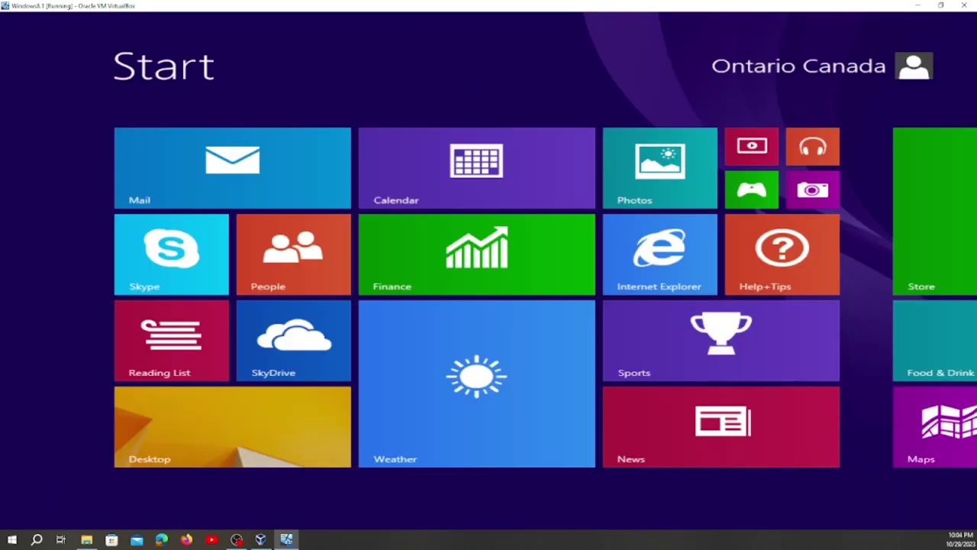
left_click(257, 423)
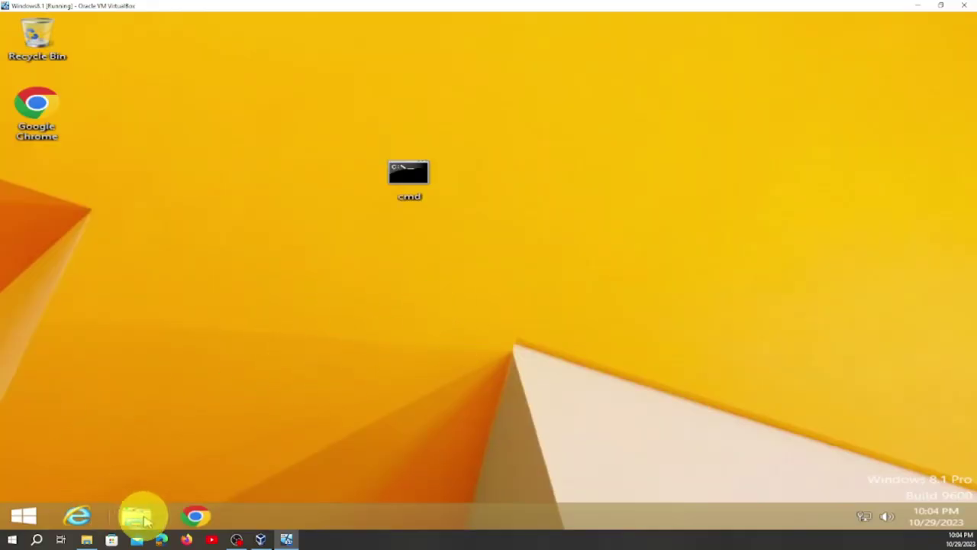
left_click(143, 519)
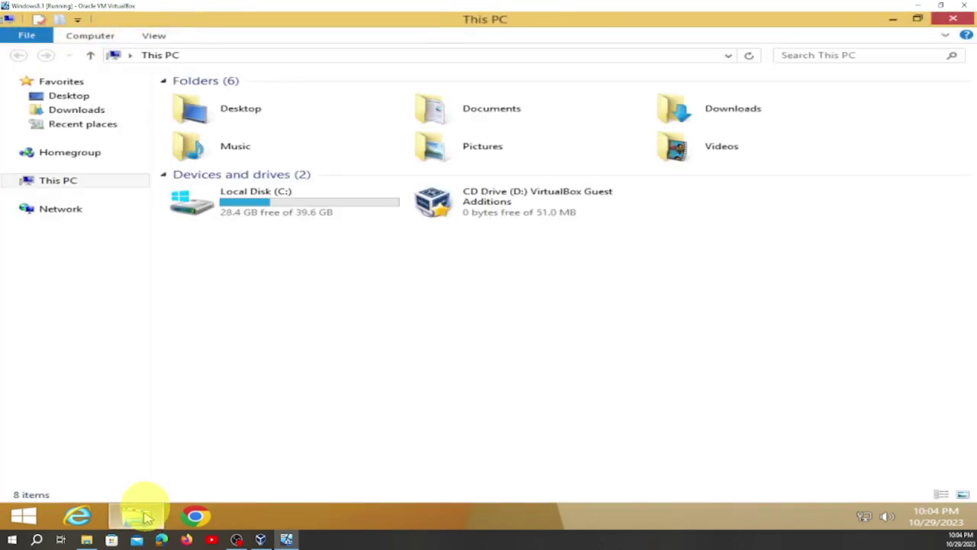
right_click(67, 181)
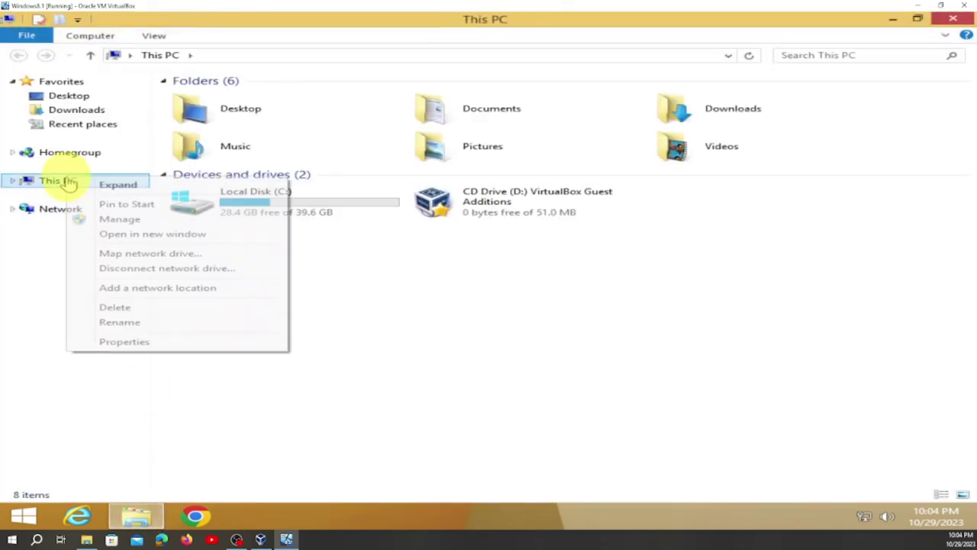
left_click(118, 221)
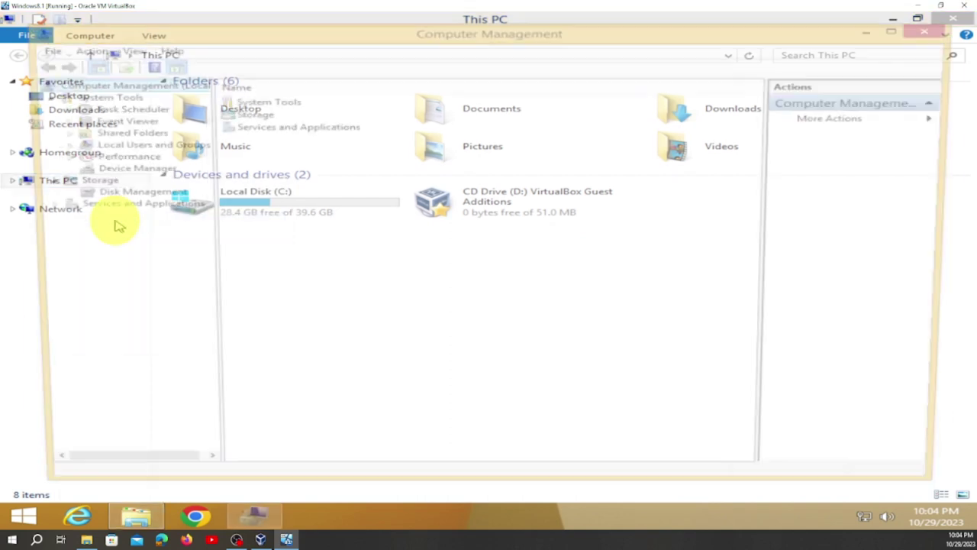
left_click(903, 29)
double_click(87, 130)
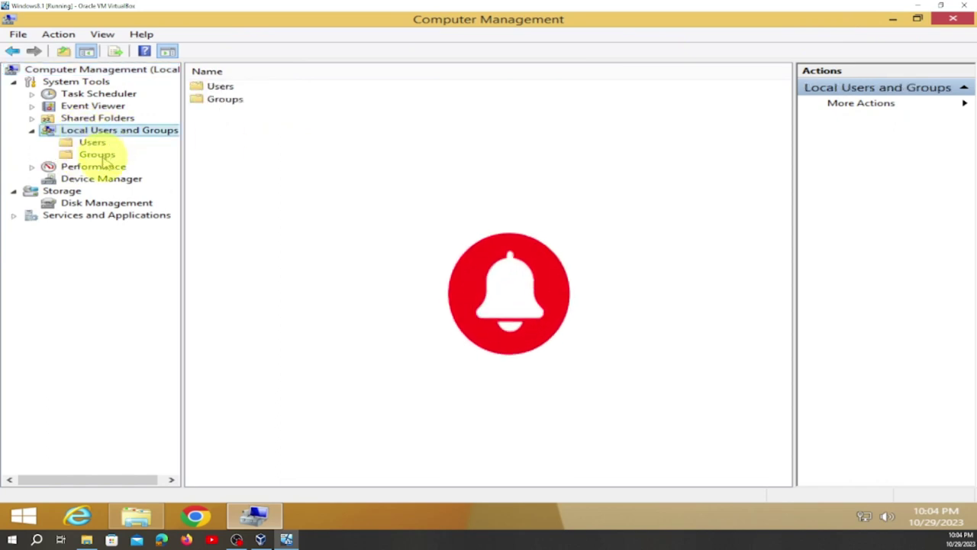
left_click(954, 19)
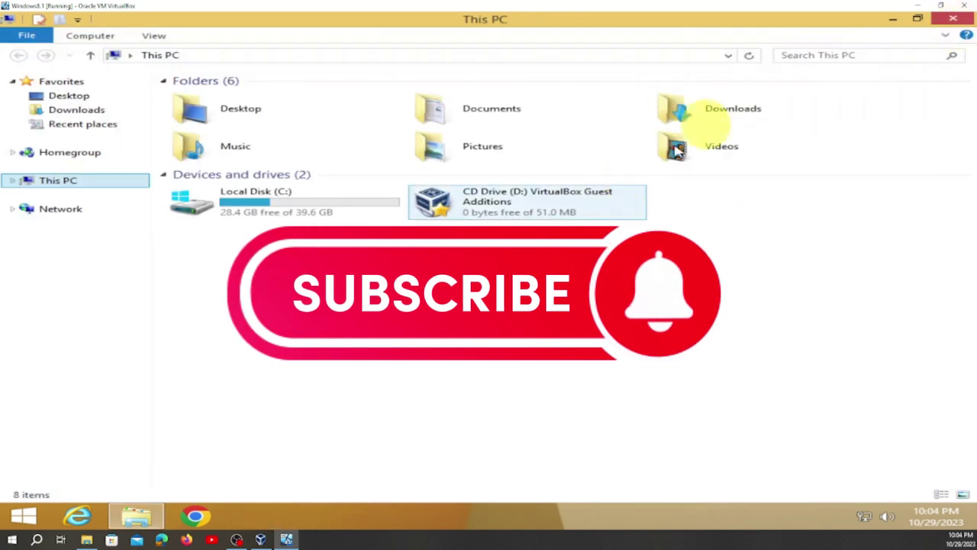
left_click(949, 25)
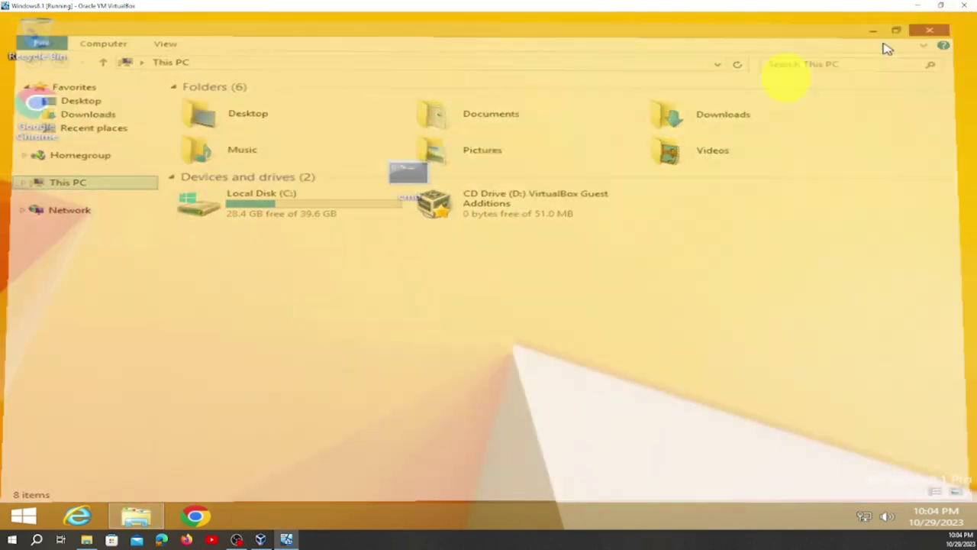
Open Computer Management for This PC from the Start screen's full app list and maximize its window.
left_click(34, 516)
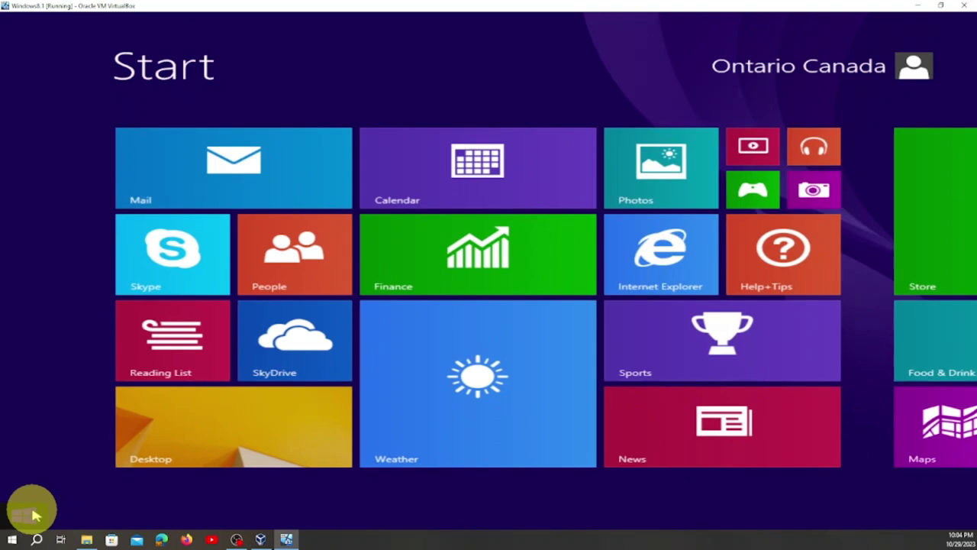
left_click(129, 493)
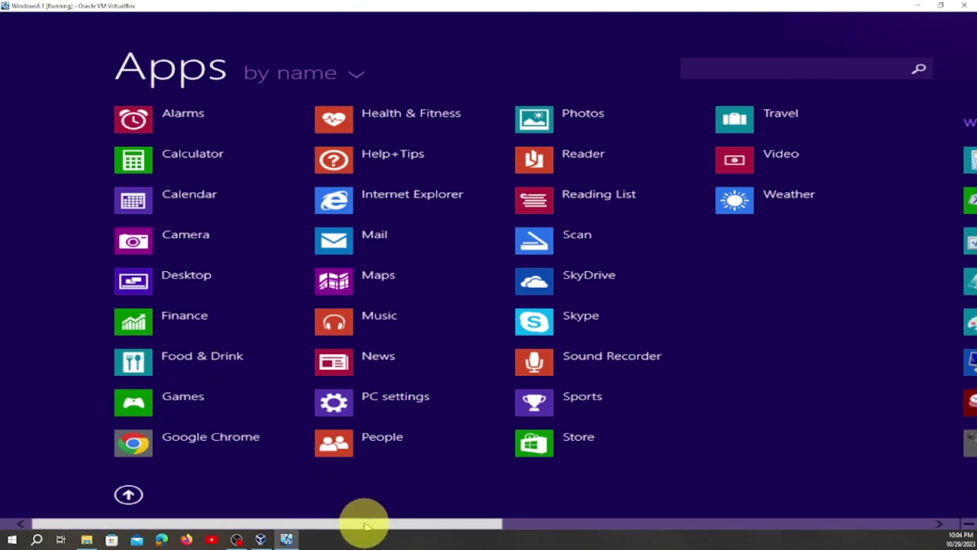
left_click_drag(365, 524, 804, 530)
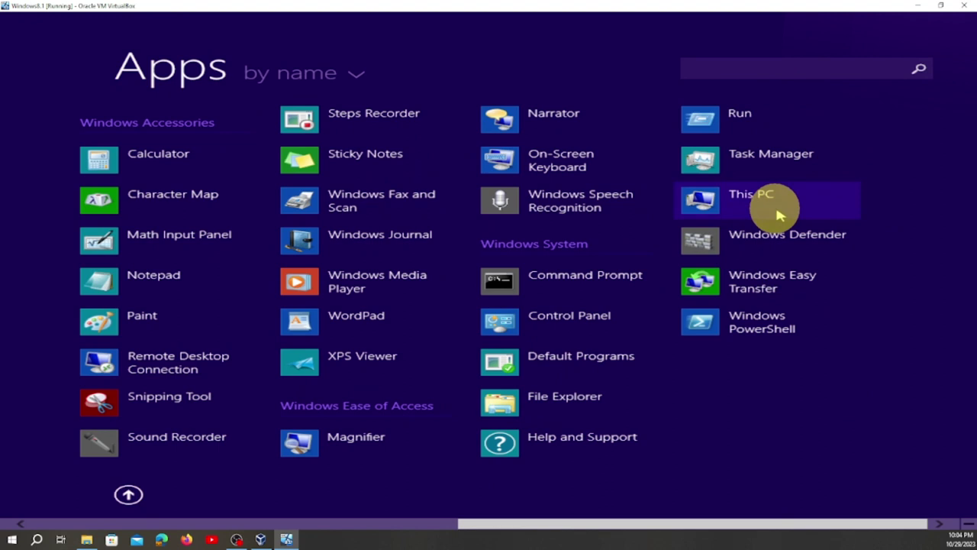
right_click(768, 199)
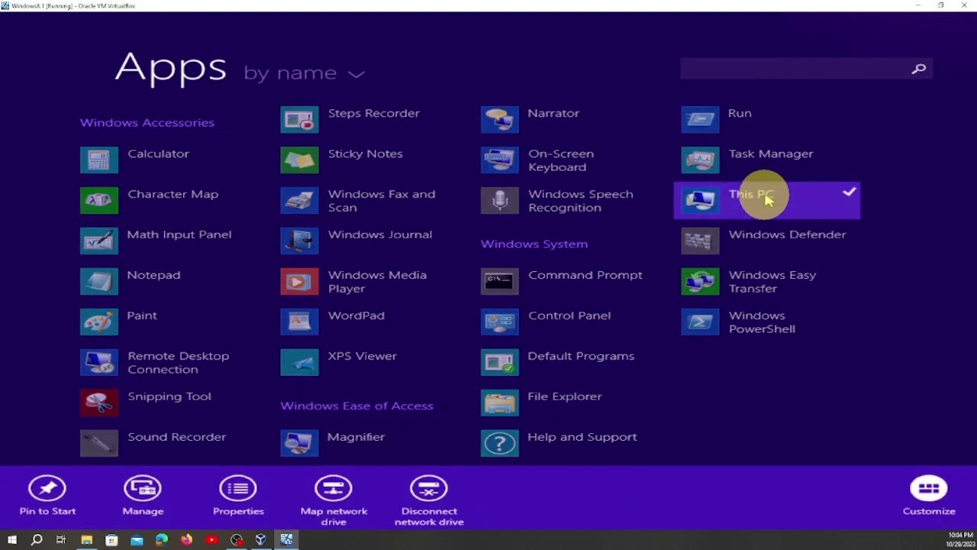
left_click(137, 487)
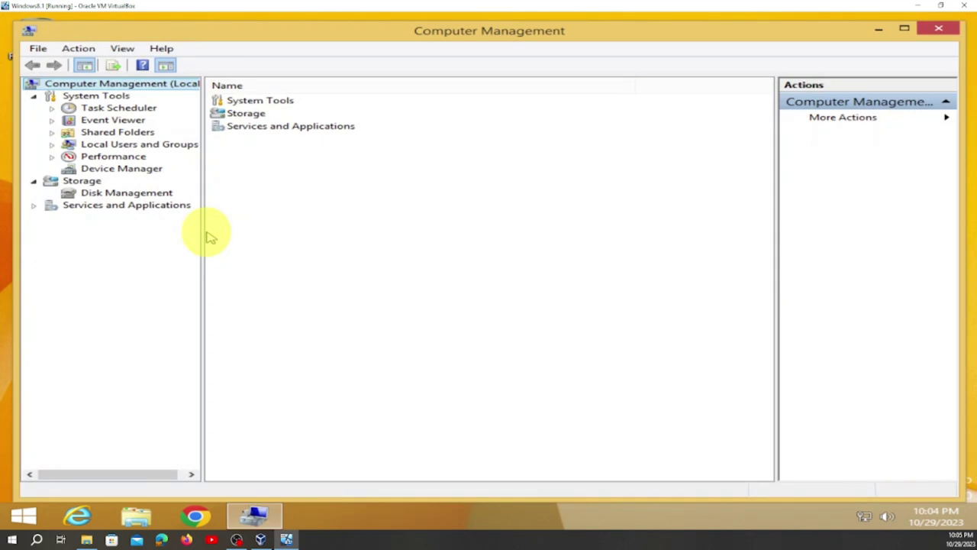
left_click(904, 28)
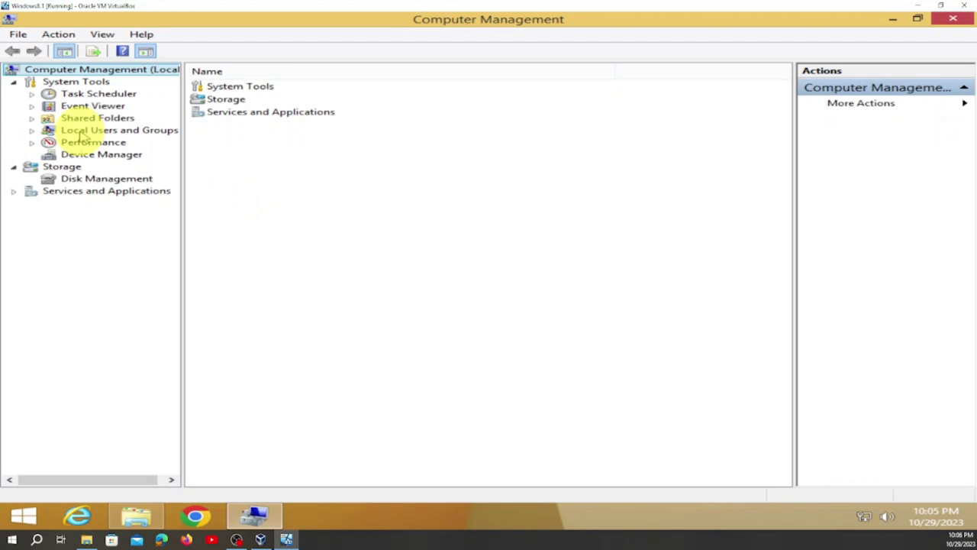
Expand Local Users and Groups and start a new group named "Technology(ISTA)".
double_click(84, 132)
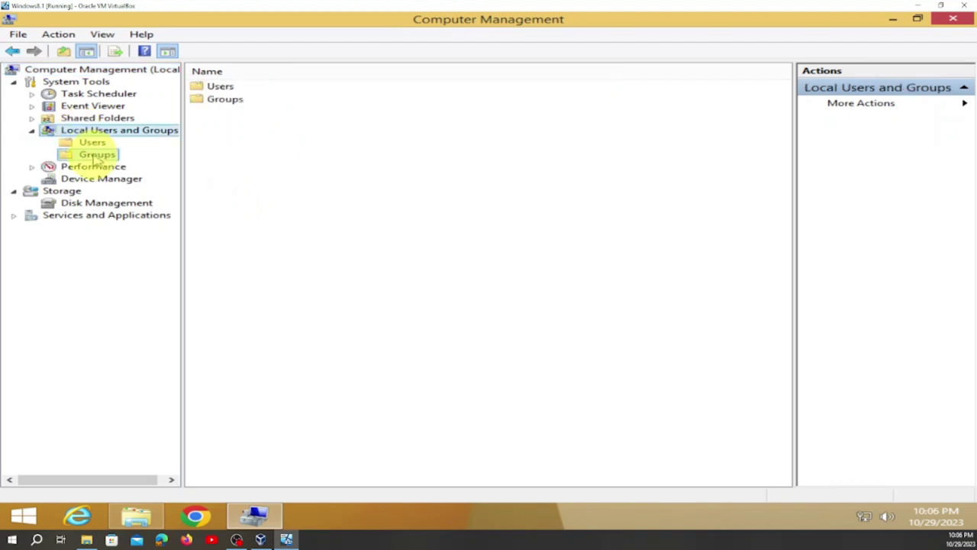
right_click(96, 155)
left_click(151, 169)
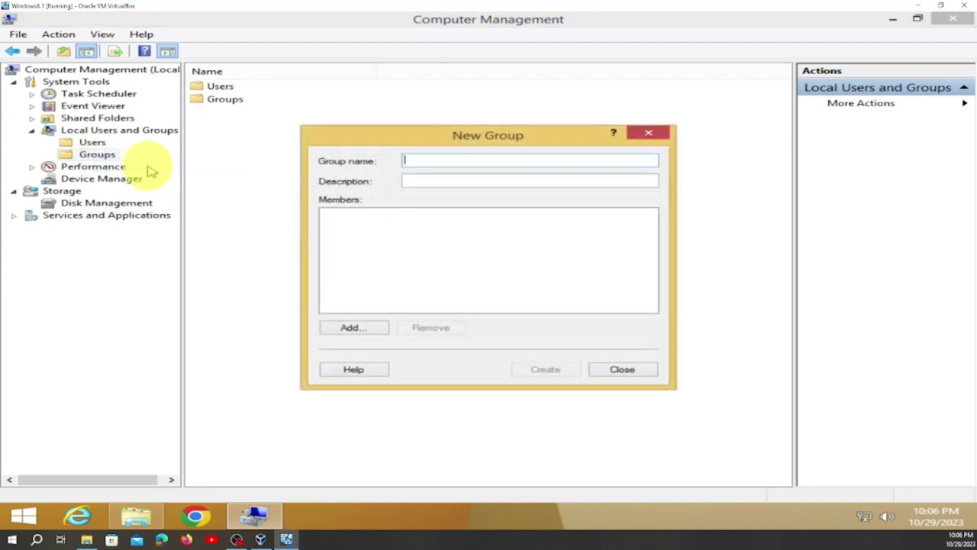
type("Technolog")
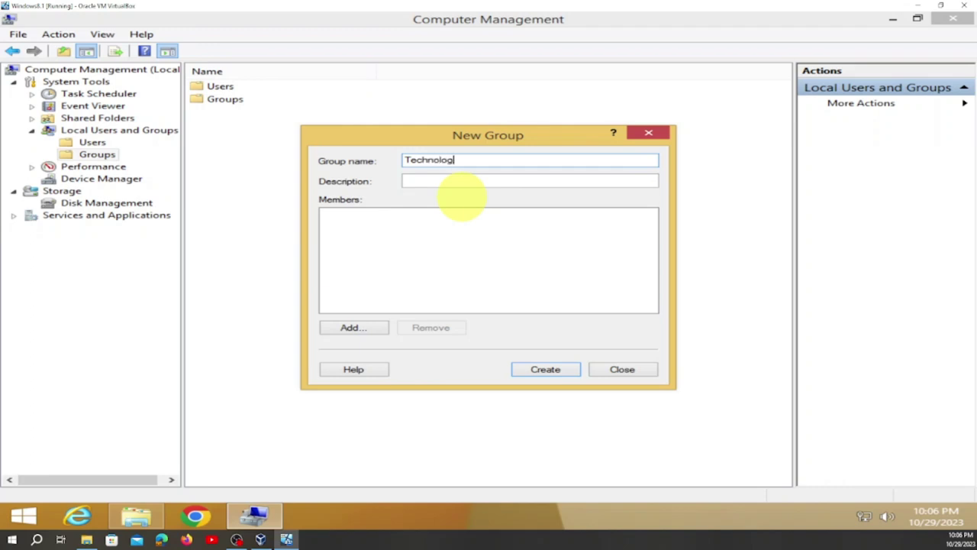
type("y ISTA")
left_click(468, 181)
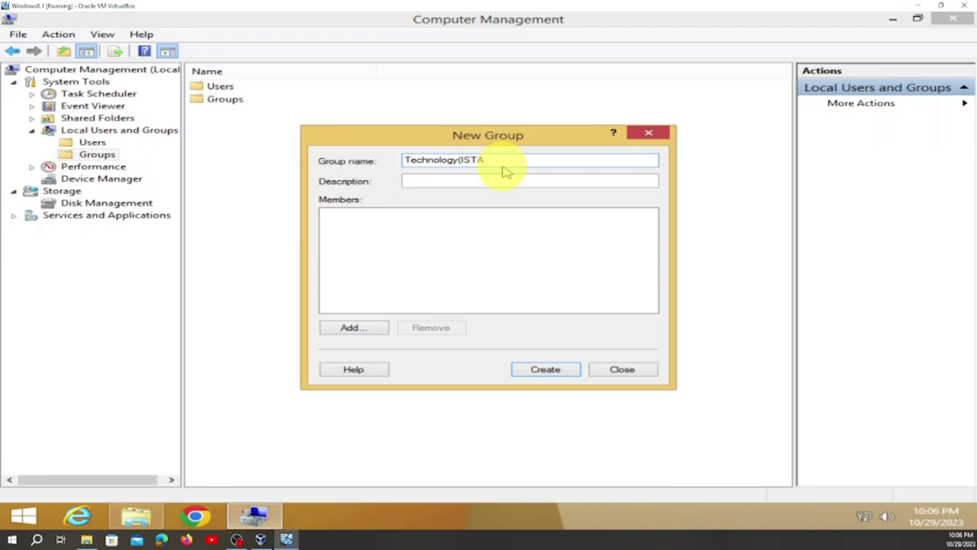
left_click(493, 160)
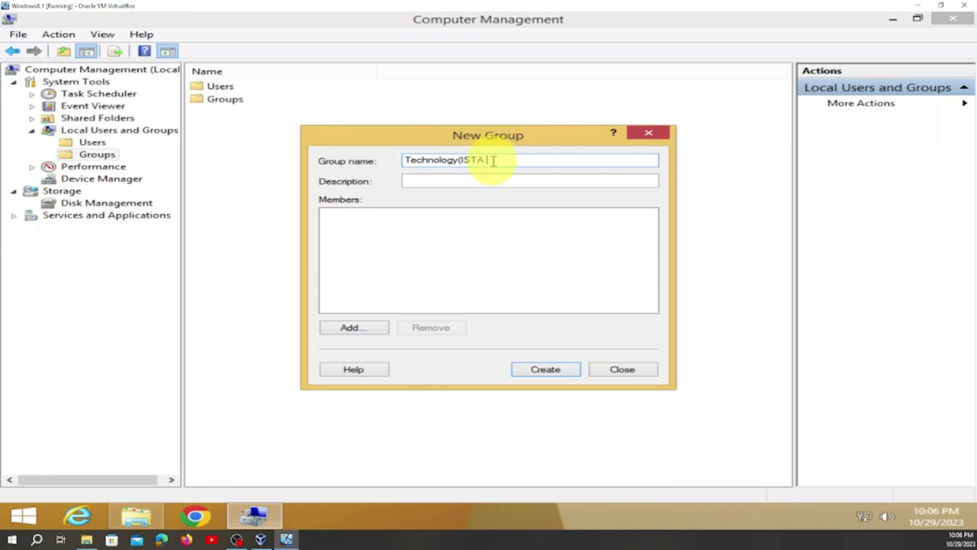
type(")")
Replace the new group's name with "ISTA".
left_click_drag(497, 159, 396, 157)
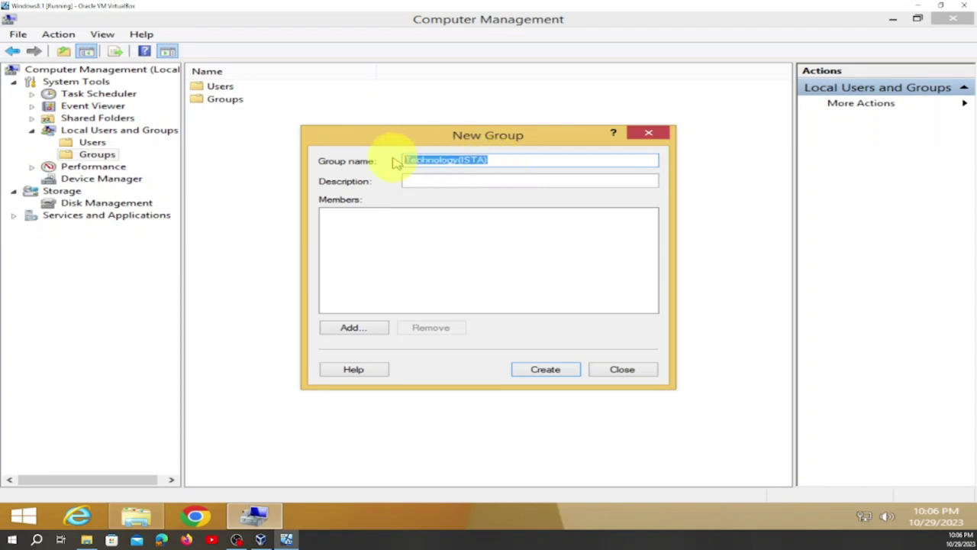
type("IS")
key("BackSpace")
key("BackSpace")
key("BackSpace")
key("BackSpace")
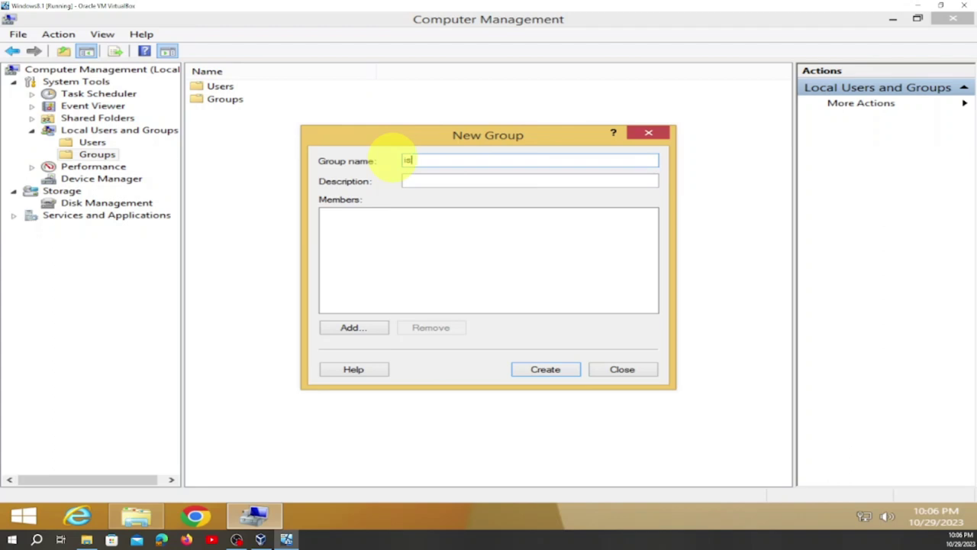
type("ISTA")
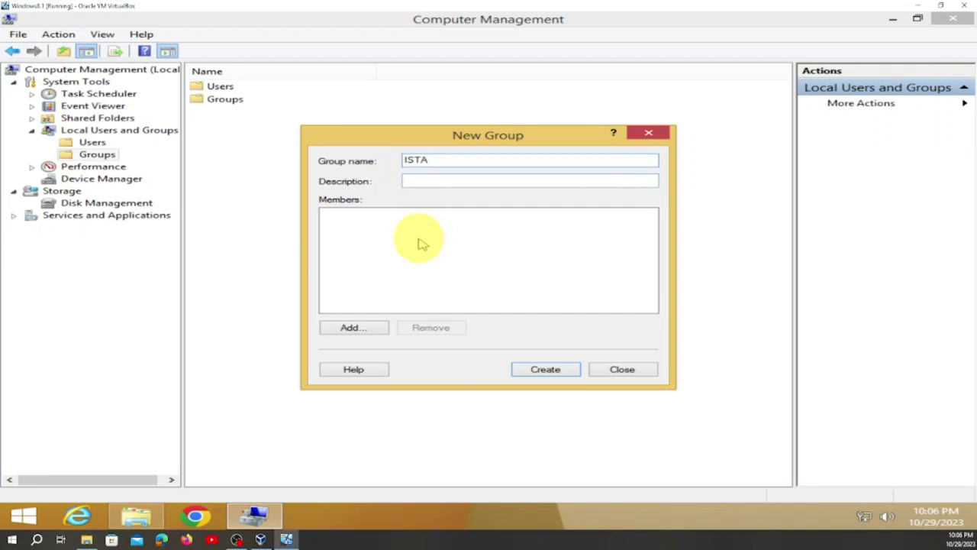
Enter "Engineering Society" as the description of the new ISTA group.
left_click(433, 179)
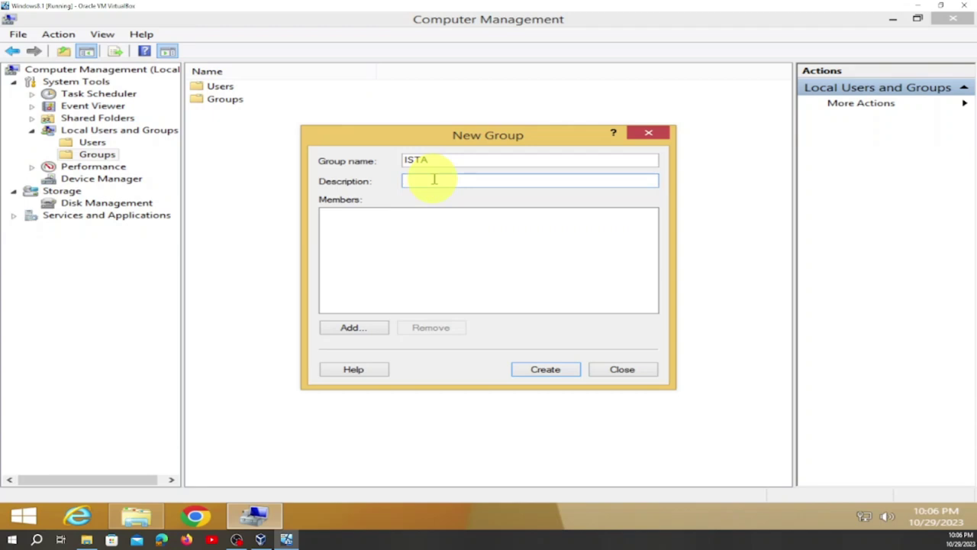
type("Technology")
key("BackSpace")
key("BackSpace")
key("BackSpace")
key("BackSpace")
key("BackSpace")
key("BackSpace")
key("BackSpace")
key("BackSpace")
key("BackSpace")
key("BackSpace")
type("Engineering Society")
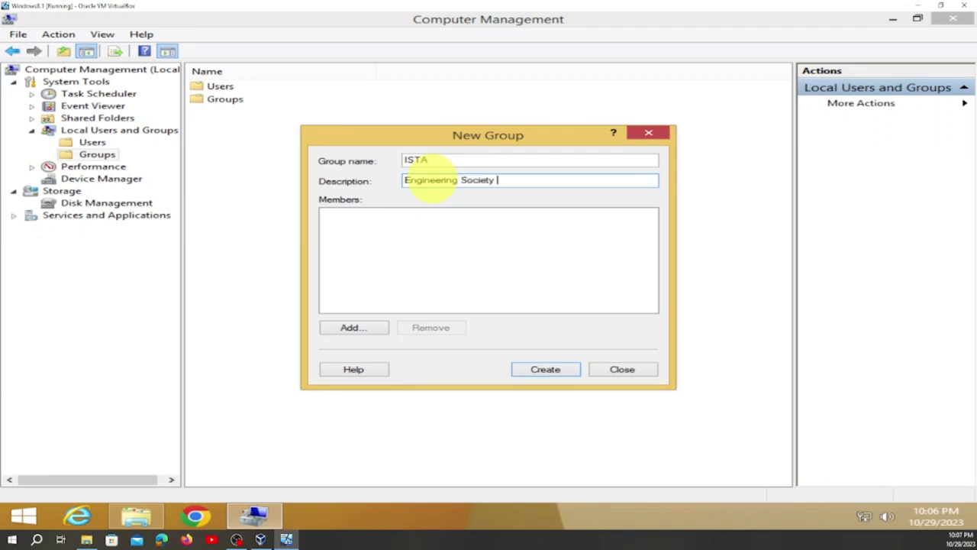
Change the group name to "Technology(ISTA)", create the group and close the New Group dialog.
left_click(407, 159)
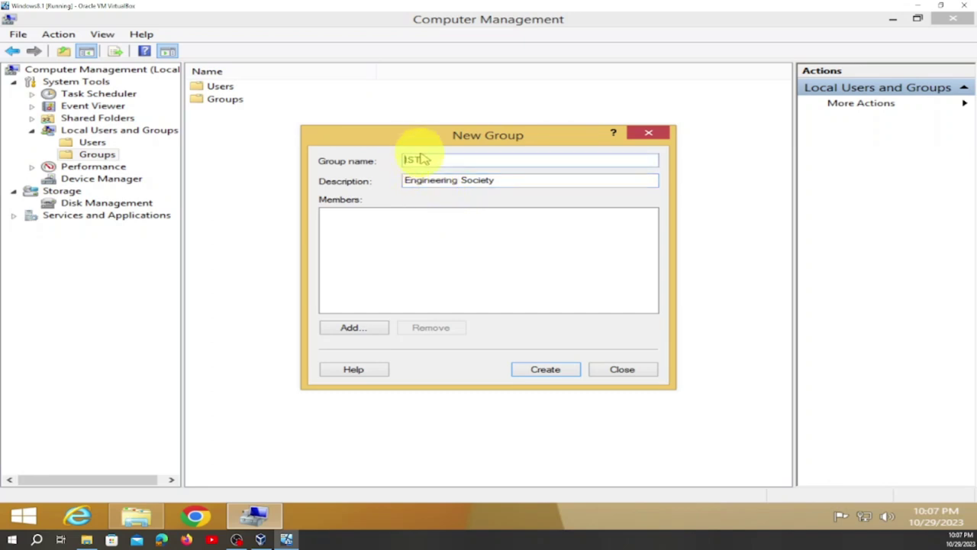
type("Technology")
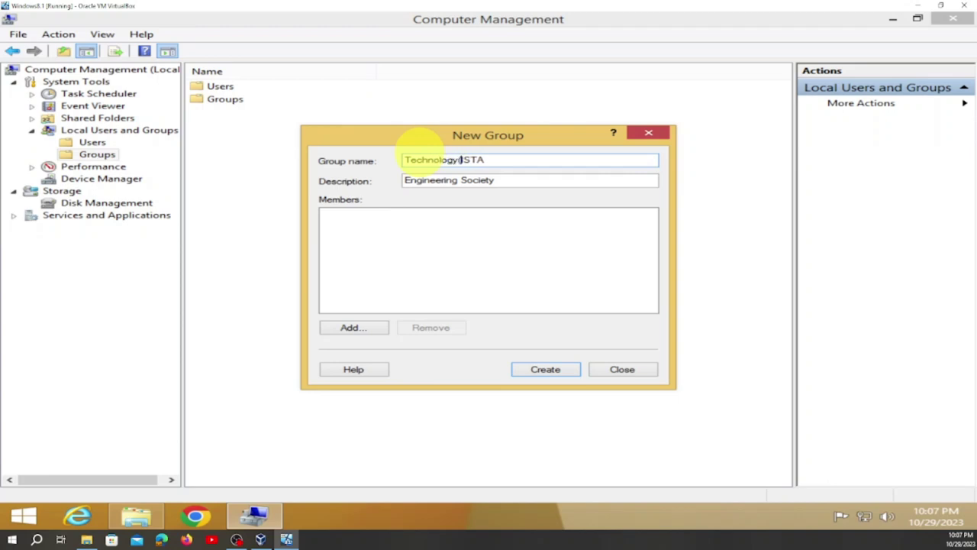
left_click(490, 159)
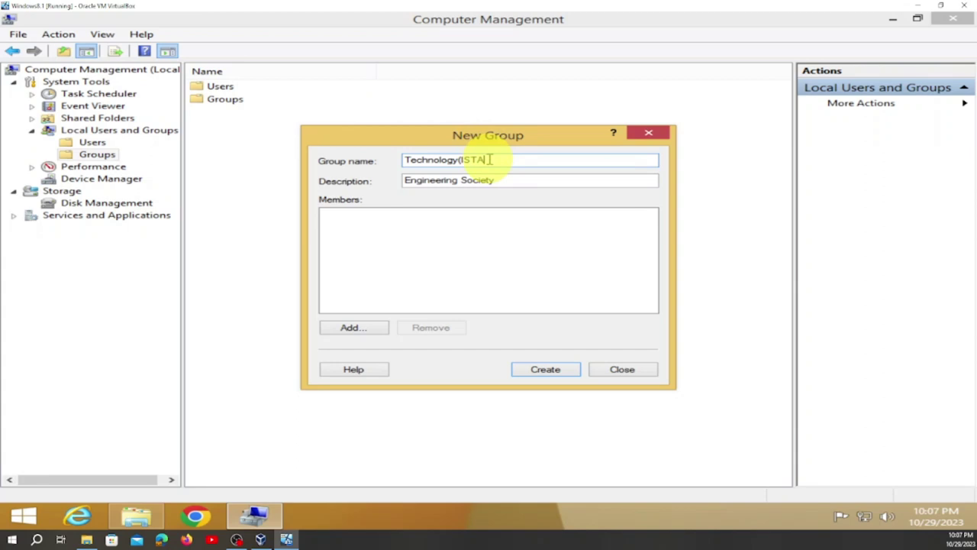
type(")")
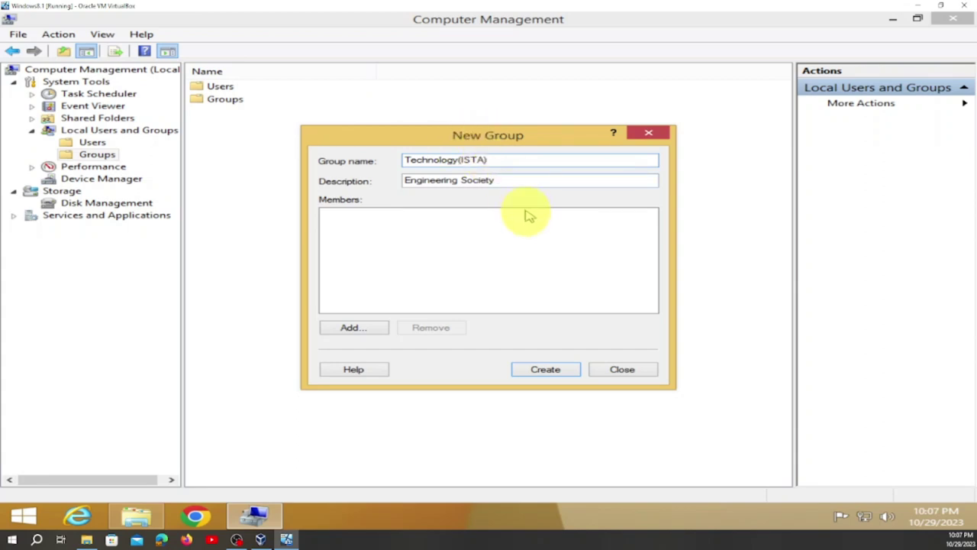
left_click(558, 372)
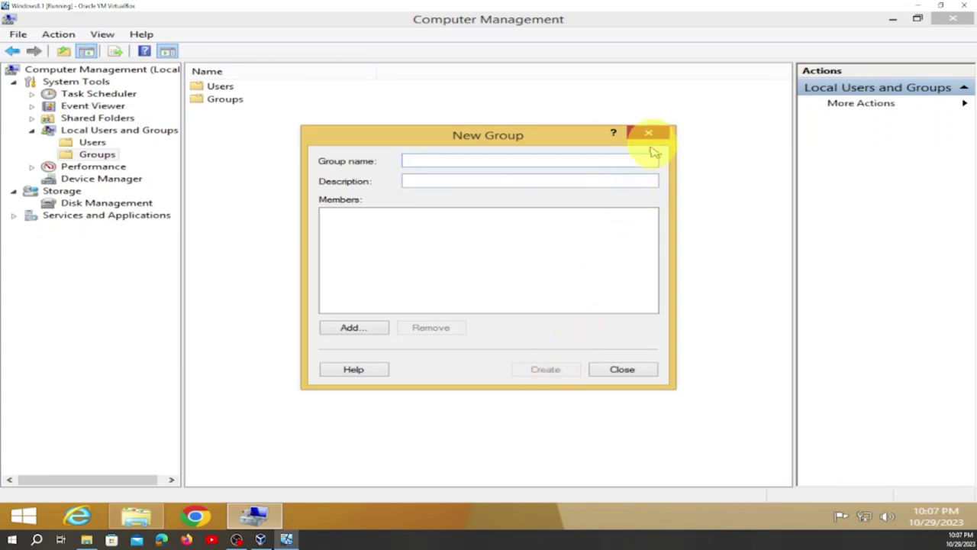
left_click(649, 134)
Display the list of local groups and start another new group named "Science".
double_click(229, 101)
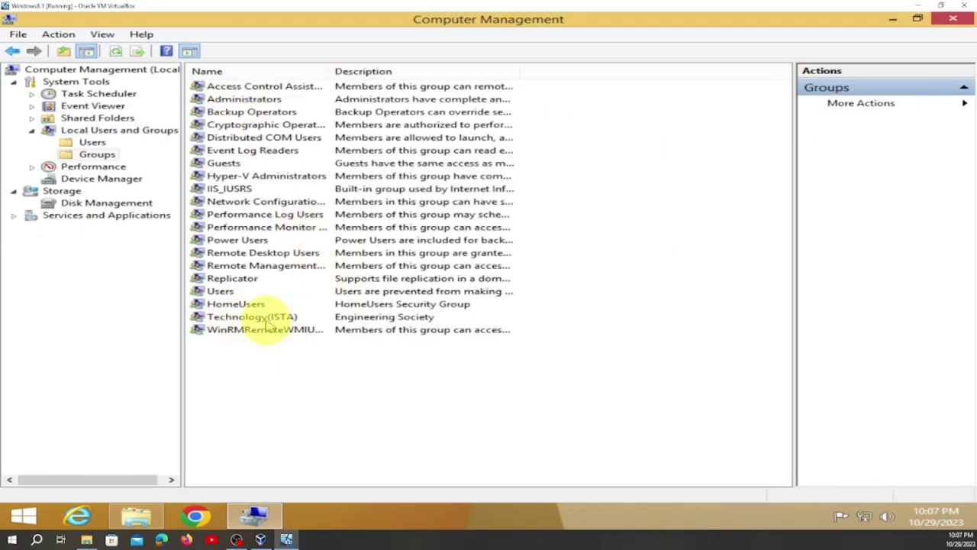
right_click(318, 390)
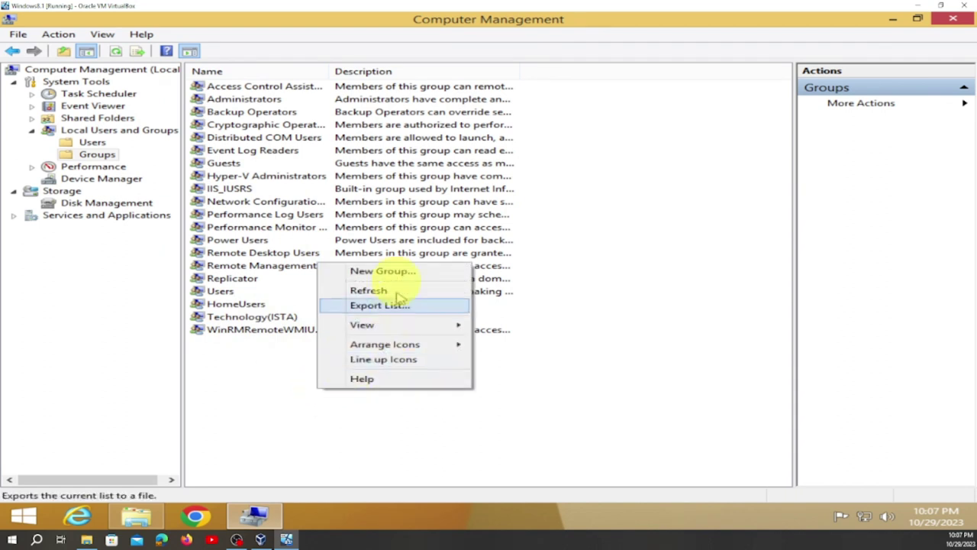
left_click(382, 272)
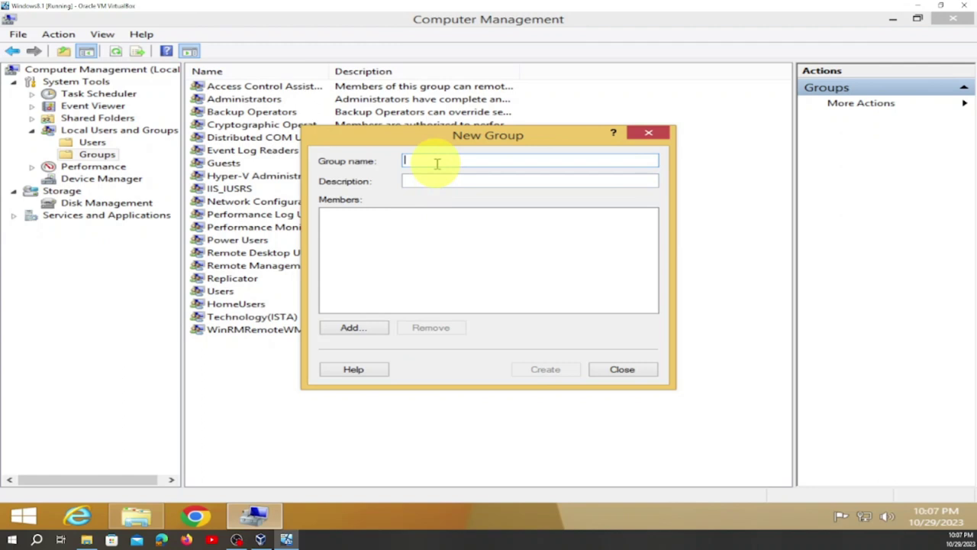
type("Sicne")
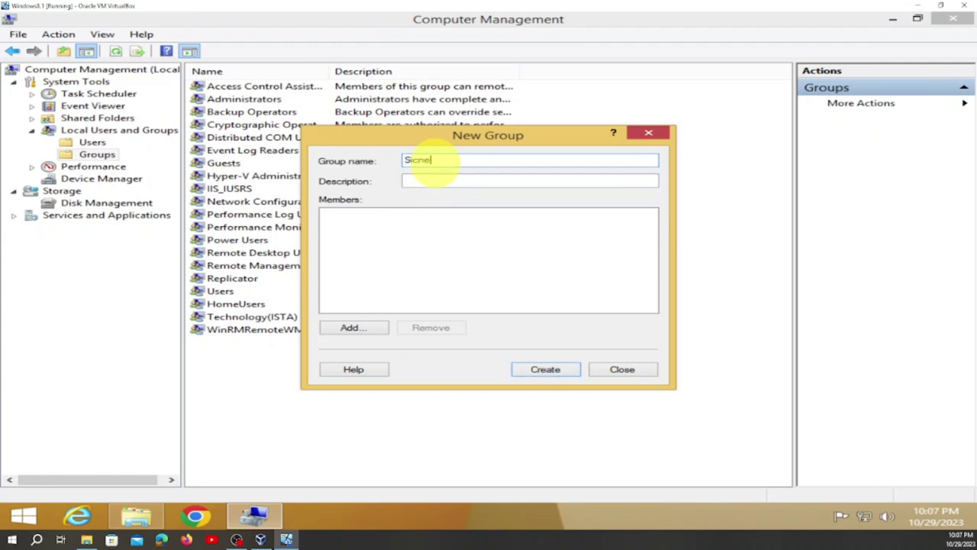
key("BackSpace")
key("BackSpace")
key("BackSpace")
type("nce")
Give the Science group the description "Science Society", create it and close the New Group dialog.
left_click(447, 181)
type("Science Society")
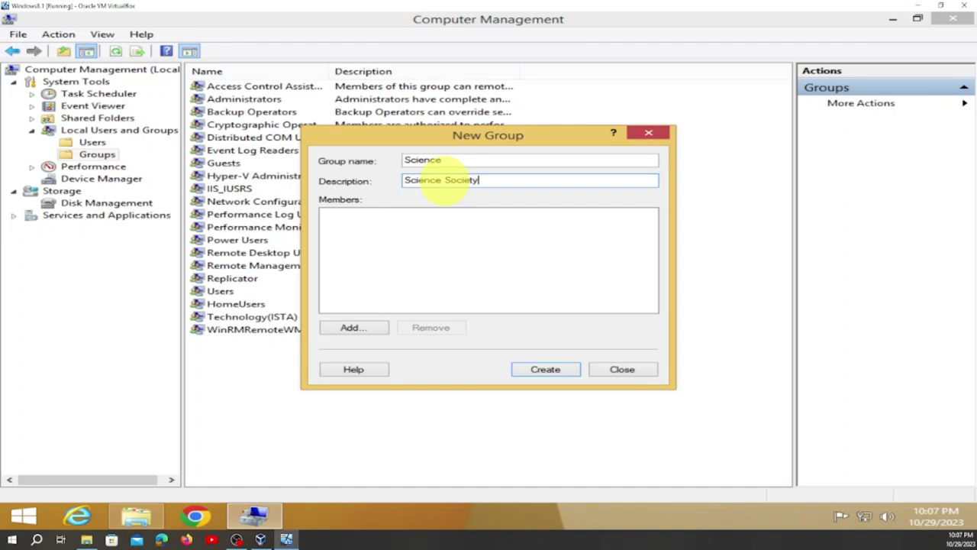
left_click(560, 371)
left_click(624, 370)
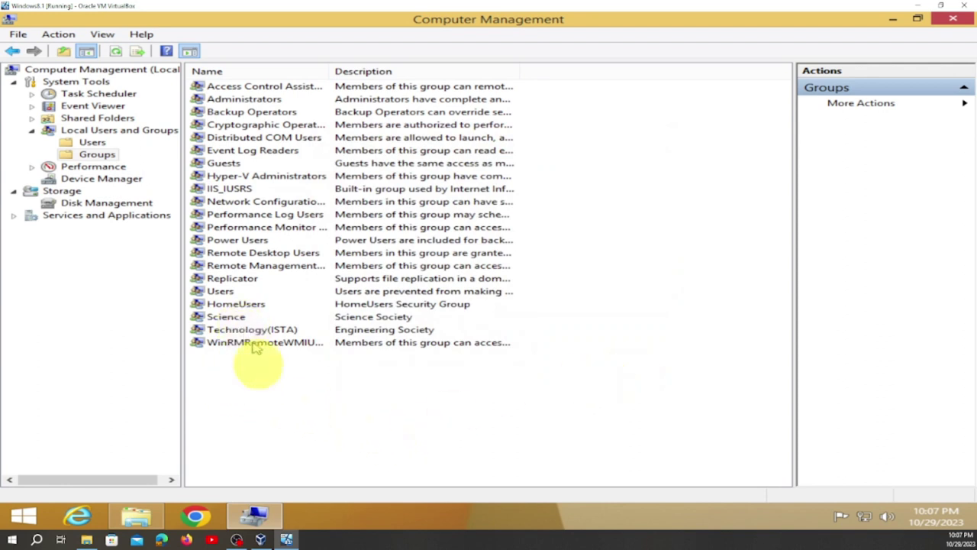
Create a new local group named "Economics" with the description "Financial Society" and close the New Group dialog.
right_click(296, 415)
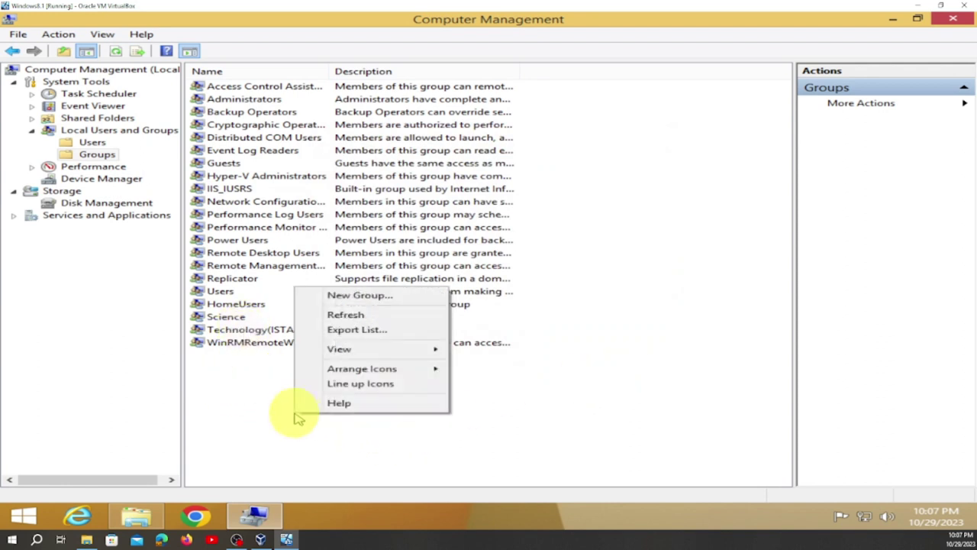
left_click(374, 296)
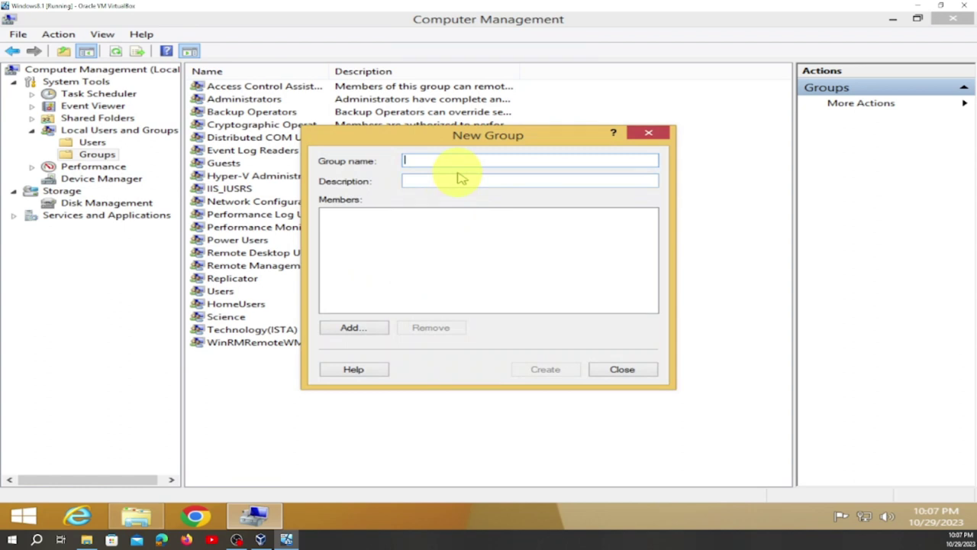
type("Econ")
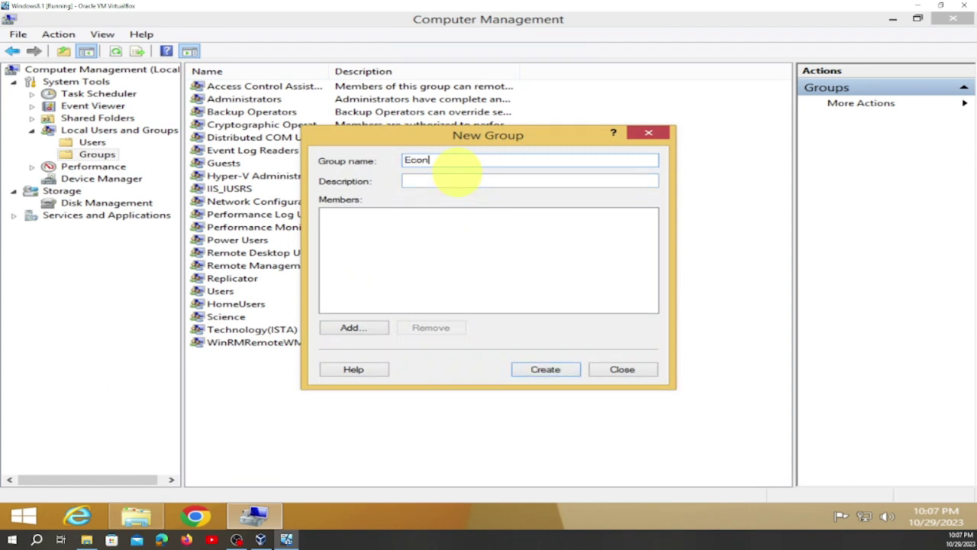
type("omics")
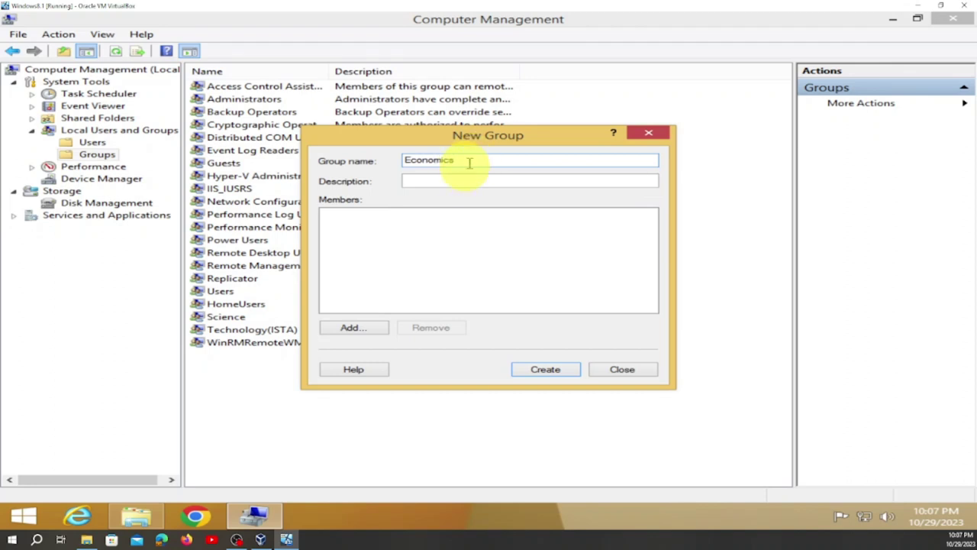
left_click(453, 179)
type("F")
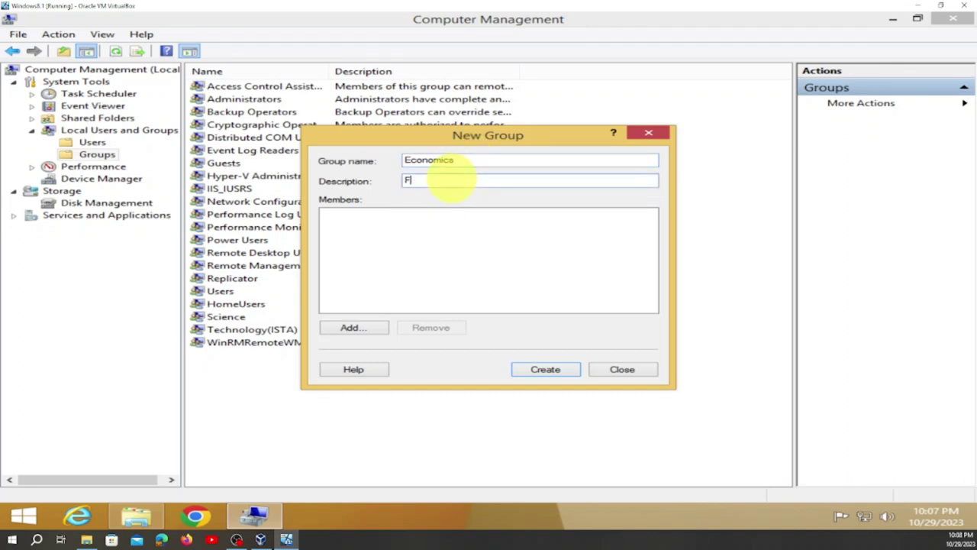
type("inancial")
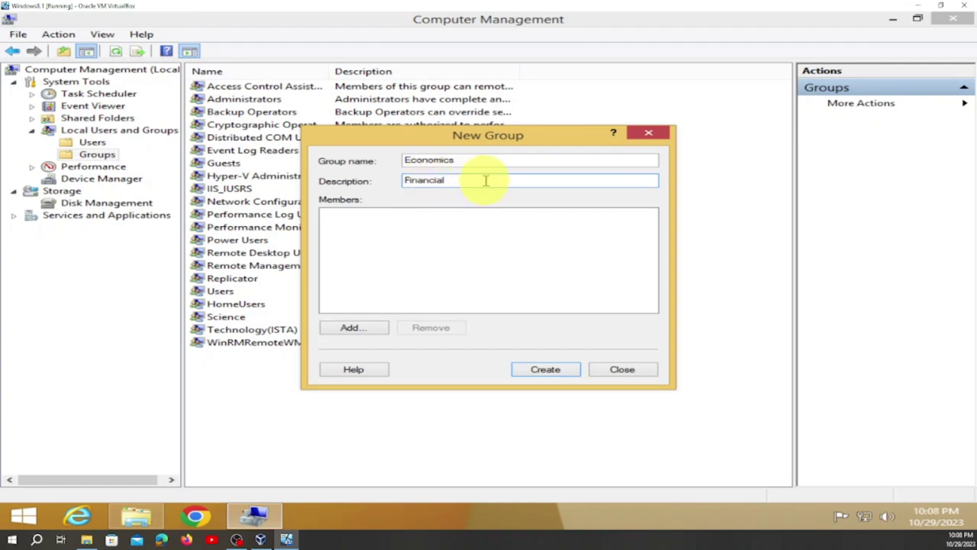
type(" Society")
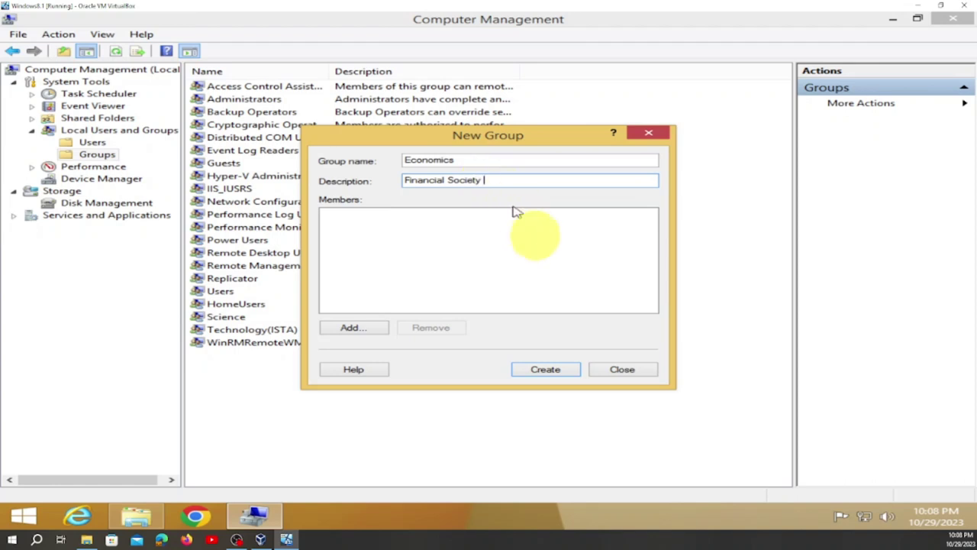
left_click(548, 369)
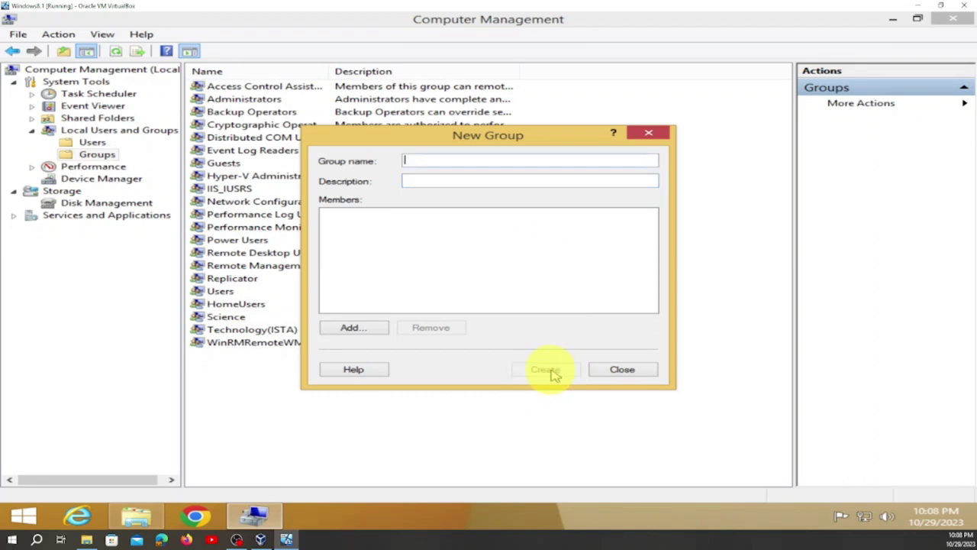
left_click(630, 374)
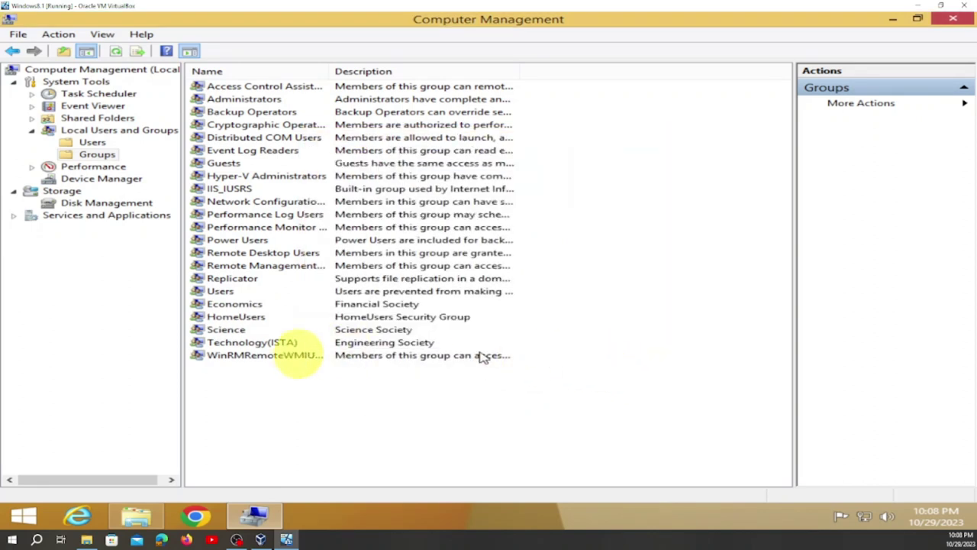
Review the properties of the Technology(ISTA), Science and Economics groups, checking each description, and close each dialog without changes.
left_click(250, 344)
double_click(365, 345)
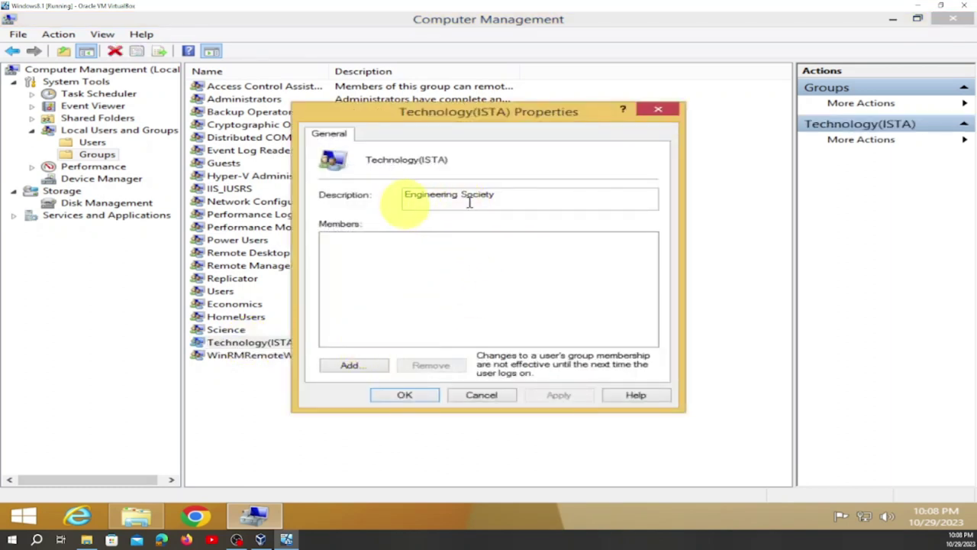
left_click(658, 109)
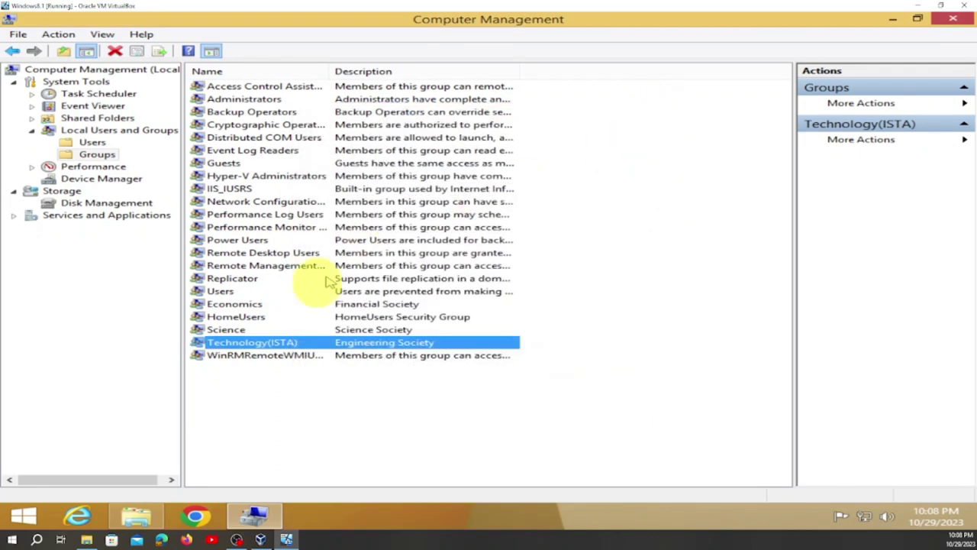
left_click(232, 332)
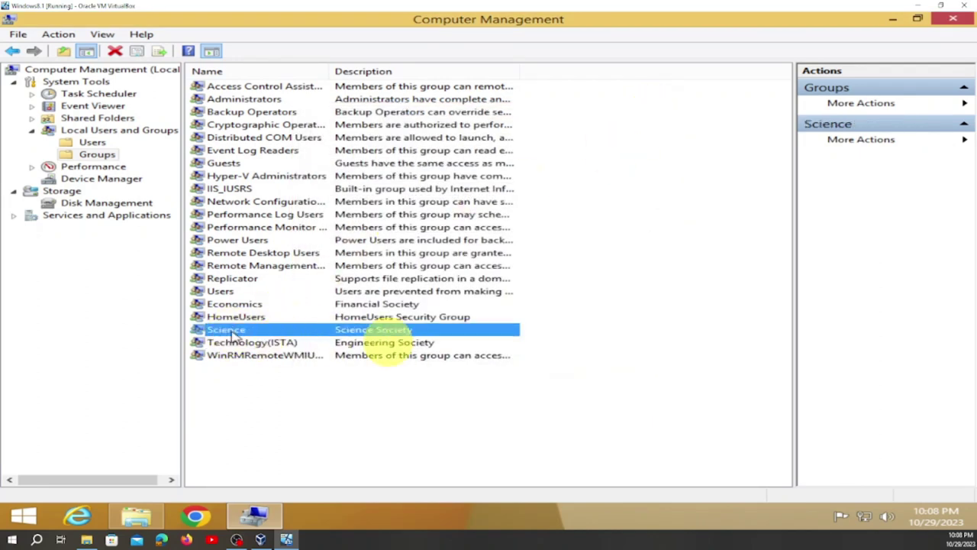
double_click(384, 332)
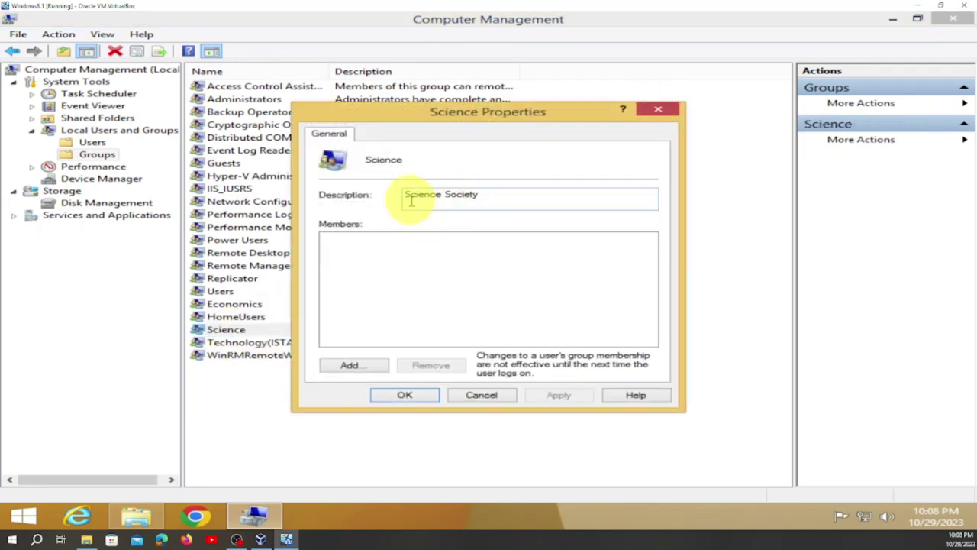
left_click(670, 114)
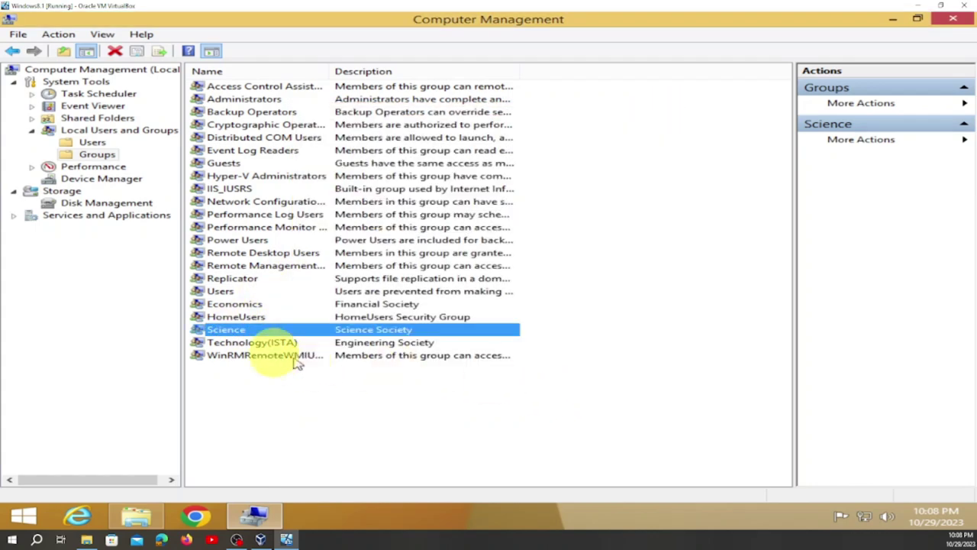
double_click(248, 304)
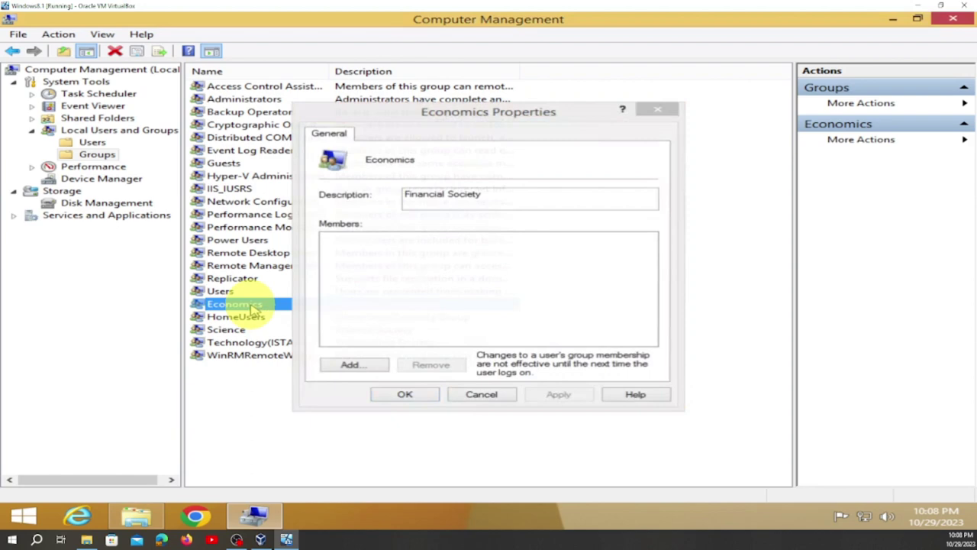
key("Escape")
left_click(247, 304)
double_click(283, 306)
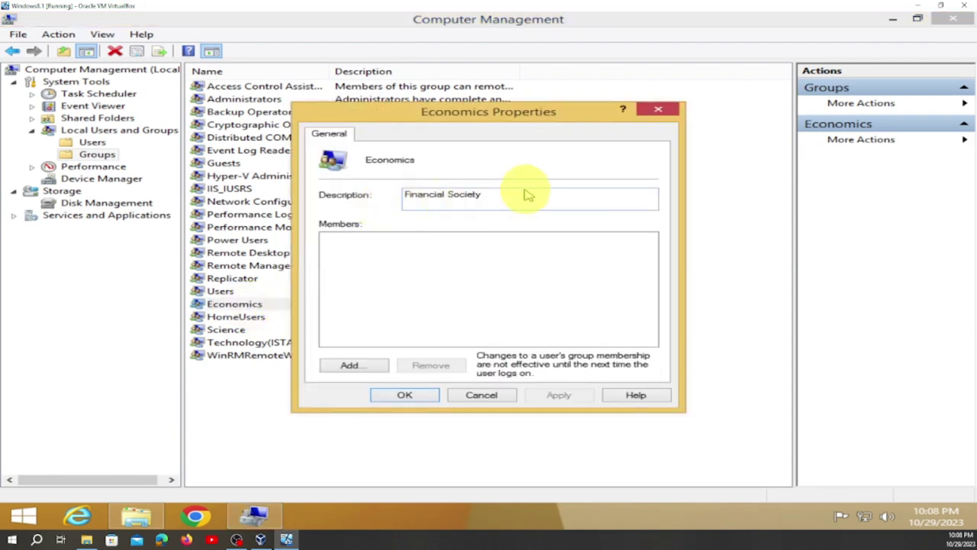
left_click(658, 109)
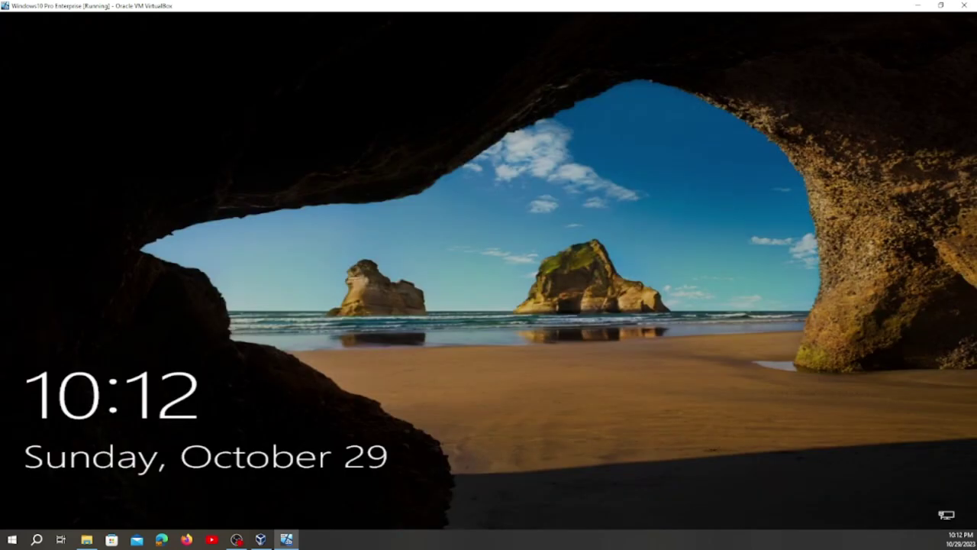
In the Windows 10 virtual machine, dismiss the licence expiry notice and open Computer Management for This PC in a maximized window.
left_click(619, 332)
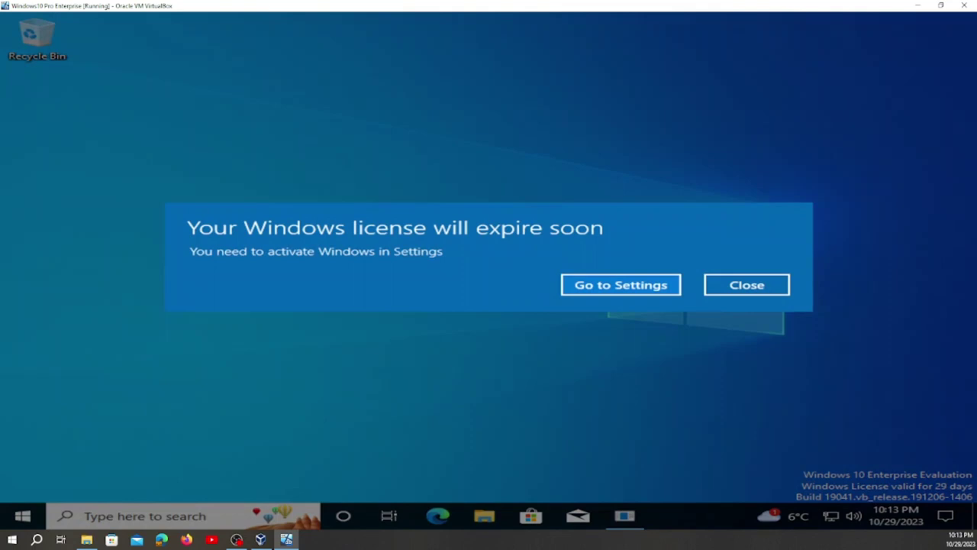
key("Escape")
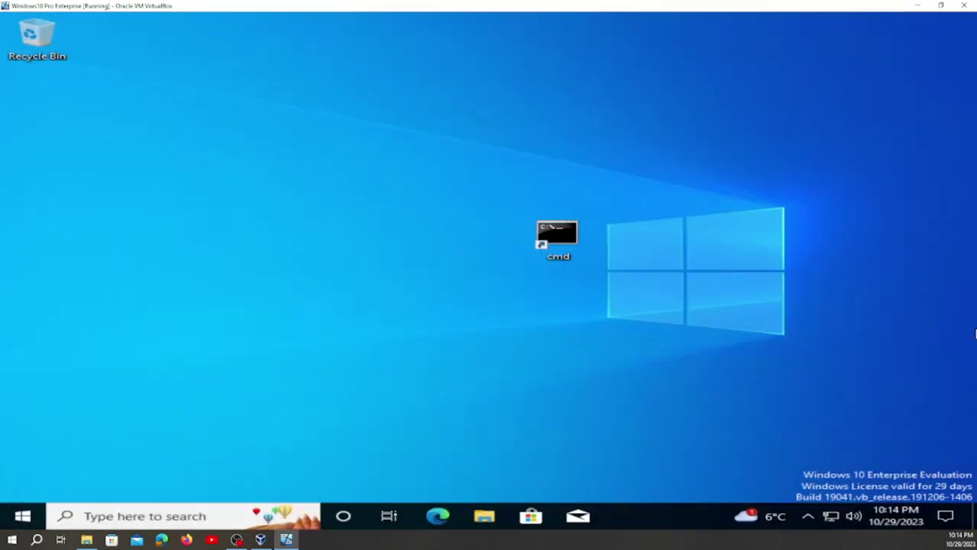
left_click(486, 518)
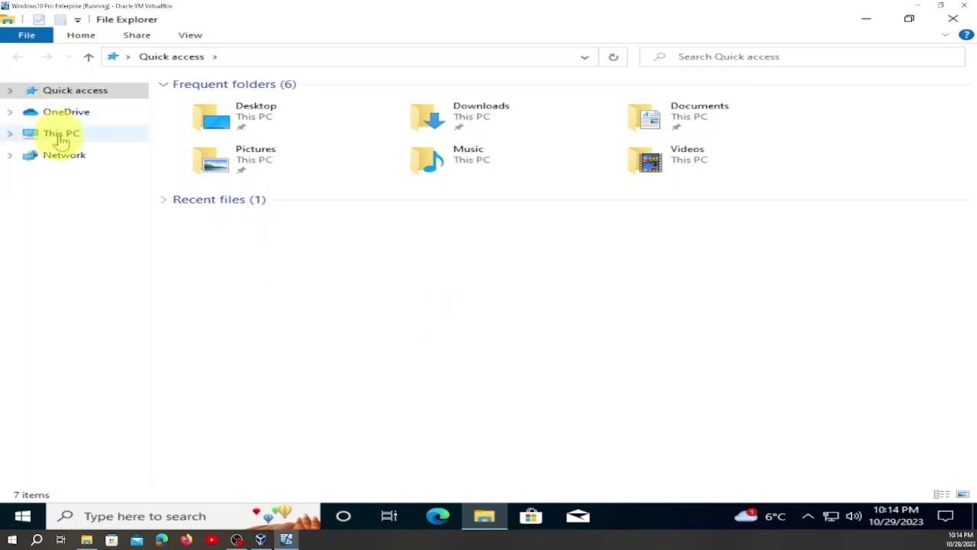
right_click(61, 138)
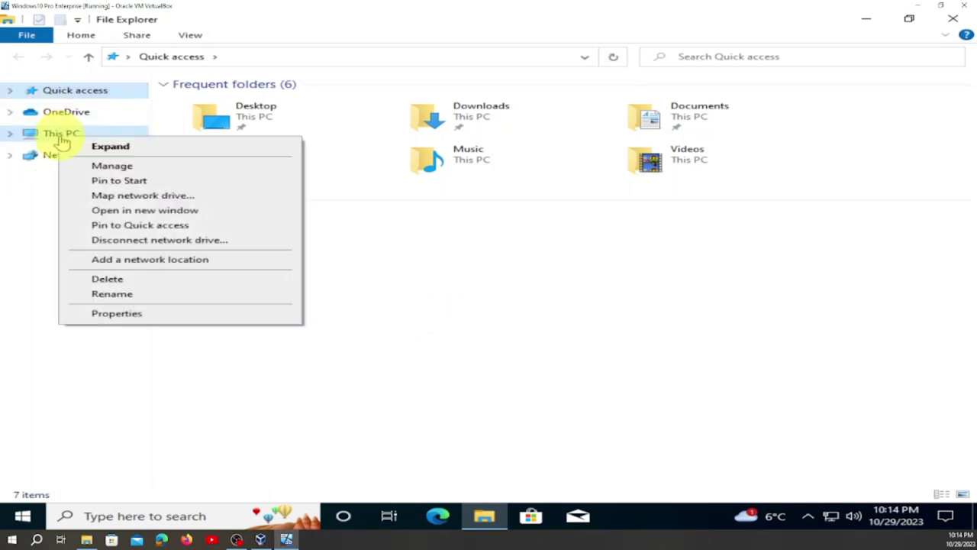
left_click(113, 166)
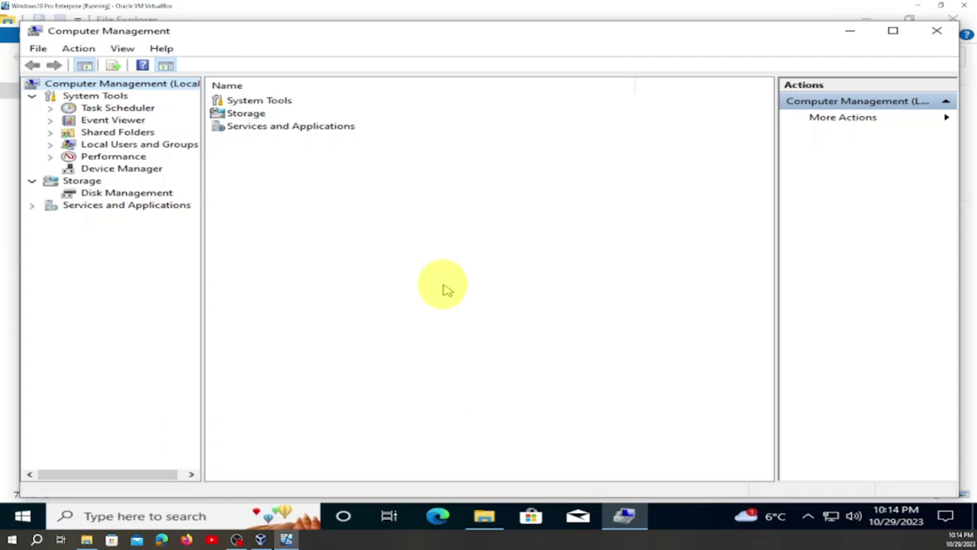
left_click(892, 30)
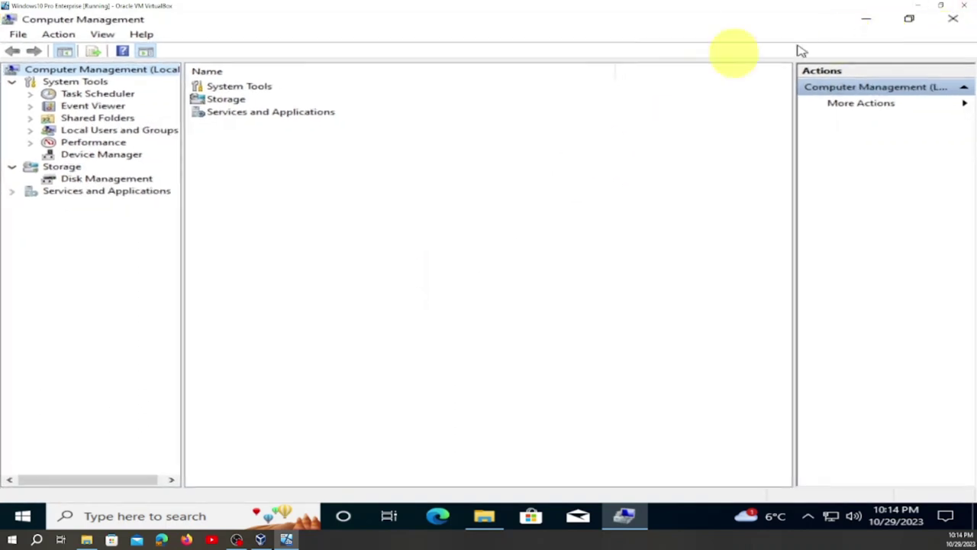
Create a local group named "Technology(ISTA)" with the description "Engineering Society" and close the New Group dialog.
double_click(138, 132)
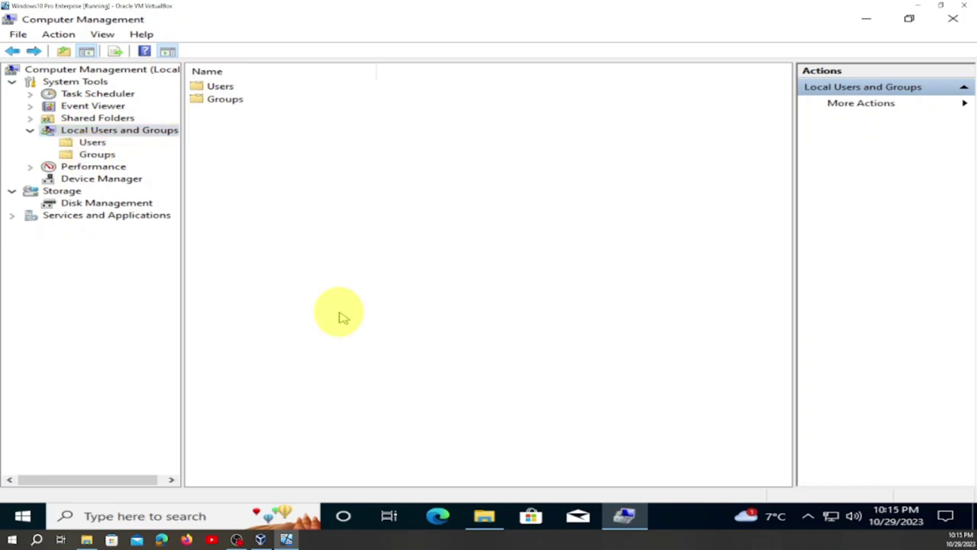
right_click(87, 156)
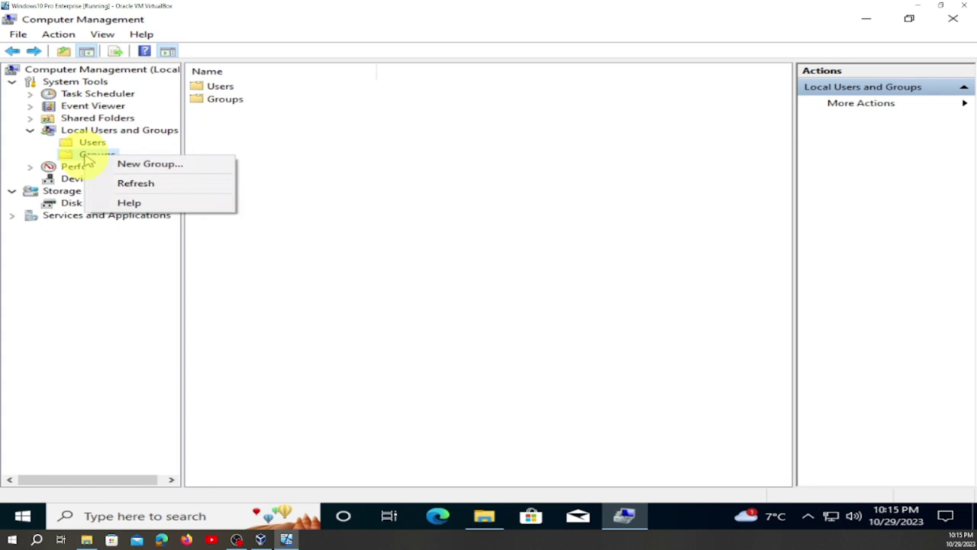
left_click(126, 168)
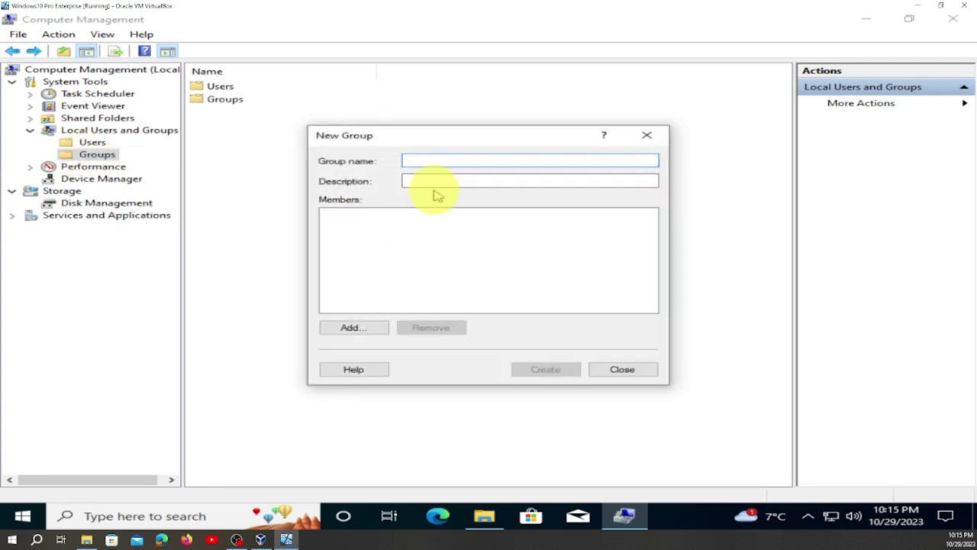
type("Technology(")
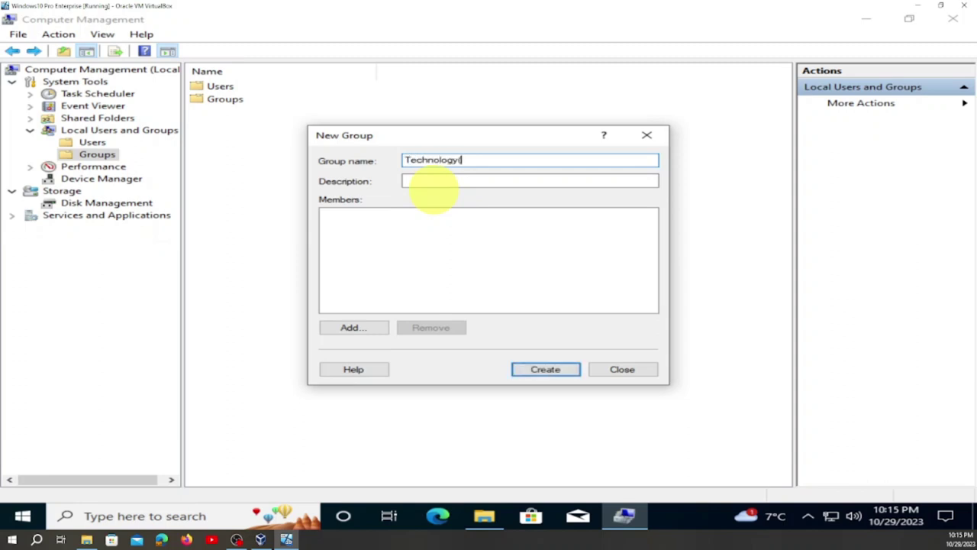
type("ISTA")
left_click(419, 180)
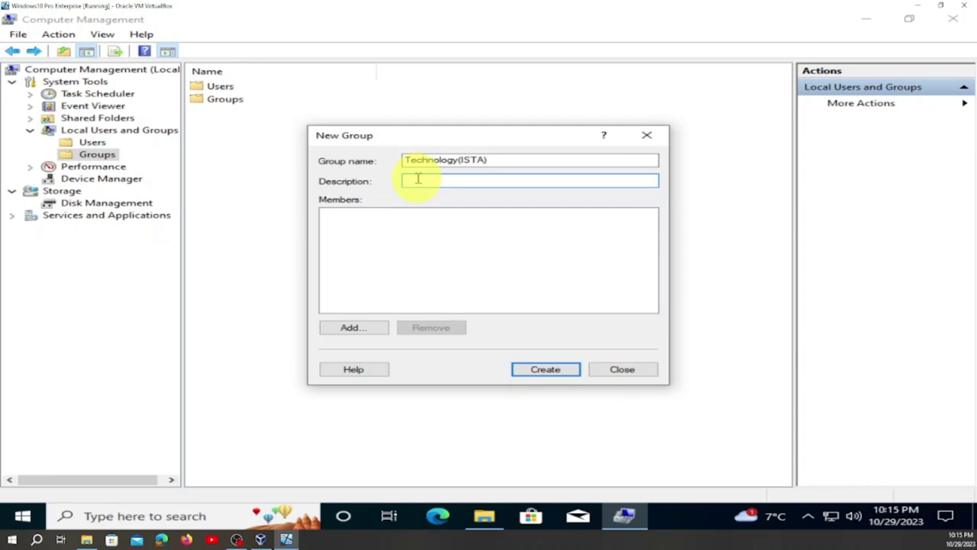
type("Engineering Society")
left_click(541, 367)
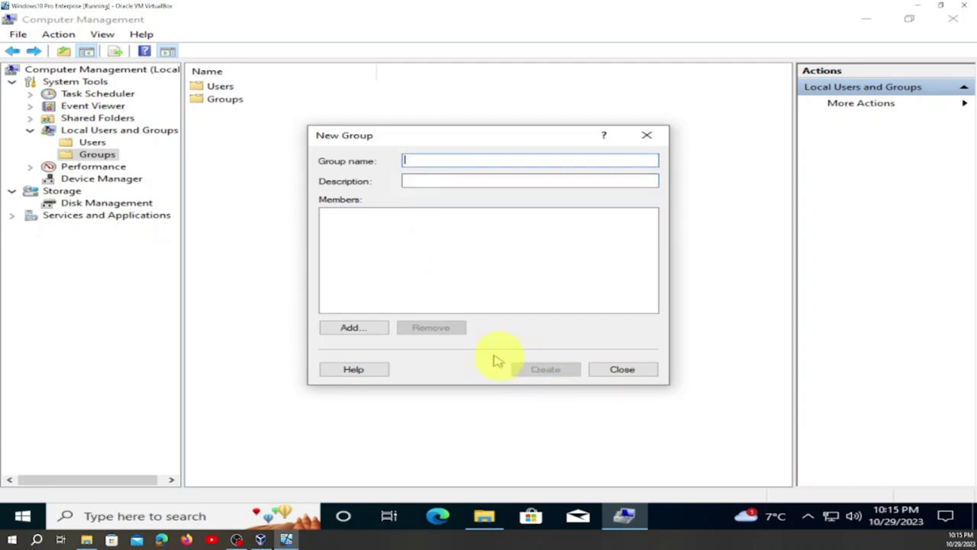
left_click(621, 370)
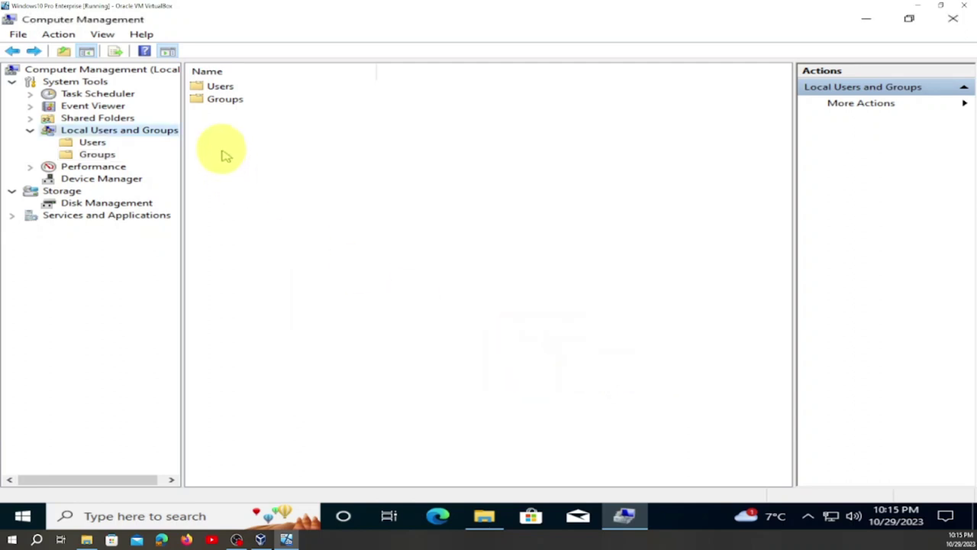
Open the local Groups folder and check the properties and description of the Technology(ISTA) group, closing them without changes.
double_click(222, 103)
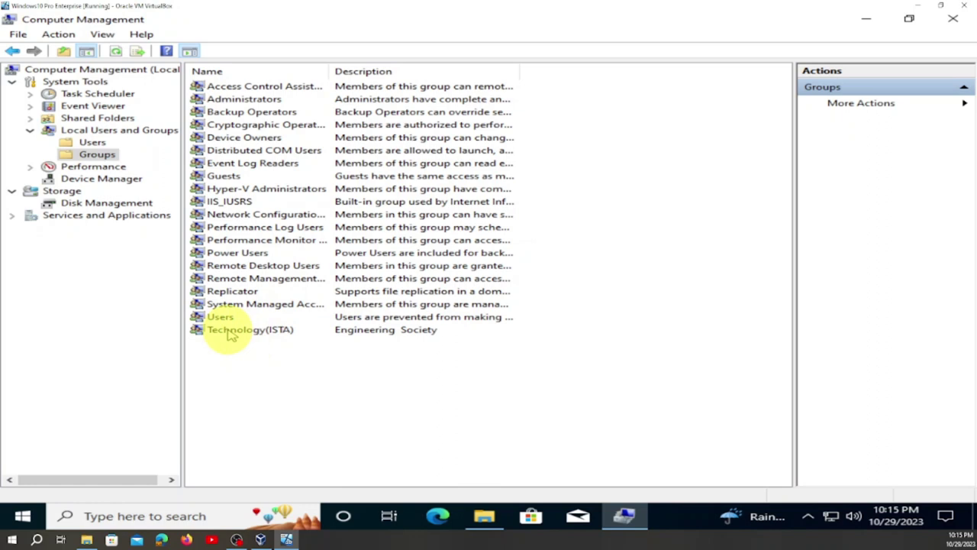
double_click(265, 334)
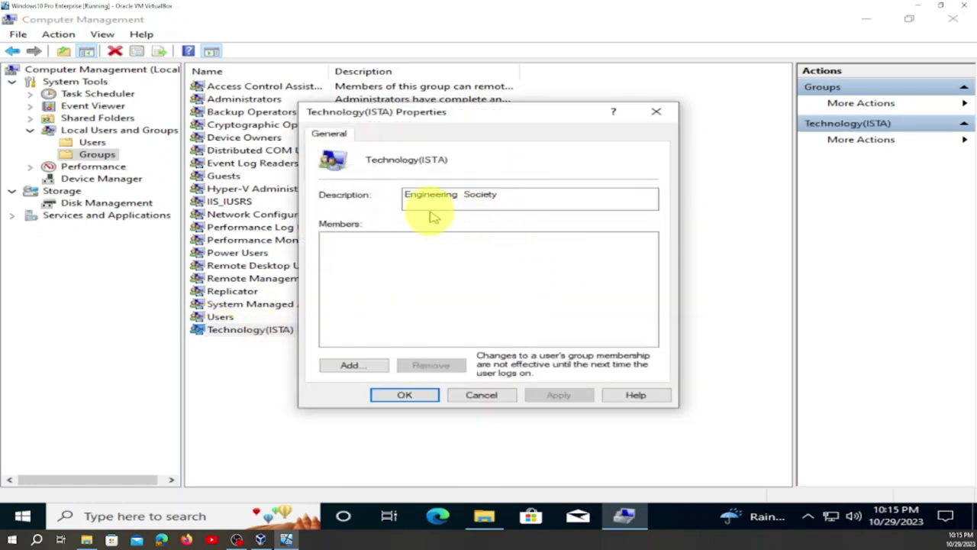
left_click(416, 197)
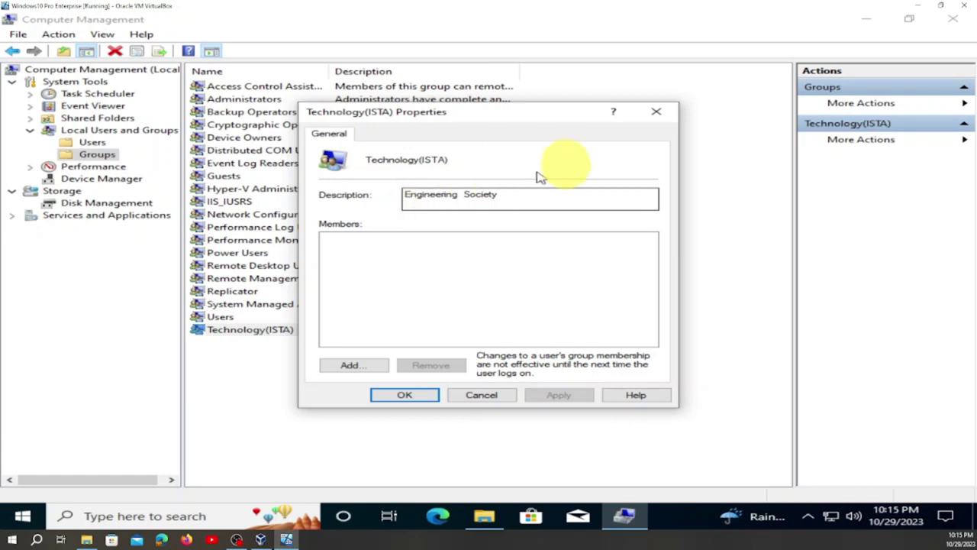
left_click(657, 112)
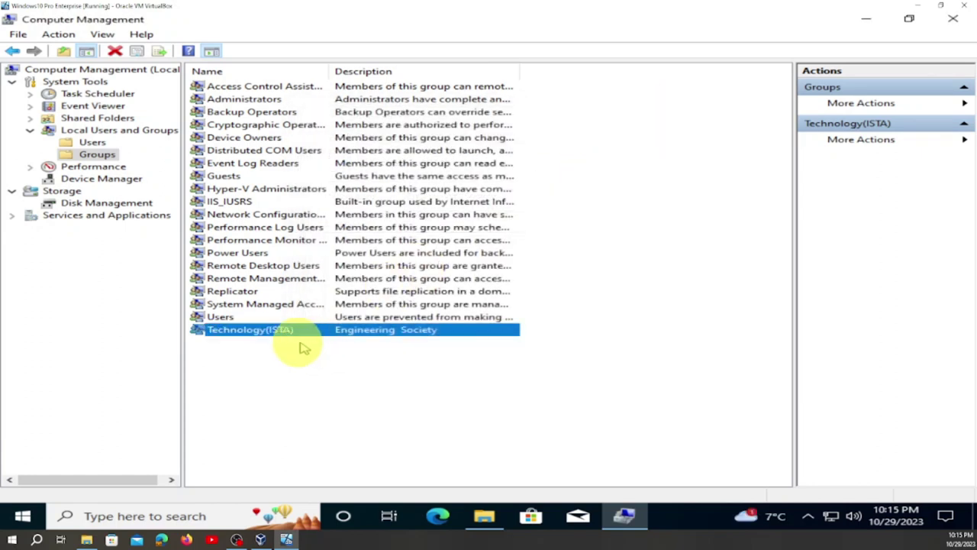
double_click(261, 336)
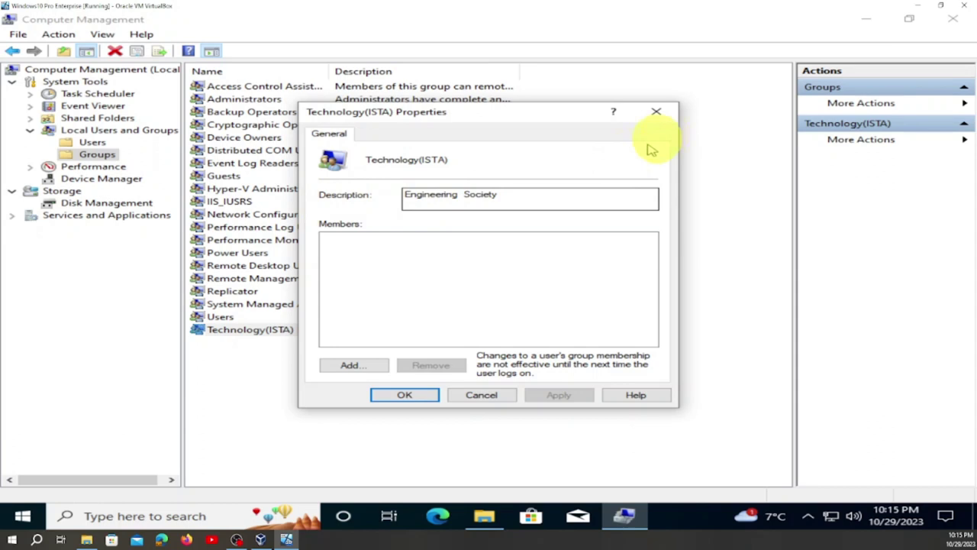
left_click(658, 113)
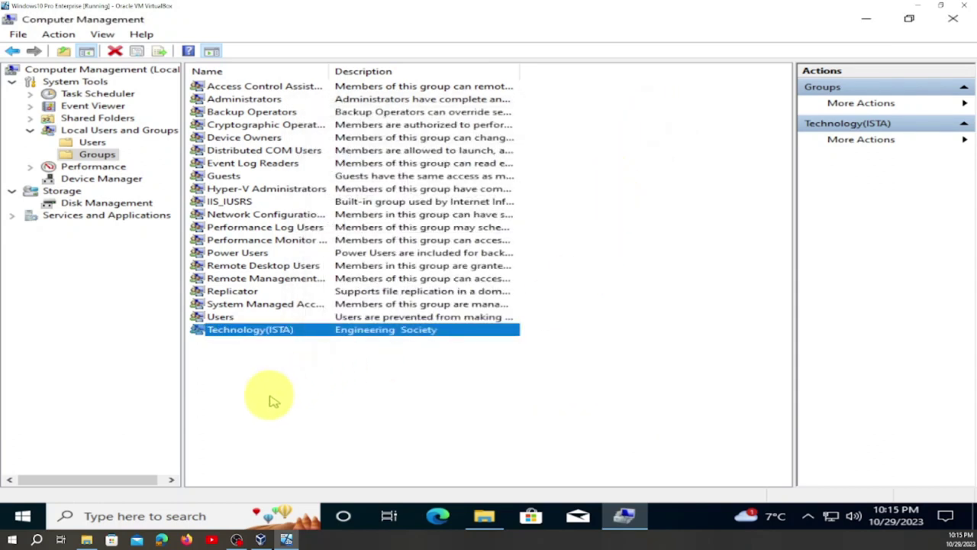
Create a local group named "Science" with the description "Science Society" and close the New Group dialog.
right_click(283, 382)
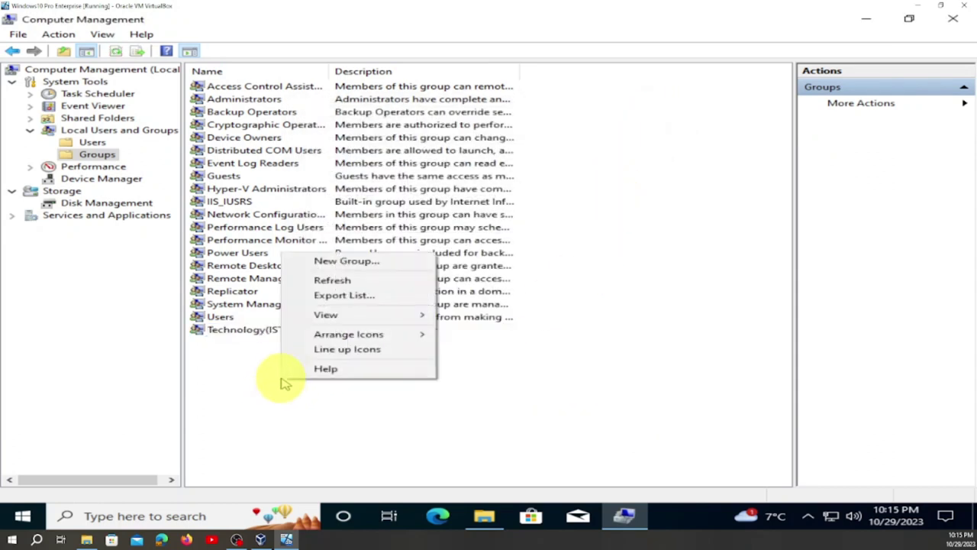
left_click(359, 263)
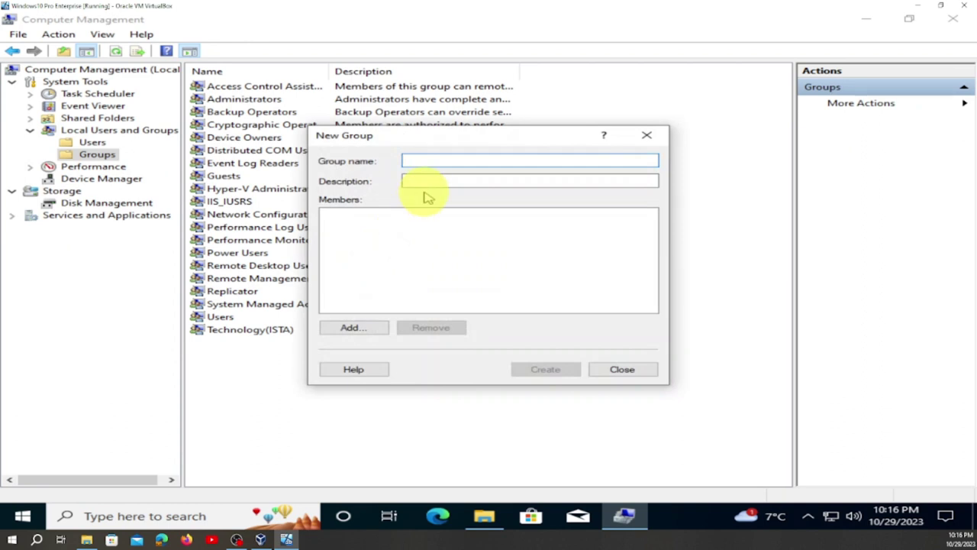
type("Science")
left_click(425, 183)
type("S")
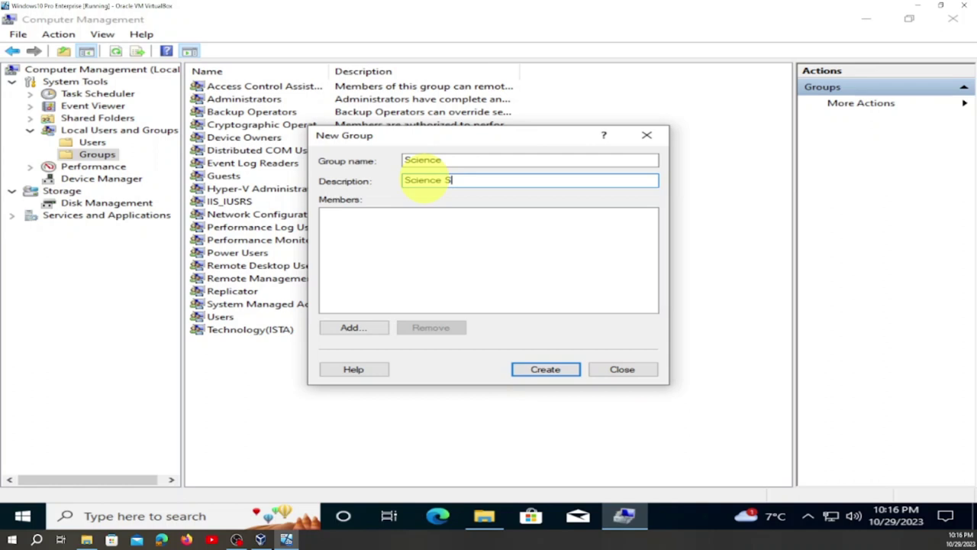
type("cience Society")
left_click(547, 368)
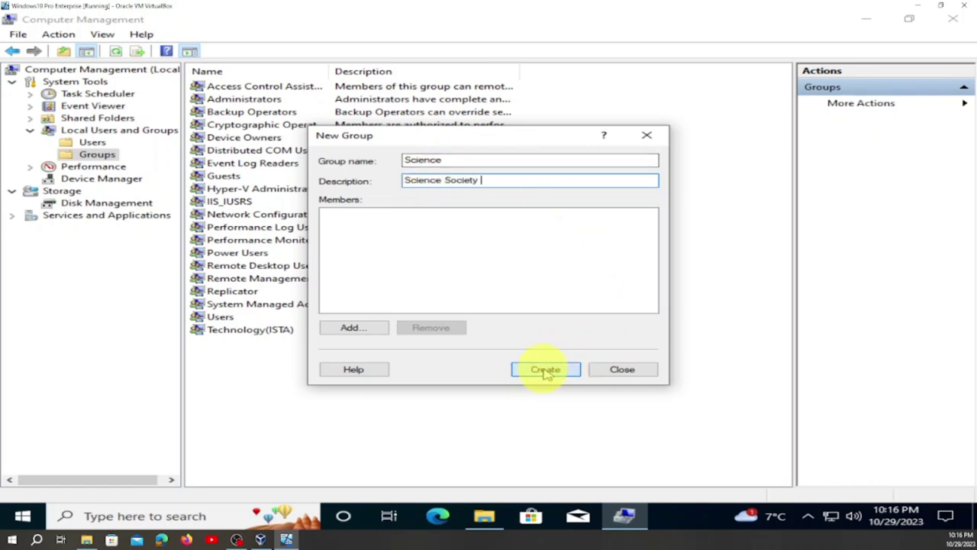
left_click(621, 370)
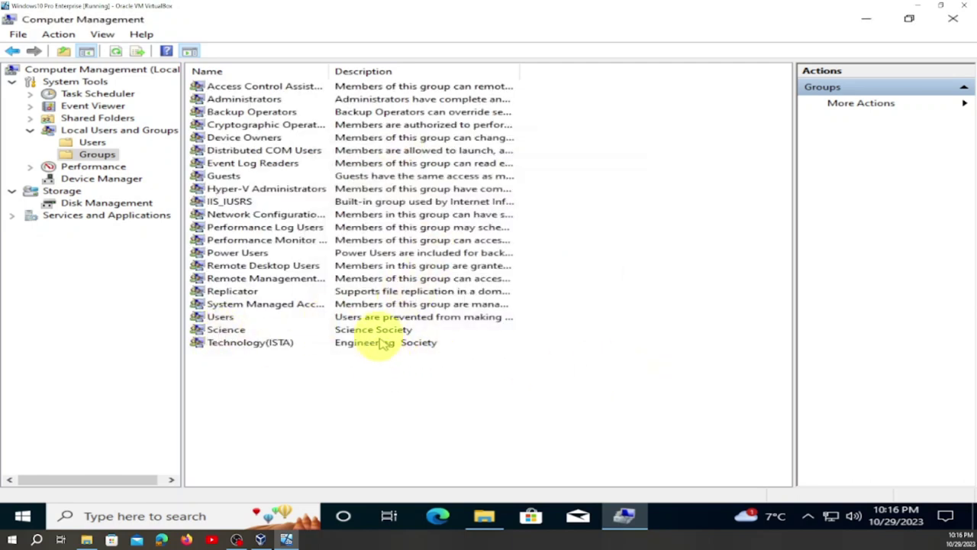
Check the description in the Science group's properties and close them without changes.
double_click(229, 329)
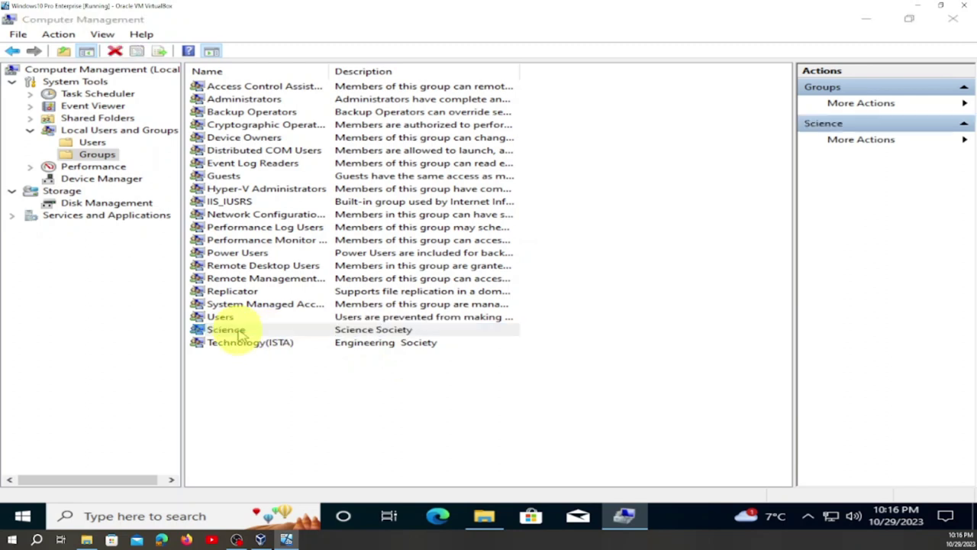
left_click(404, 197)
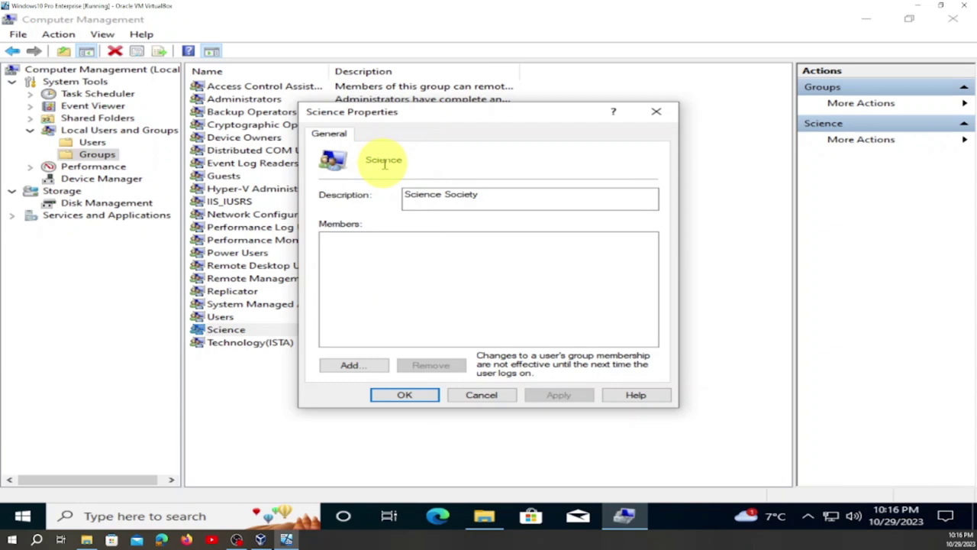
left_click(655, 114)
Create a local group named "Economics" with the description "Financial Society" and close the New Group dialog.
right_click(370, 410)
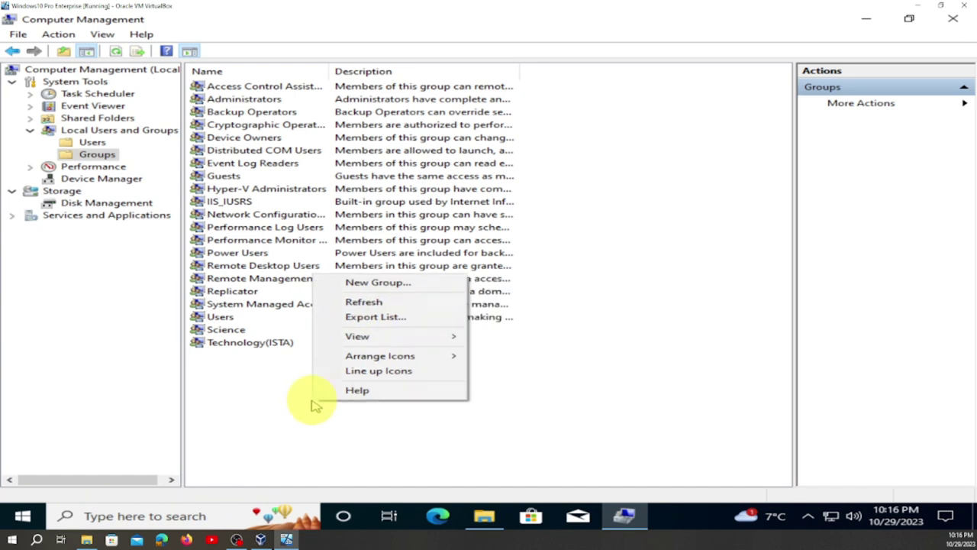
left_click(375, 285)
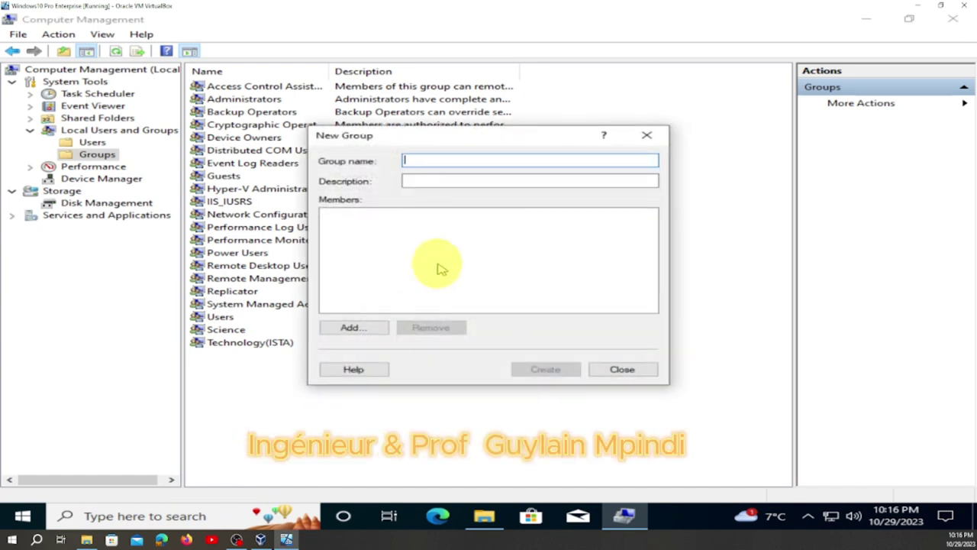
type("Eno")
key("BackSpace")
key("BackSpace")
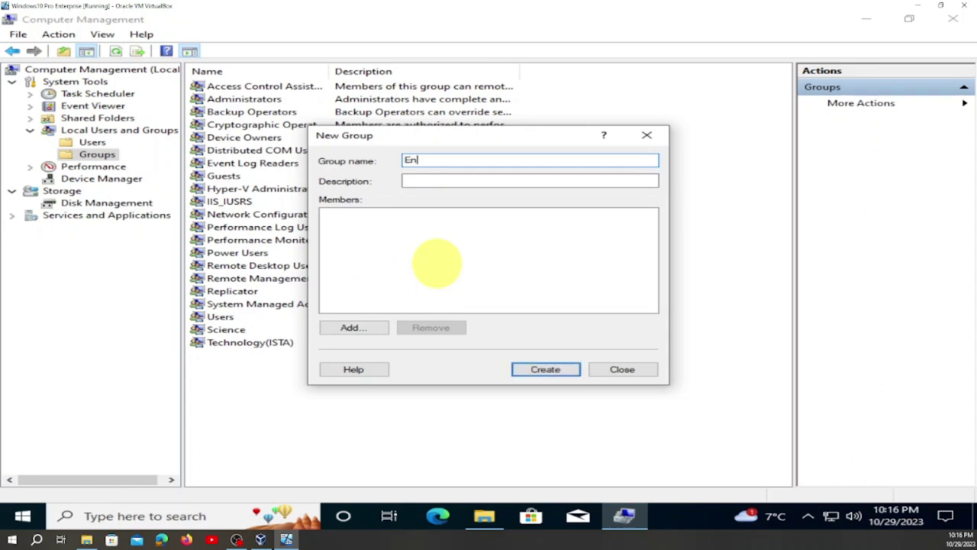
type("conomics")
left_click(416, 179)
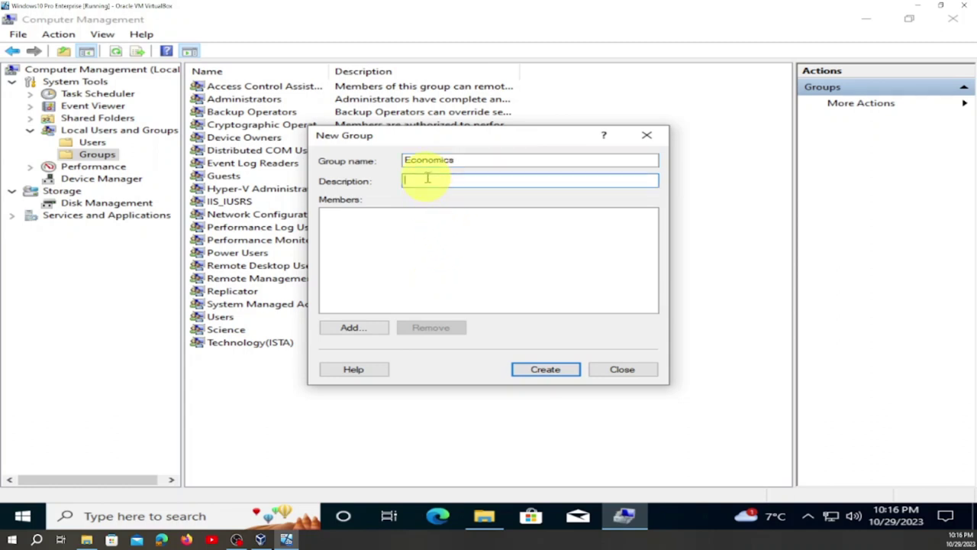
type("Financial")
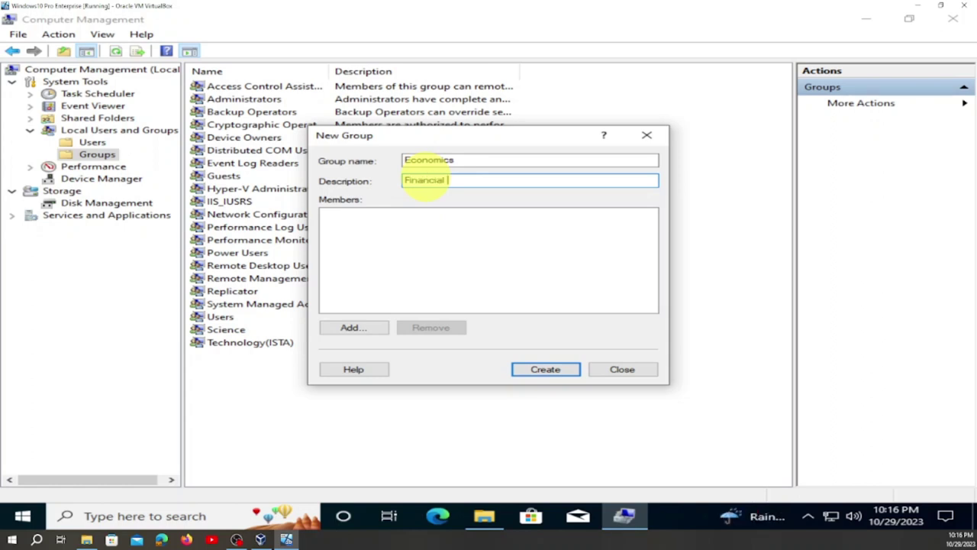
type(" Society")
left_click(542, 374)
left_click(543, 371)
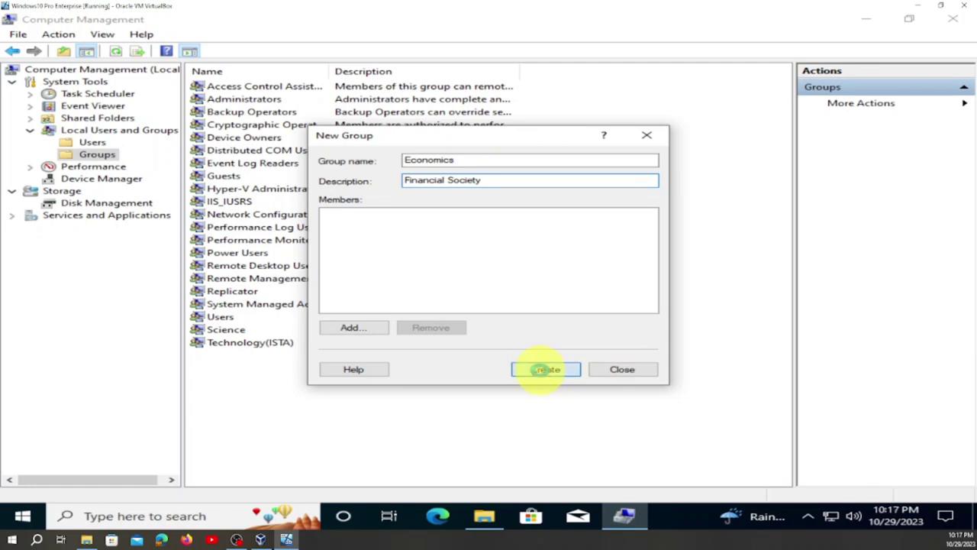
left_click(621, 369)
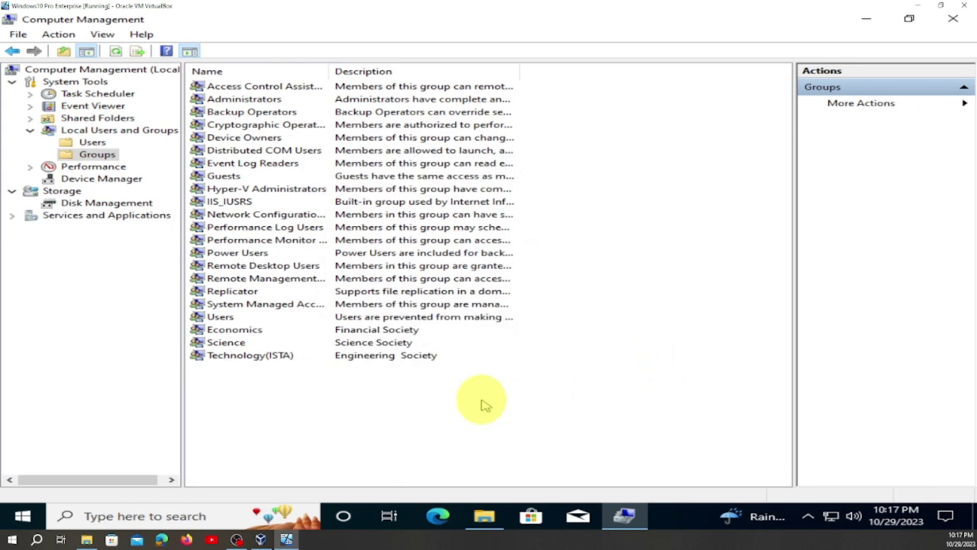
Review the properties of the Technology(ISTA), Science and Economics groups in turn, checking each description and leaving them unchanged.
left_click(240, 359)
double_click(240, 359)
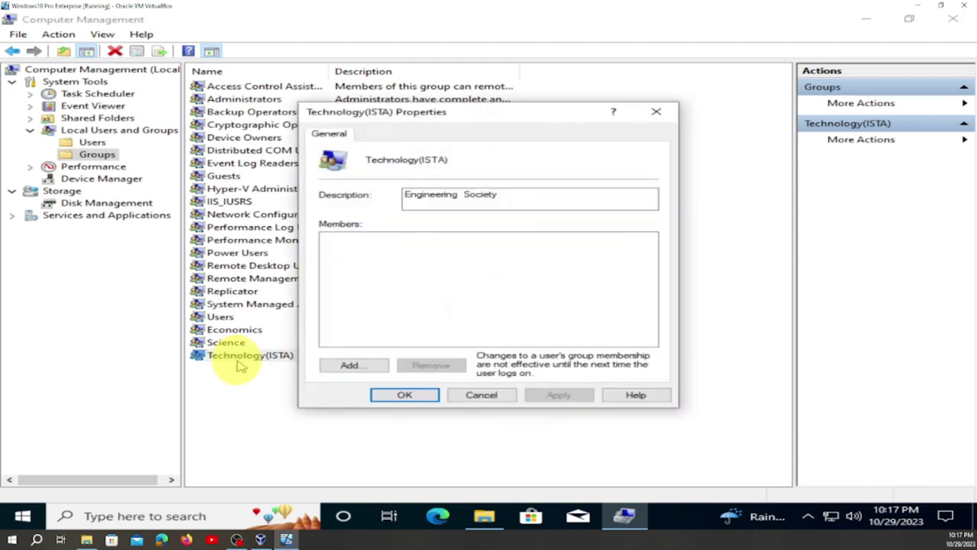
left_click(423, 204)
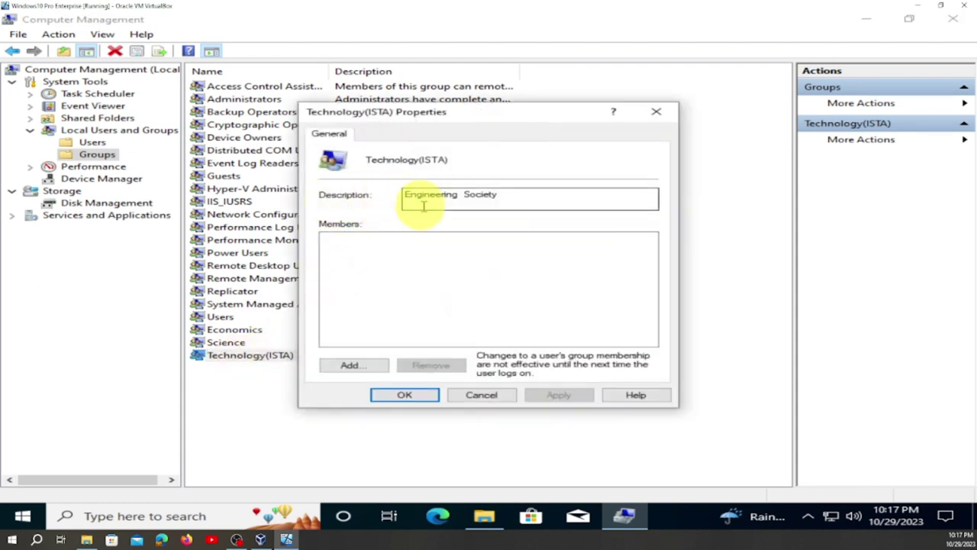
left_click(664, 112)
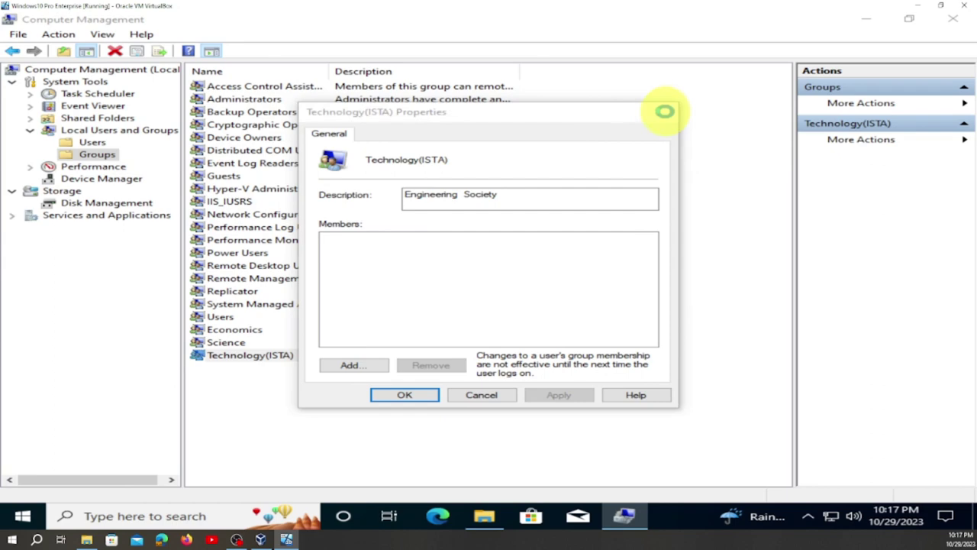
double_click(231, 345)
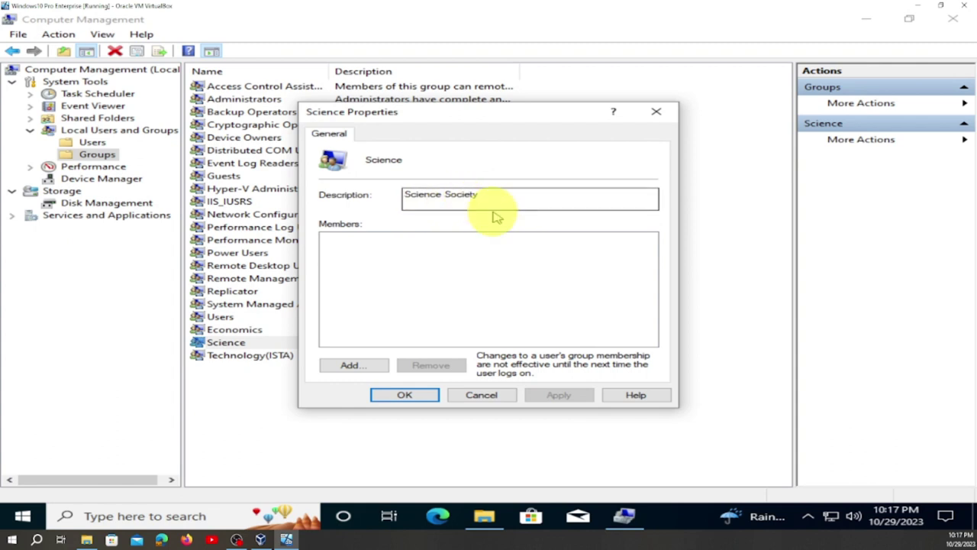
left_click(657, 115)
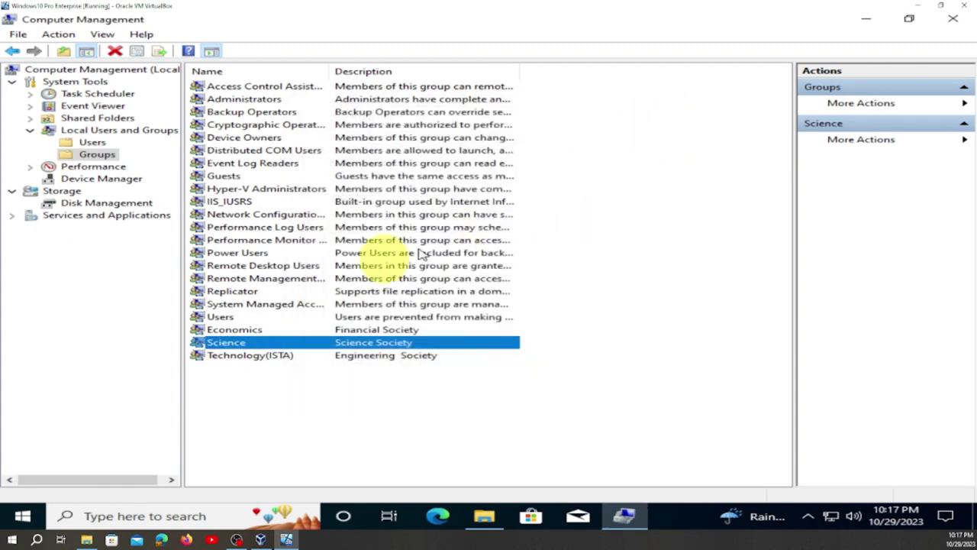
double_click(237, 329)
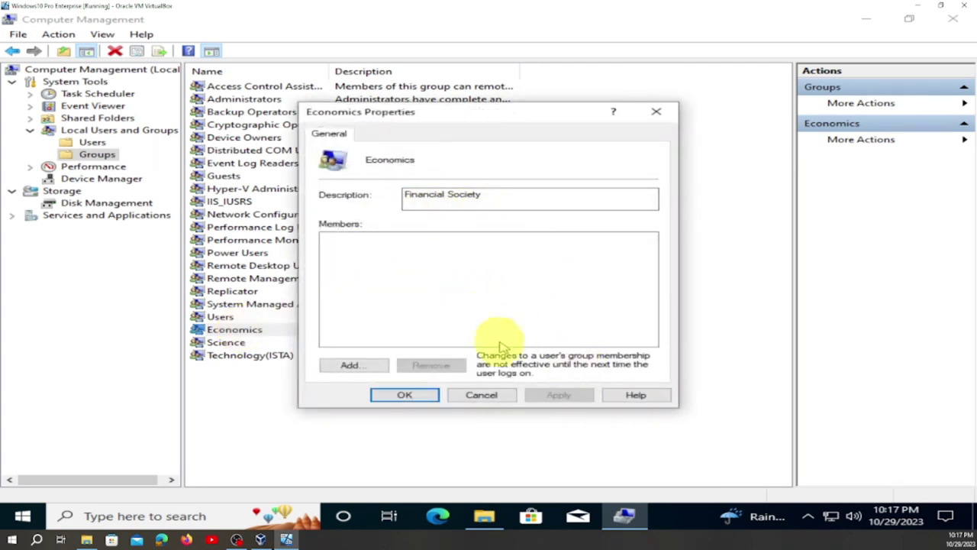
left_click(483, 397)
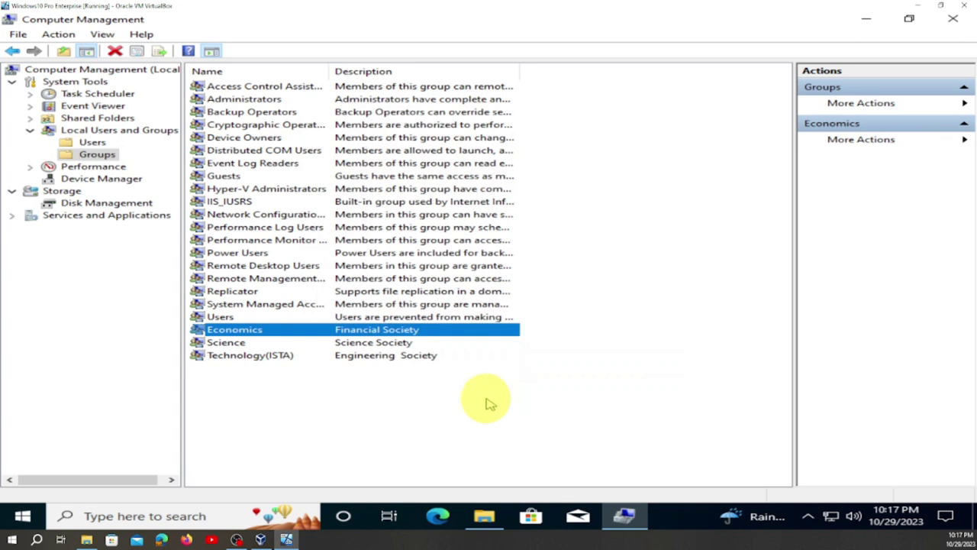